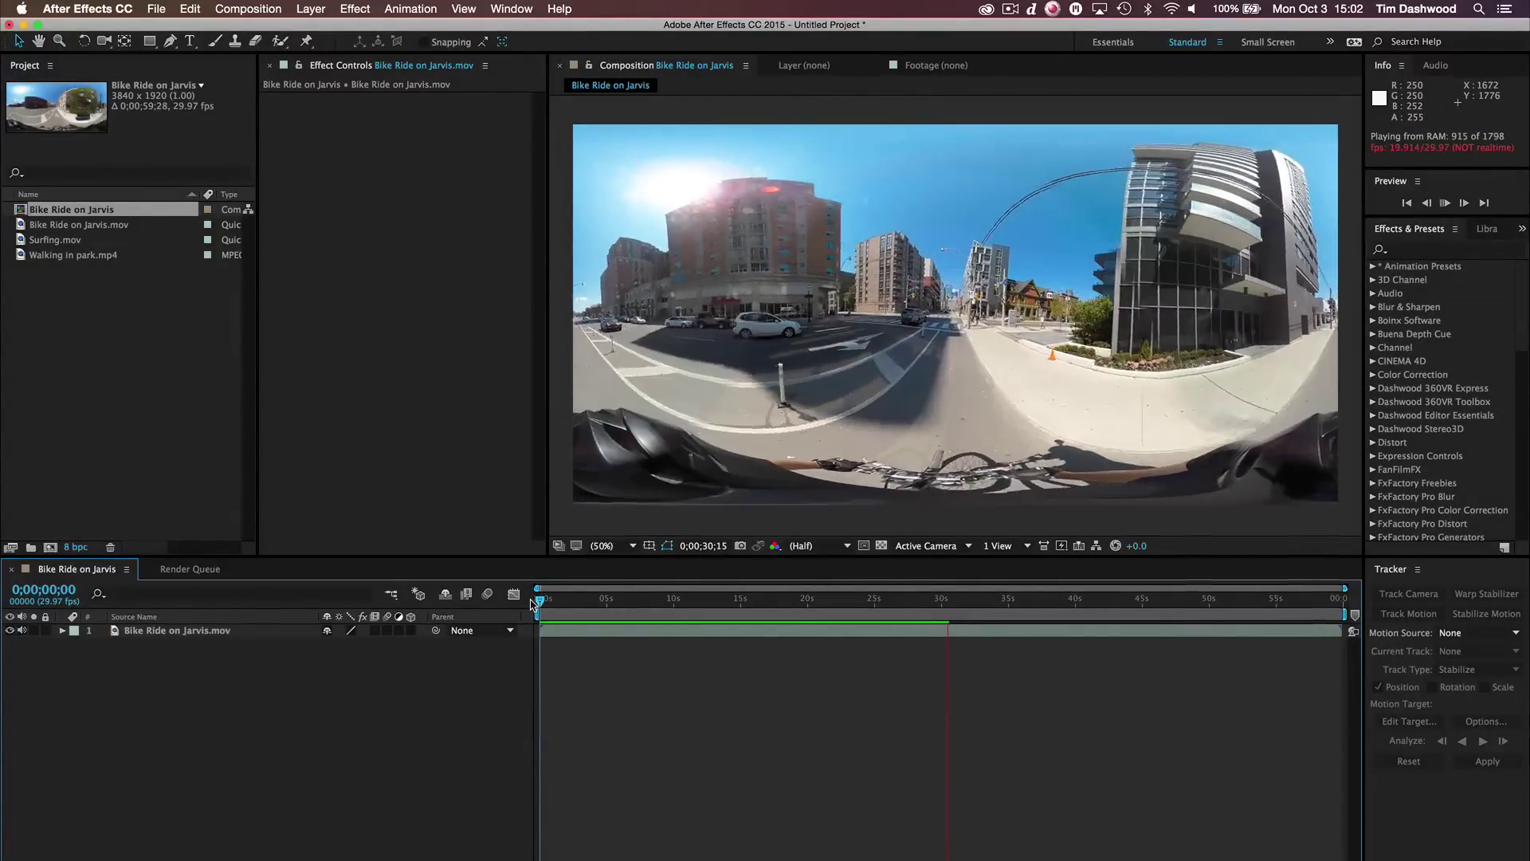
Stop the running preview of the Bike Ride on Jarvis 360° clip.
key("space")
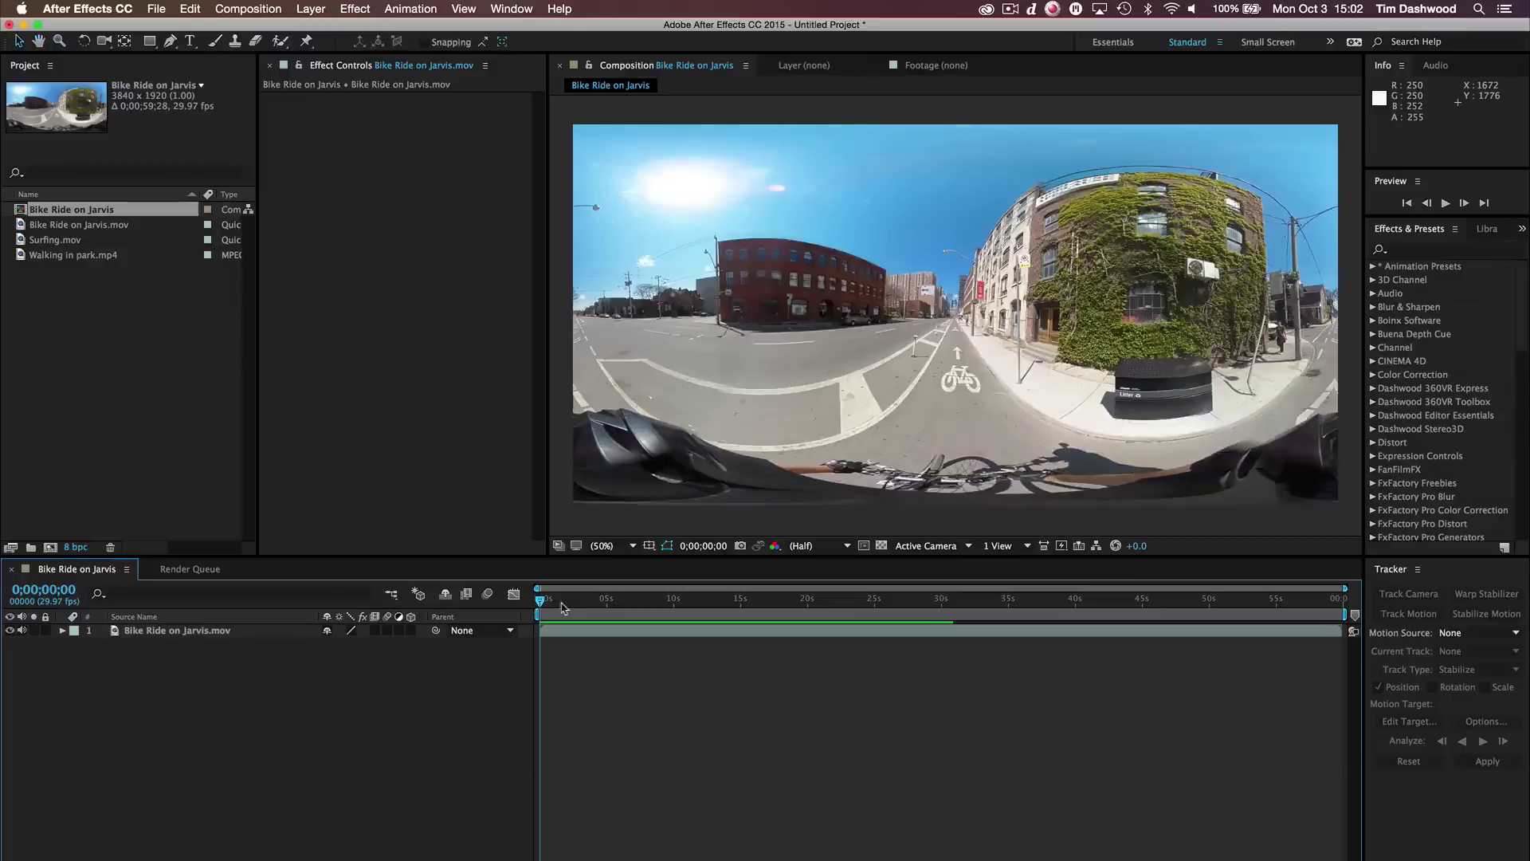
left_click_drag(566, 606, 540, 607)
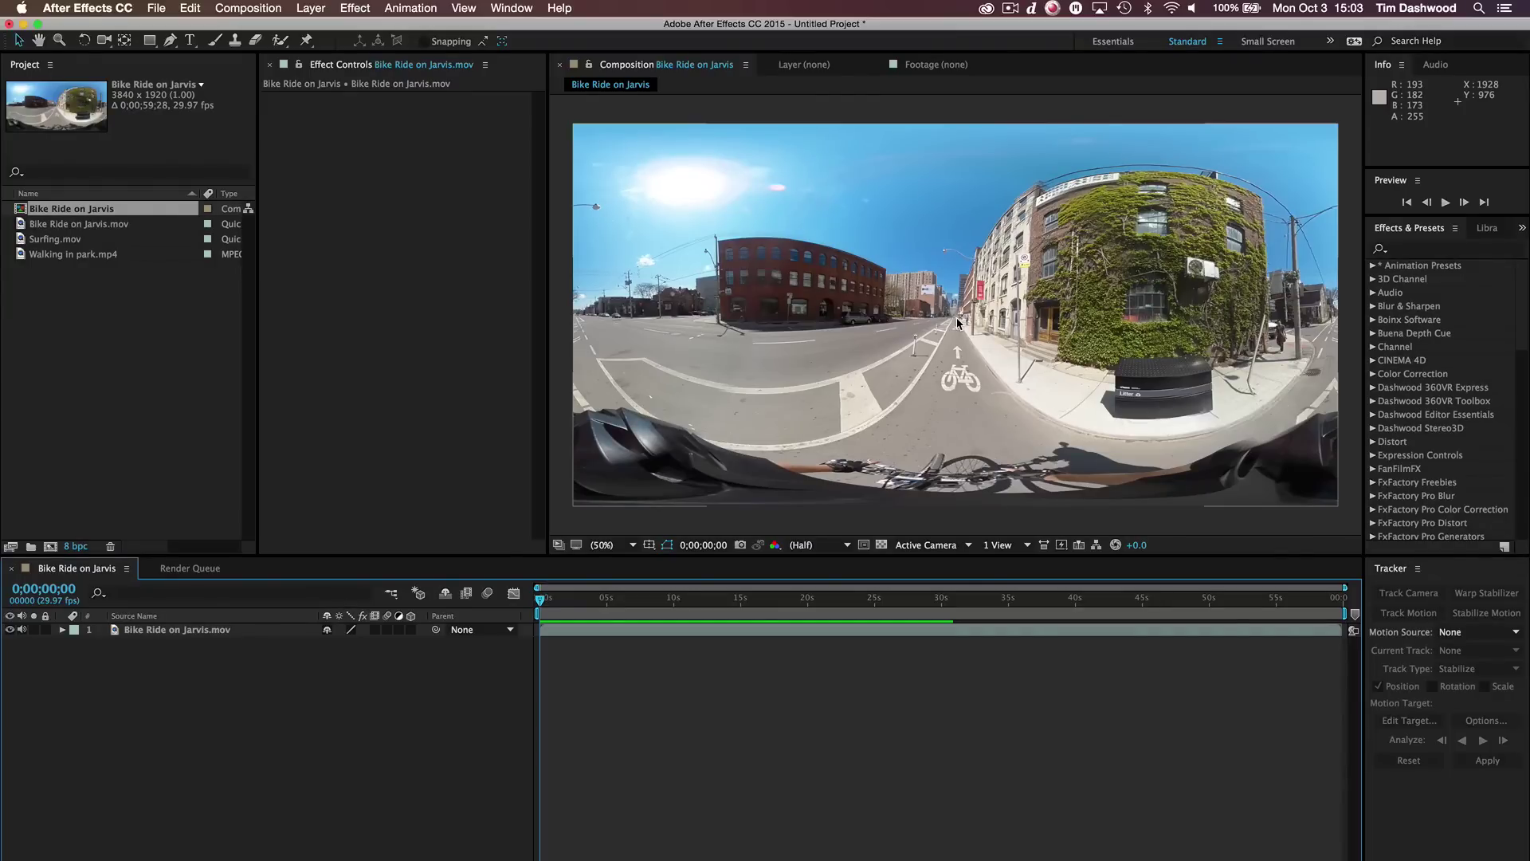
Zoom the composition view to 400%, try Track in mocha AE, and return to frame 0.
left_click(632, 545)
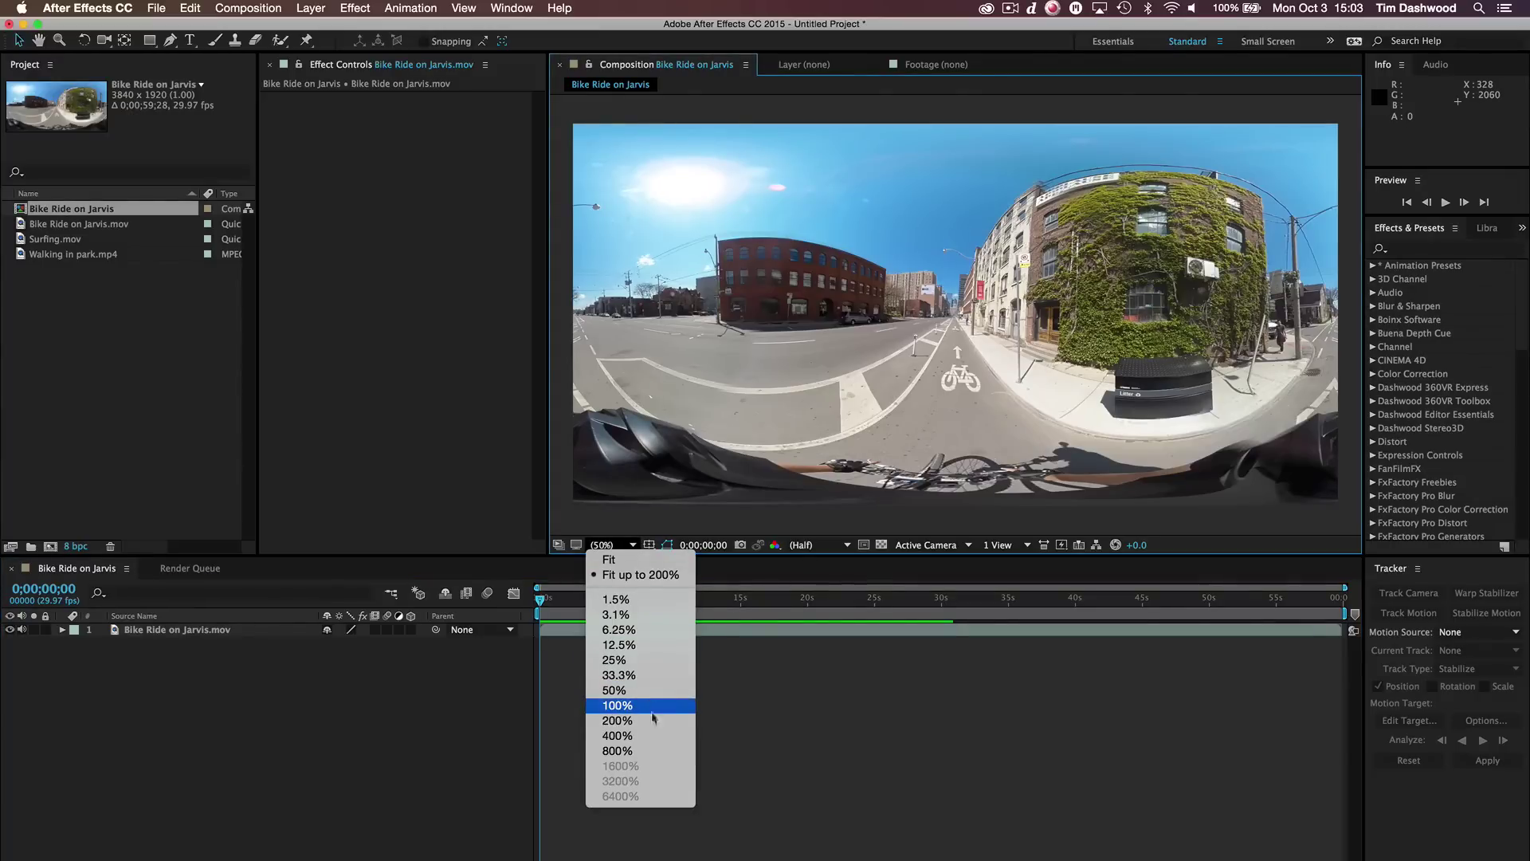
left_click(626, 735)
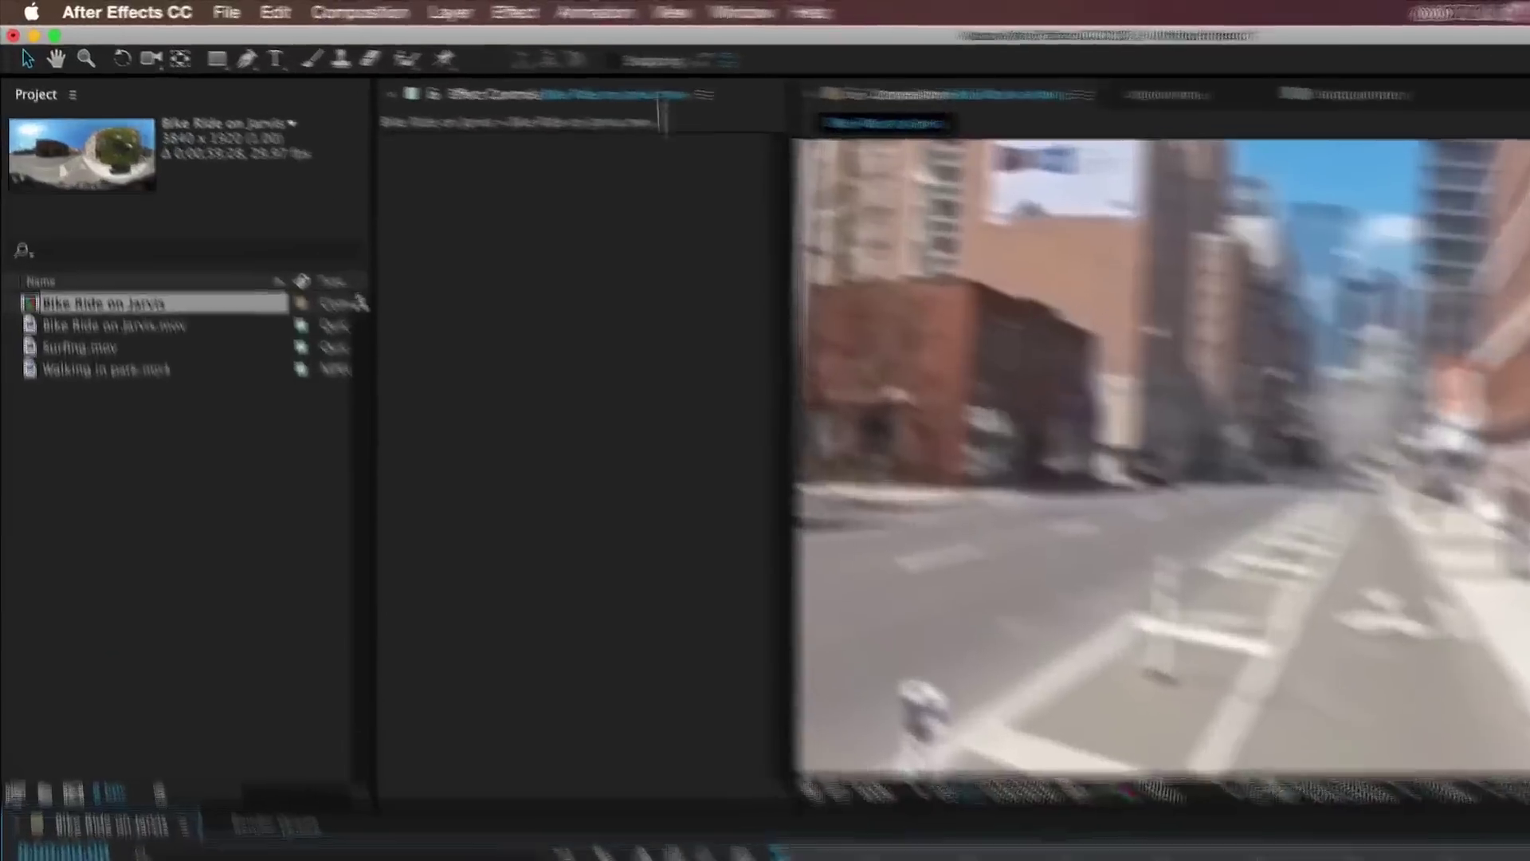
left_click(411, 8)
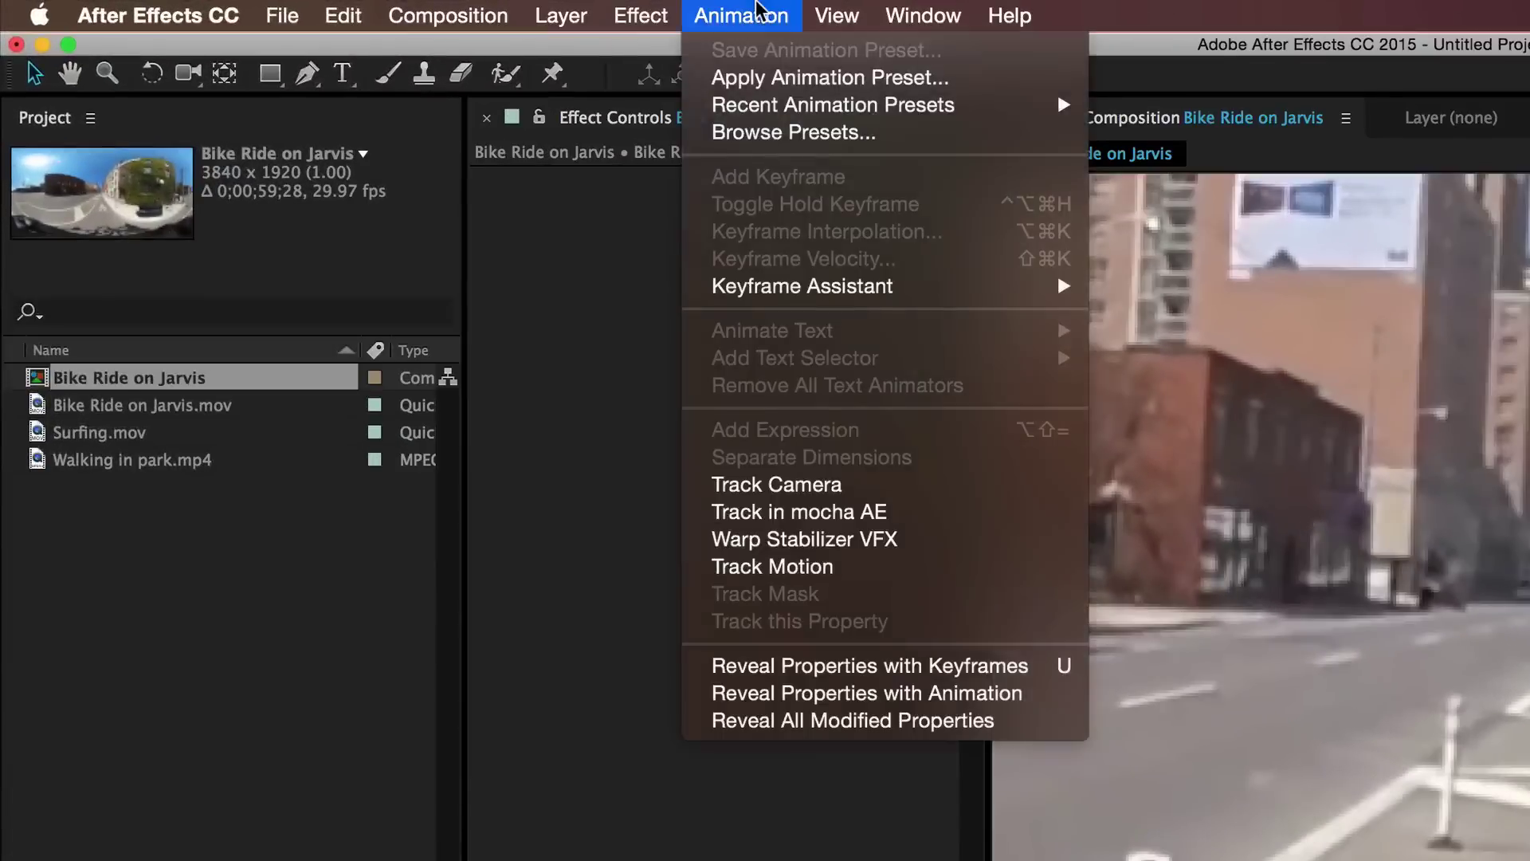
left_click(946, 519)
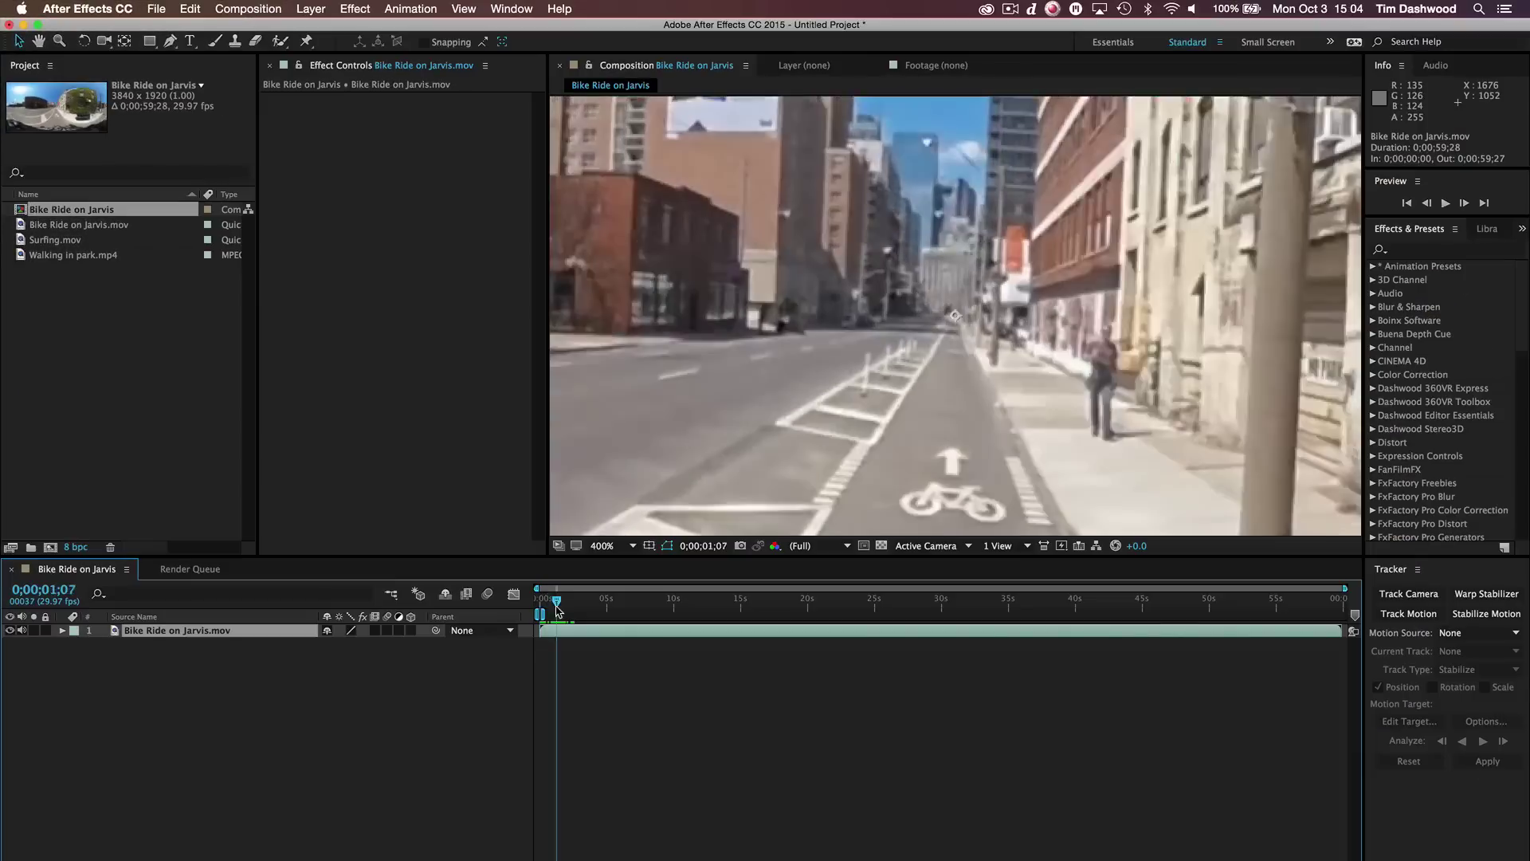
left_click_drag(556, 603, 533, 605)
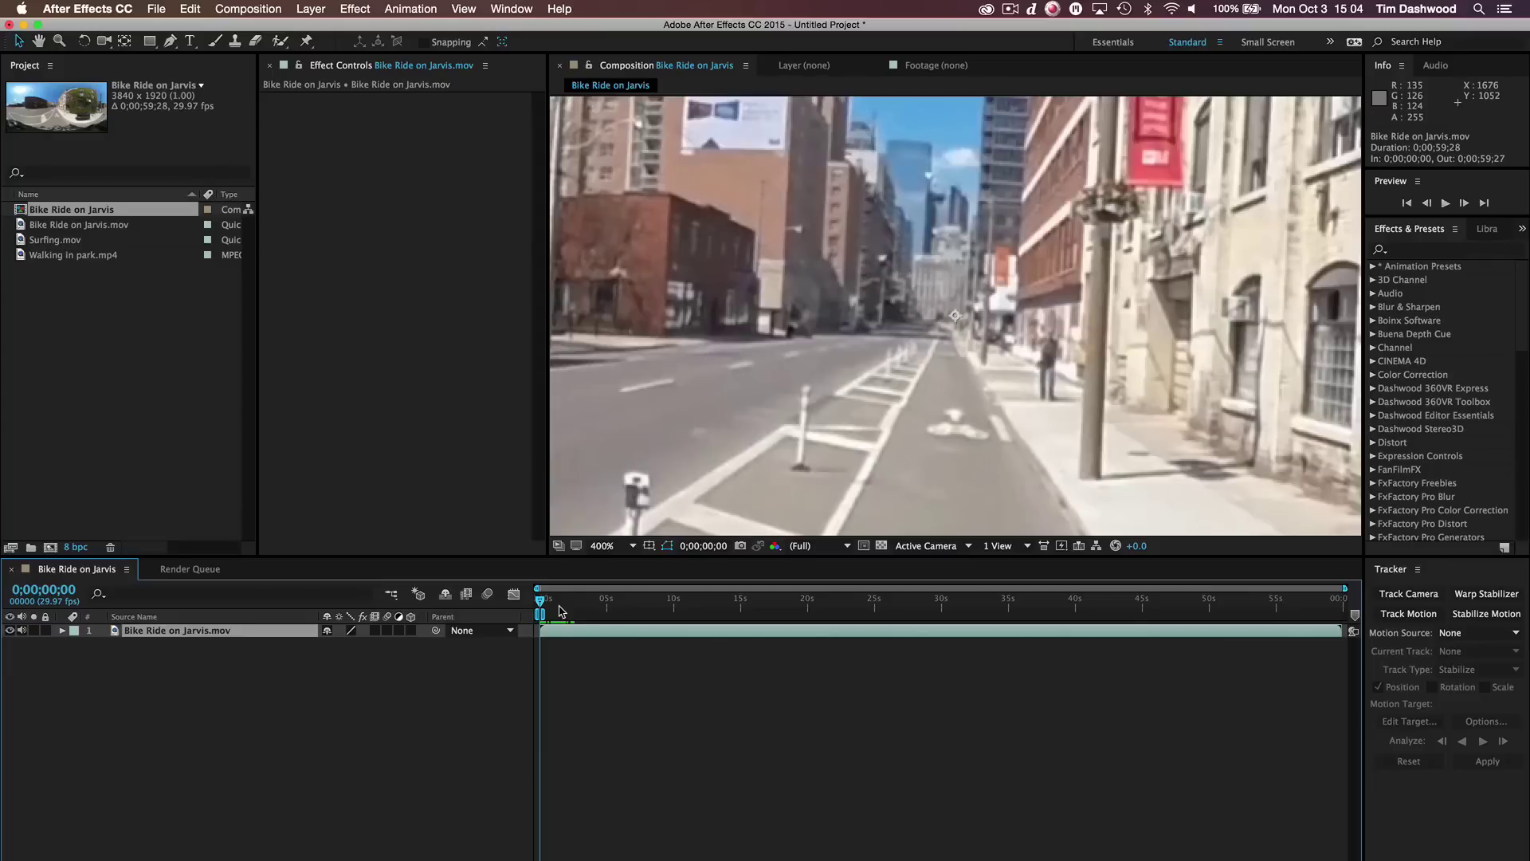
Select the Bike Ride on Jarvis layer and launch Animation > Track in mocha AE for it.
left_click(131, 661)
left_click(130, 637)
left_click(411, 6)
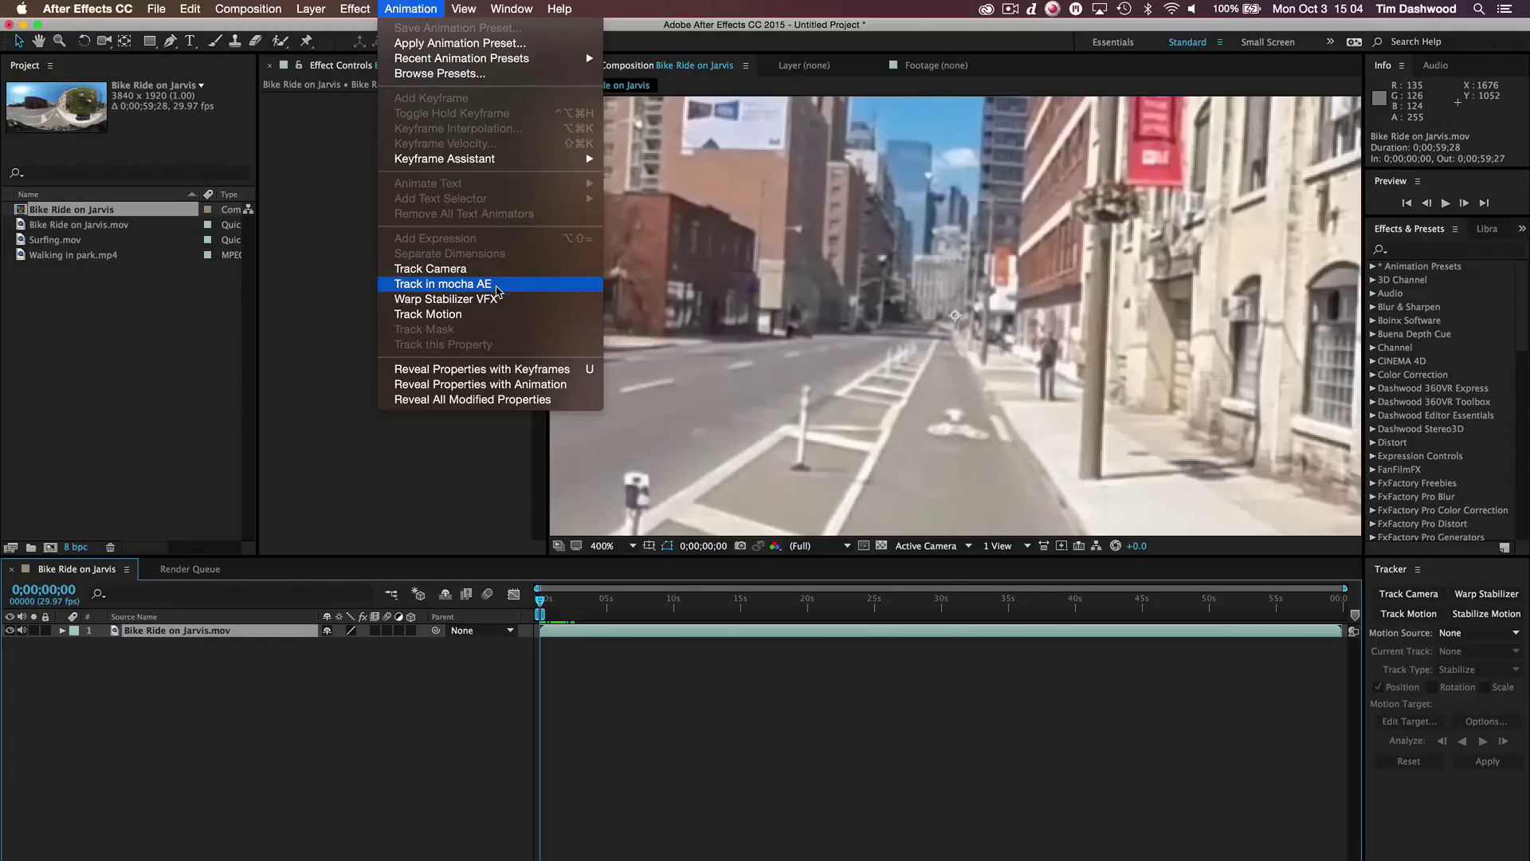
left_click(443, 283)
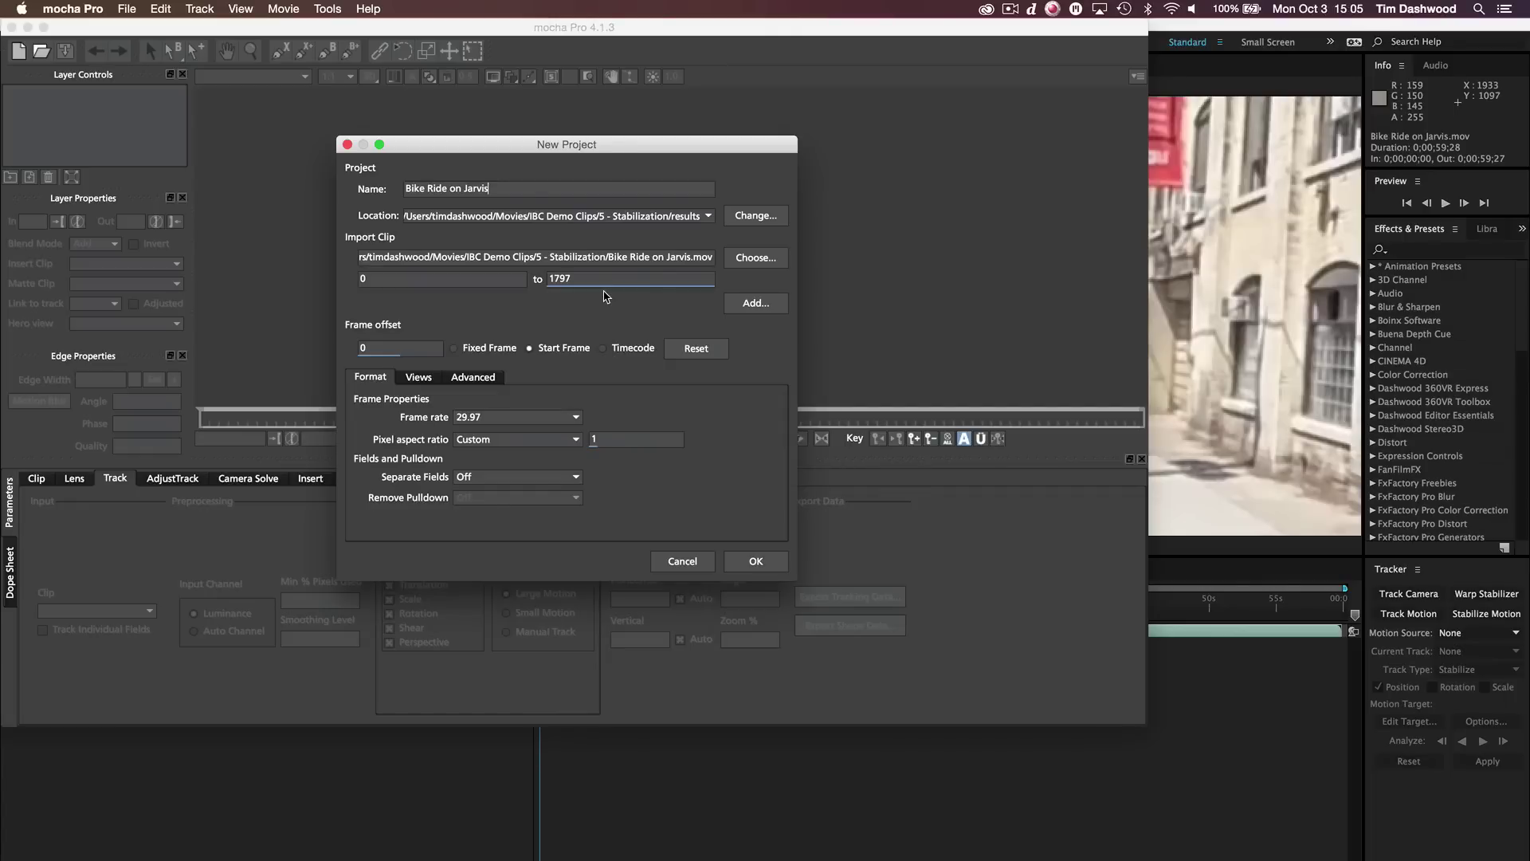
Confirm the new Bike Ride on Jarvis mocha project for frames 0–1797 and pick the Zoom tool.
left_click(762, 563)
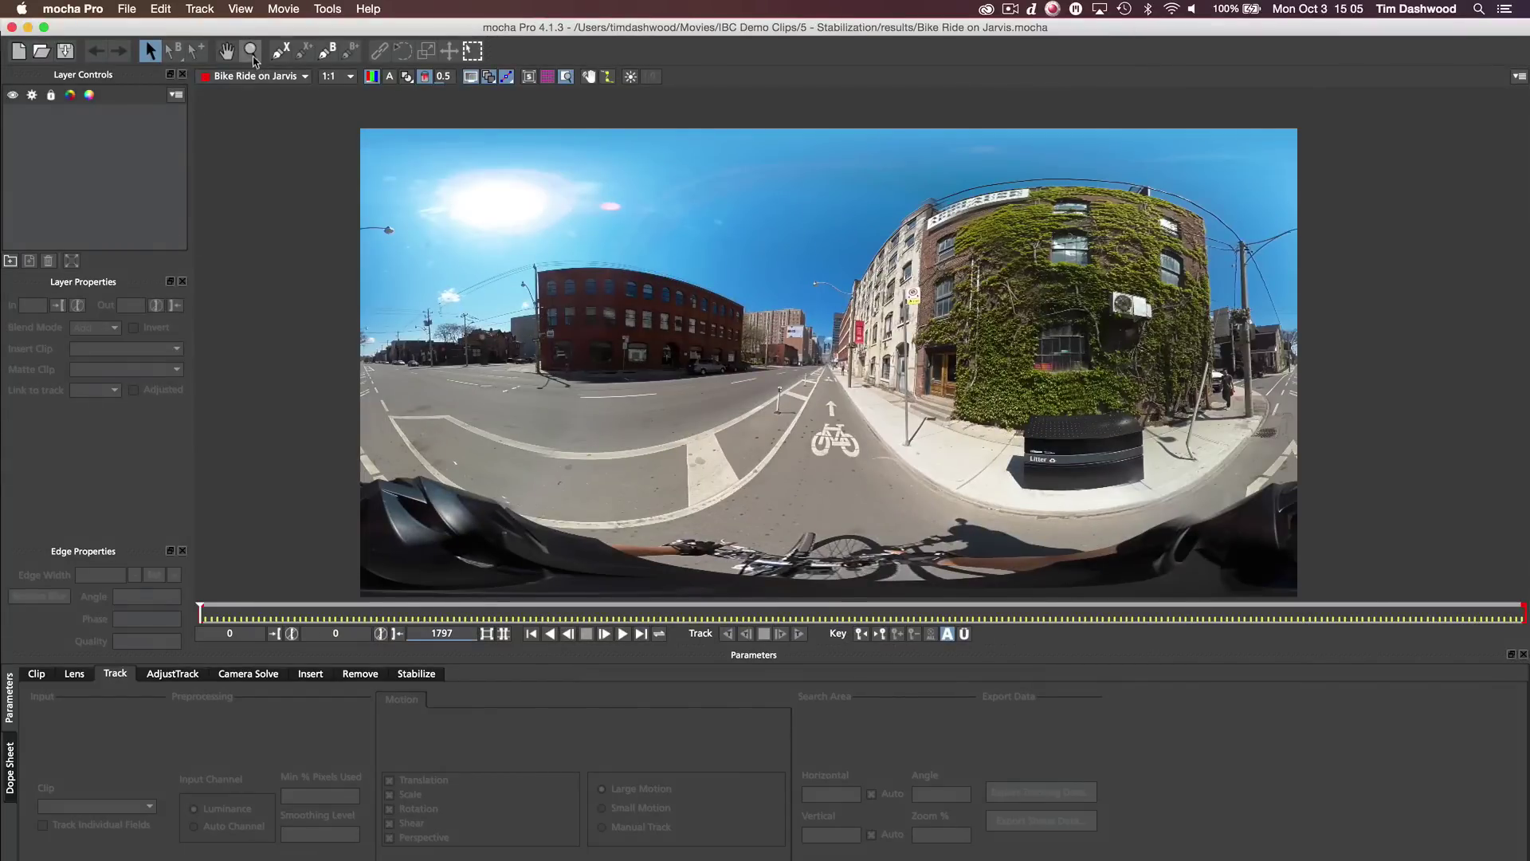
left_click(252, 53)
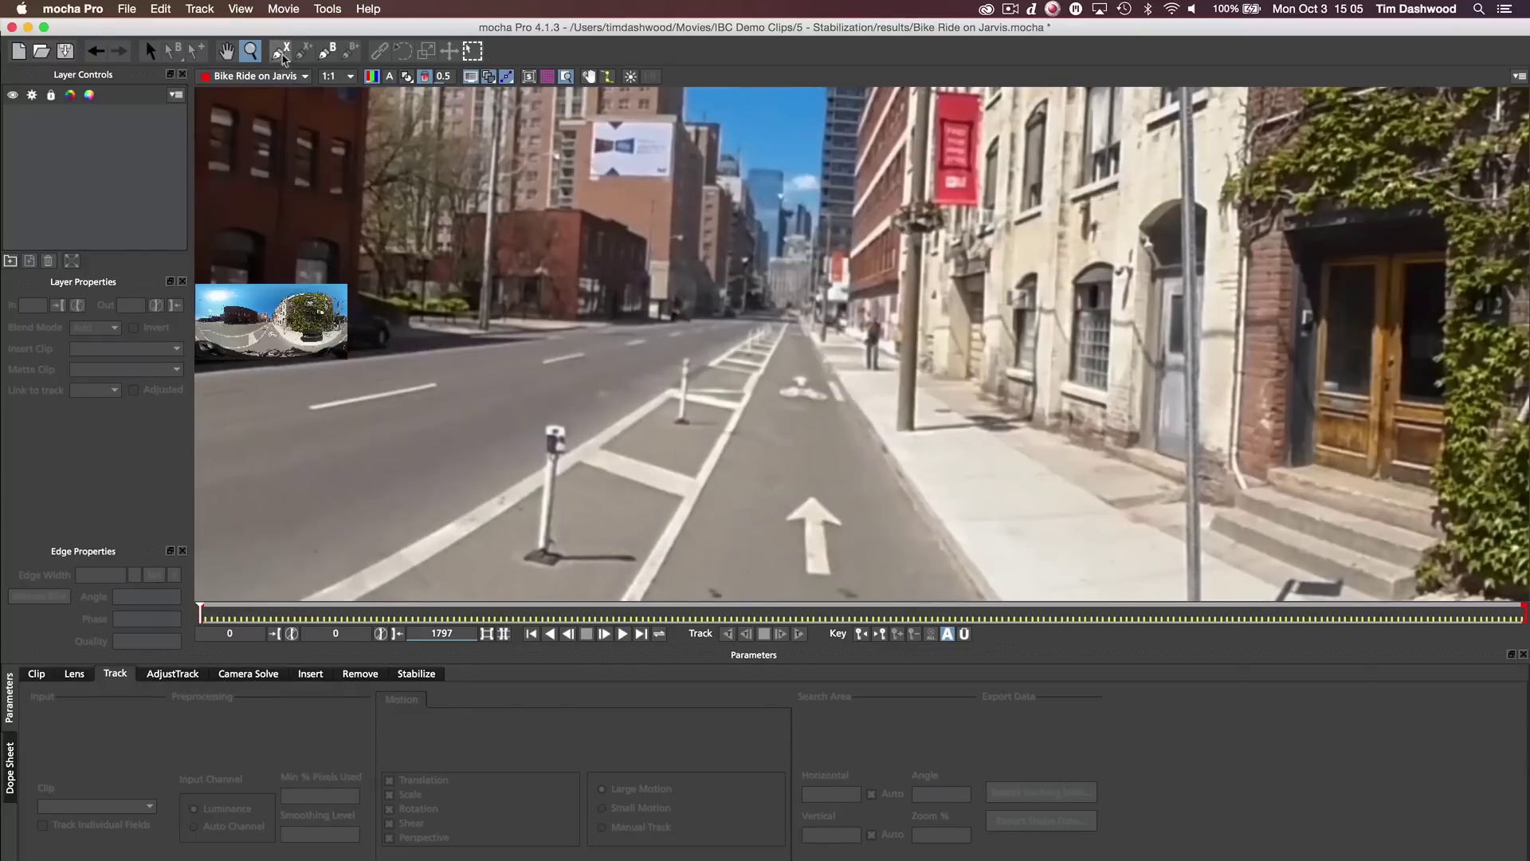
Draw a seven-point X-Spline around the distant skyscrapers at the street's end, creating Layer 1.
left_click(281, 54)
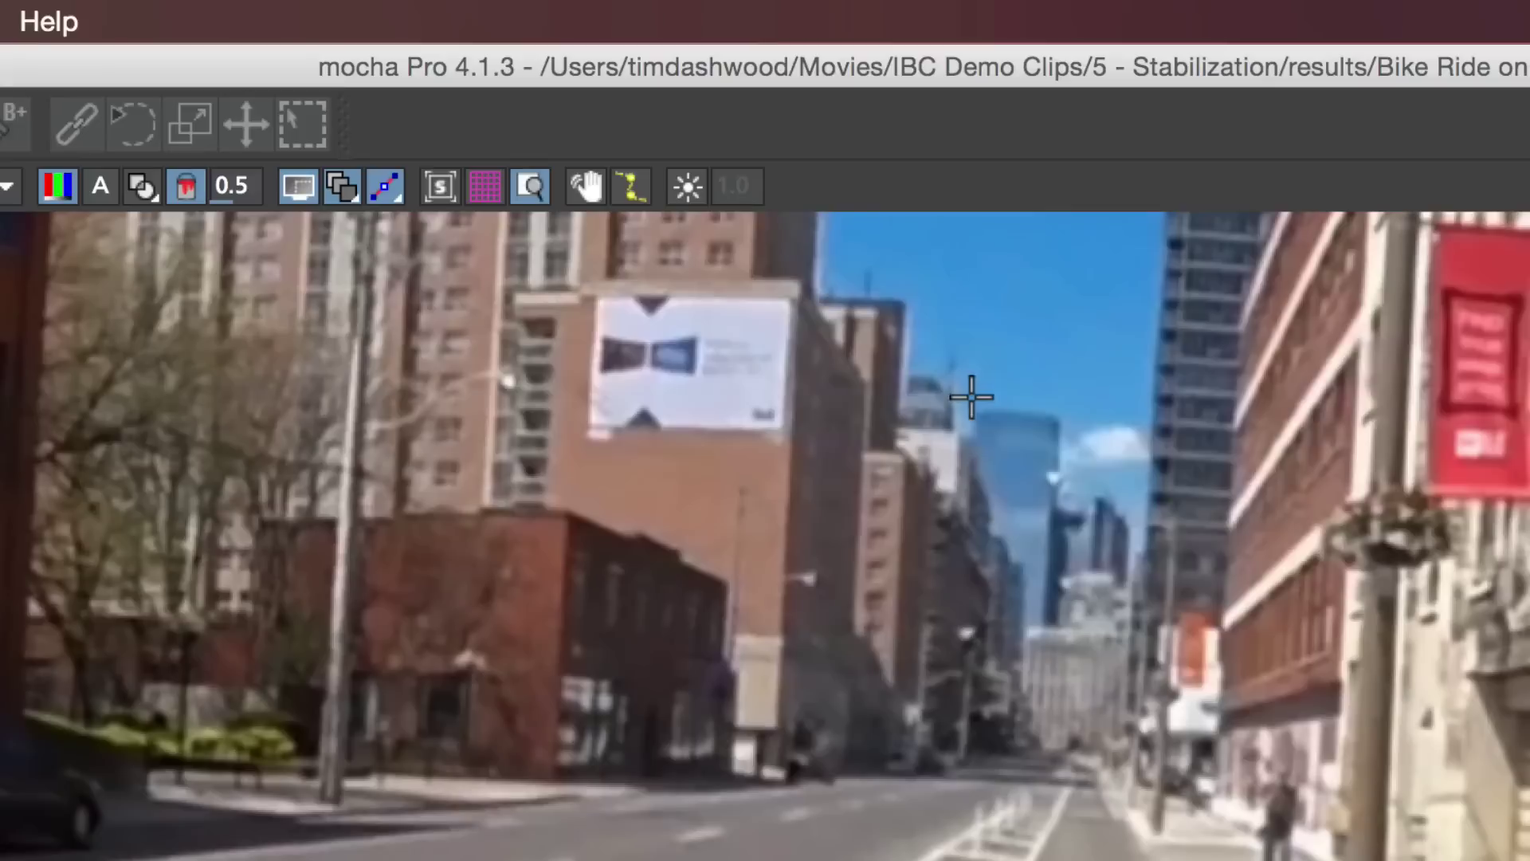
left_click(978, 402)
left_click(1084, 412)
left_click(1081, 460)
left_click(1070, 492)
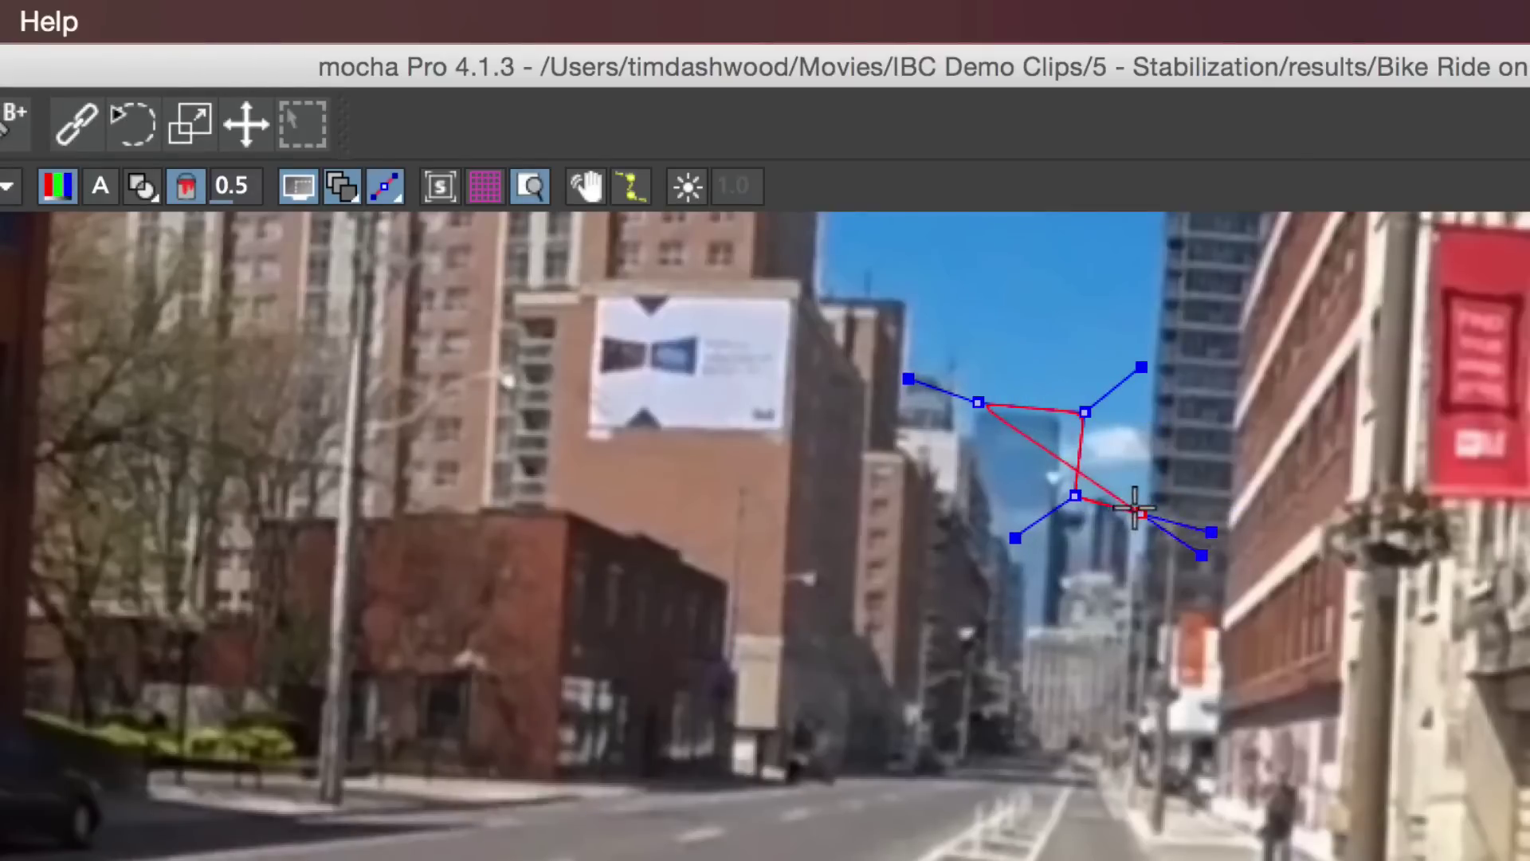
left_click(1139, 512)
left_click(1127, 641)
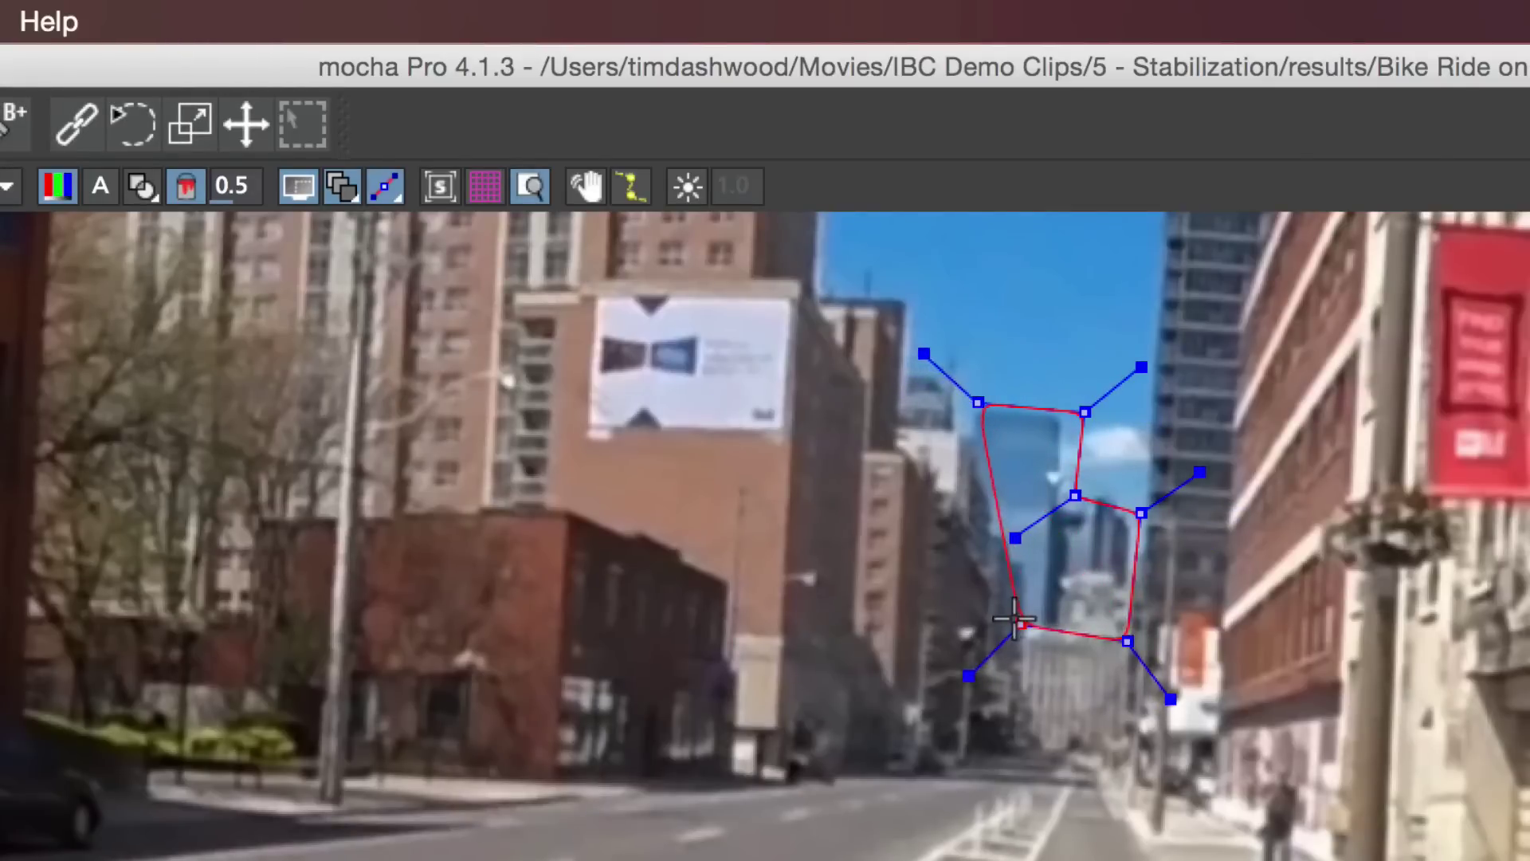
left_click(1023, 625)
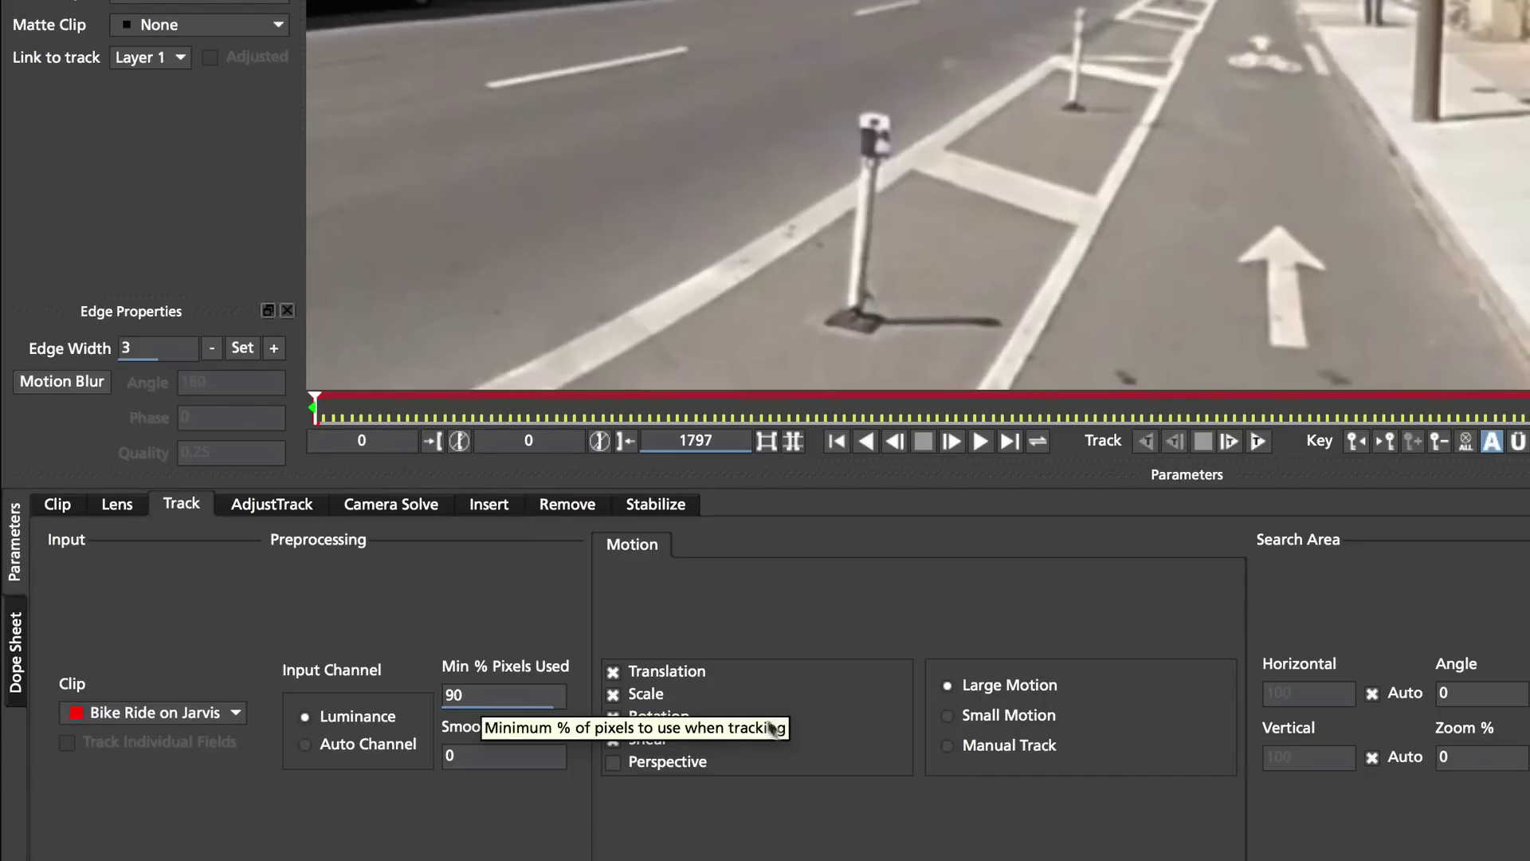
Turn off Shear so Layer 1 tracks only Translation, Scale and Rotation.
left_click(615, 740)
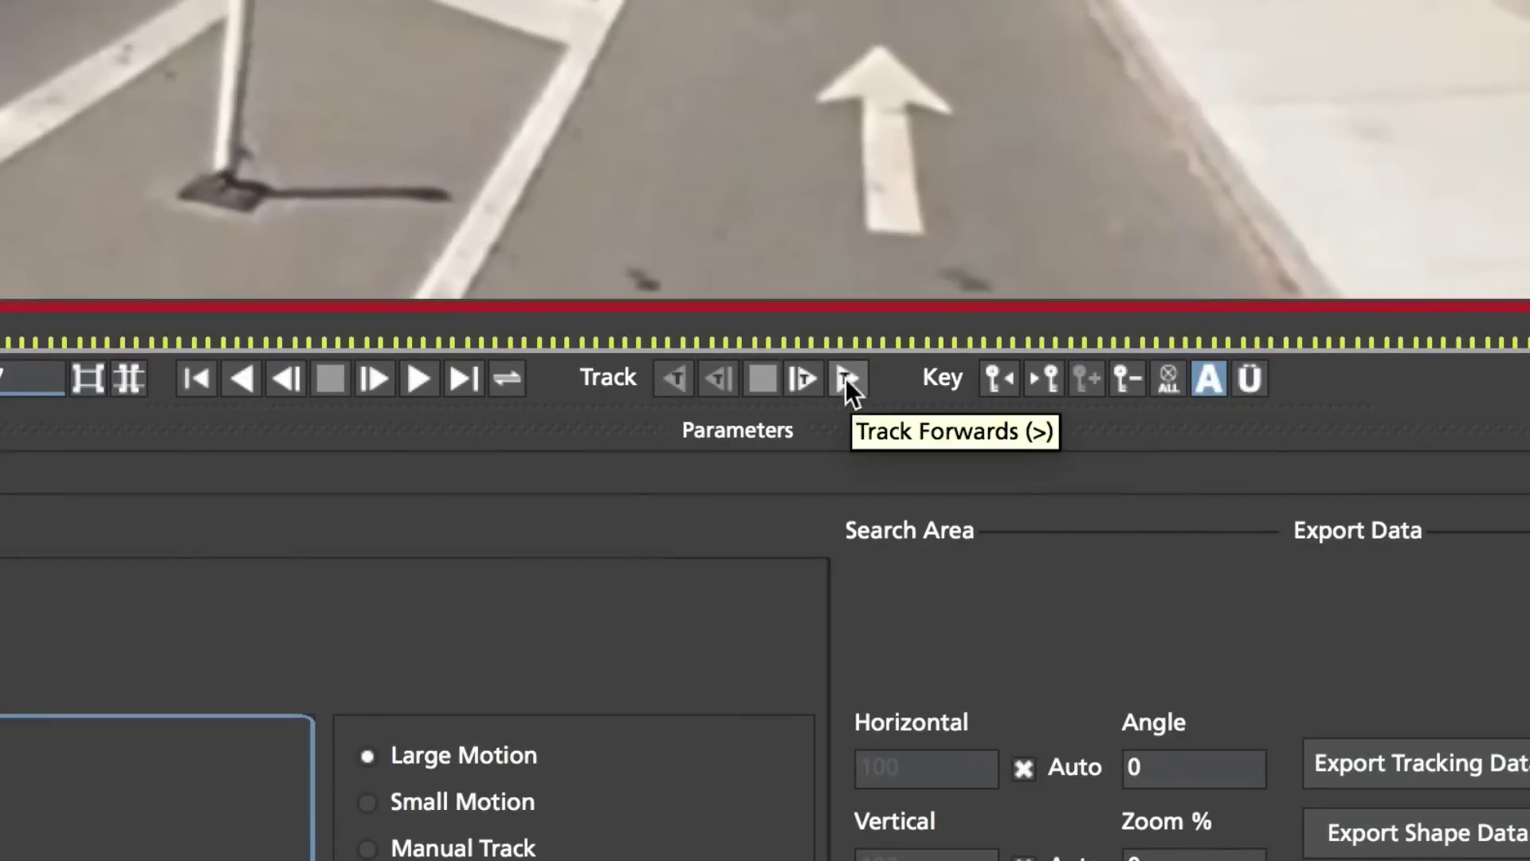
Track the skyline shape forward to about frame 182, then scrub back to frame 41 to review.
left_click(846, 381)
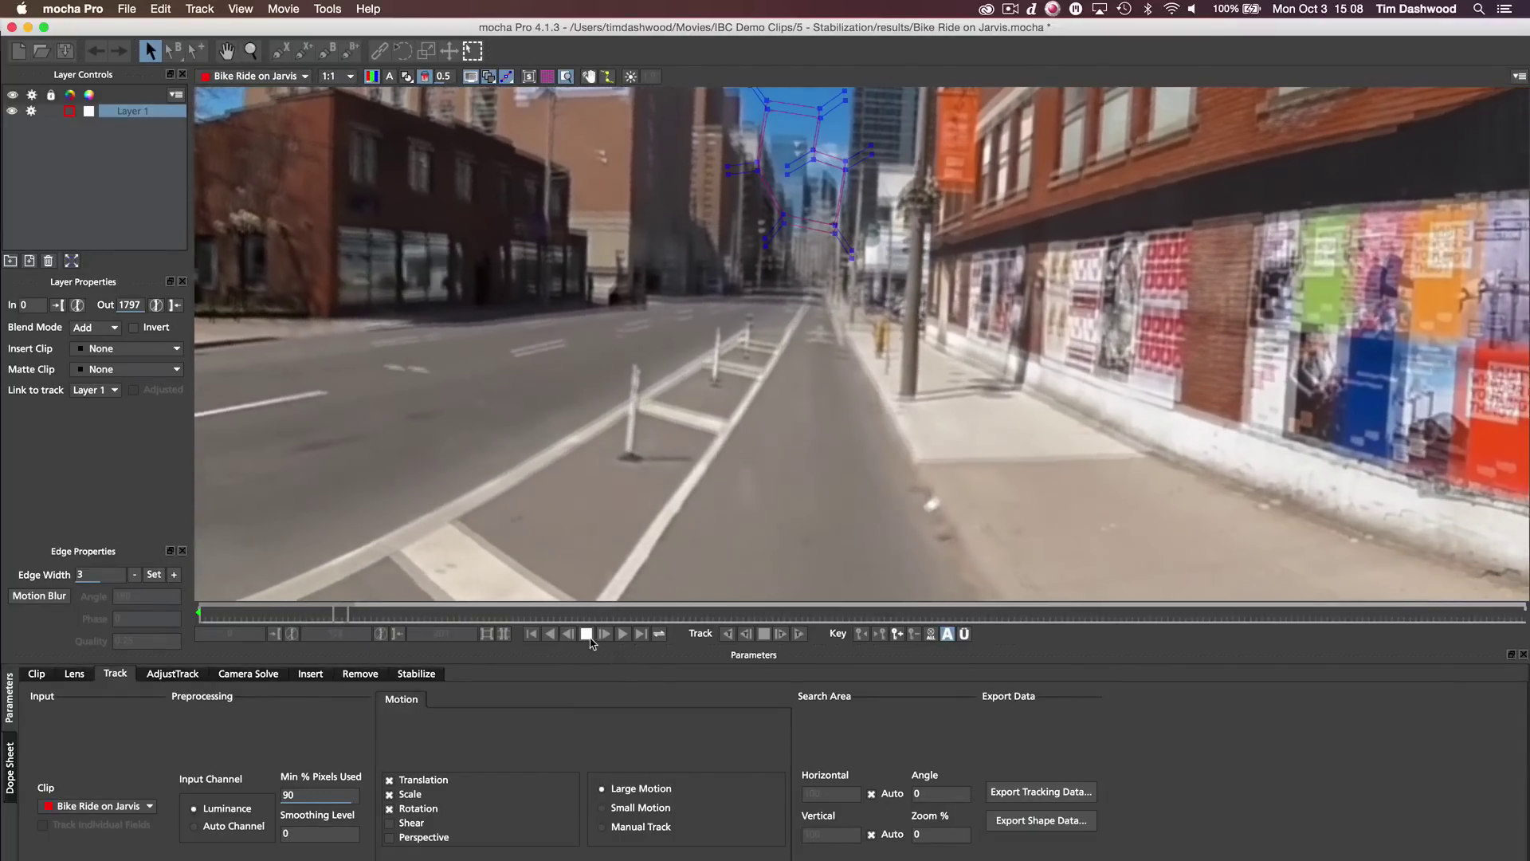
left_click(587, 635)
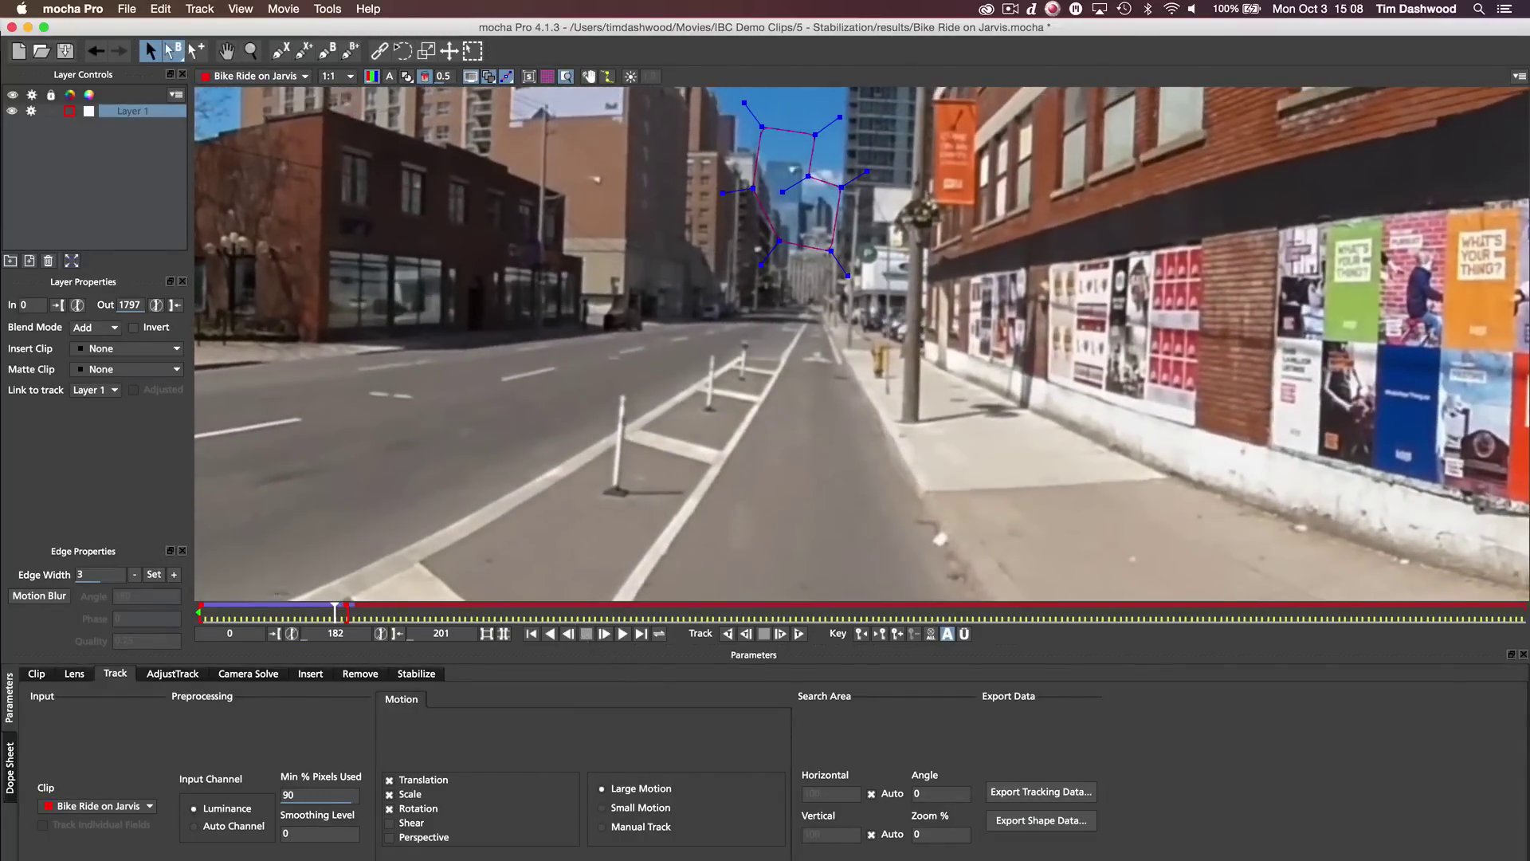
left_click(309, 621)
left_click(247, 619)
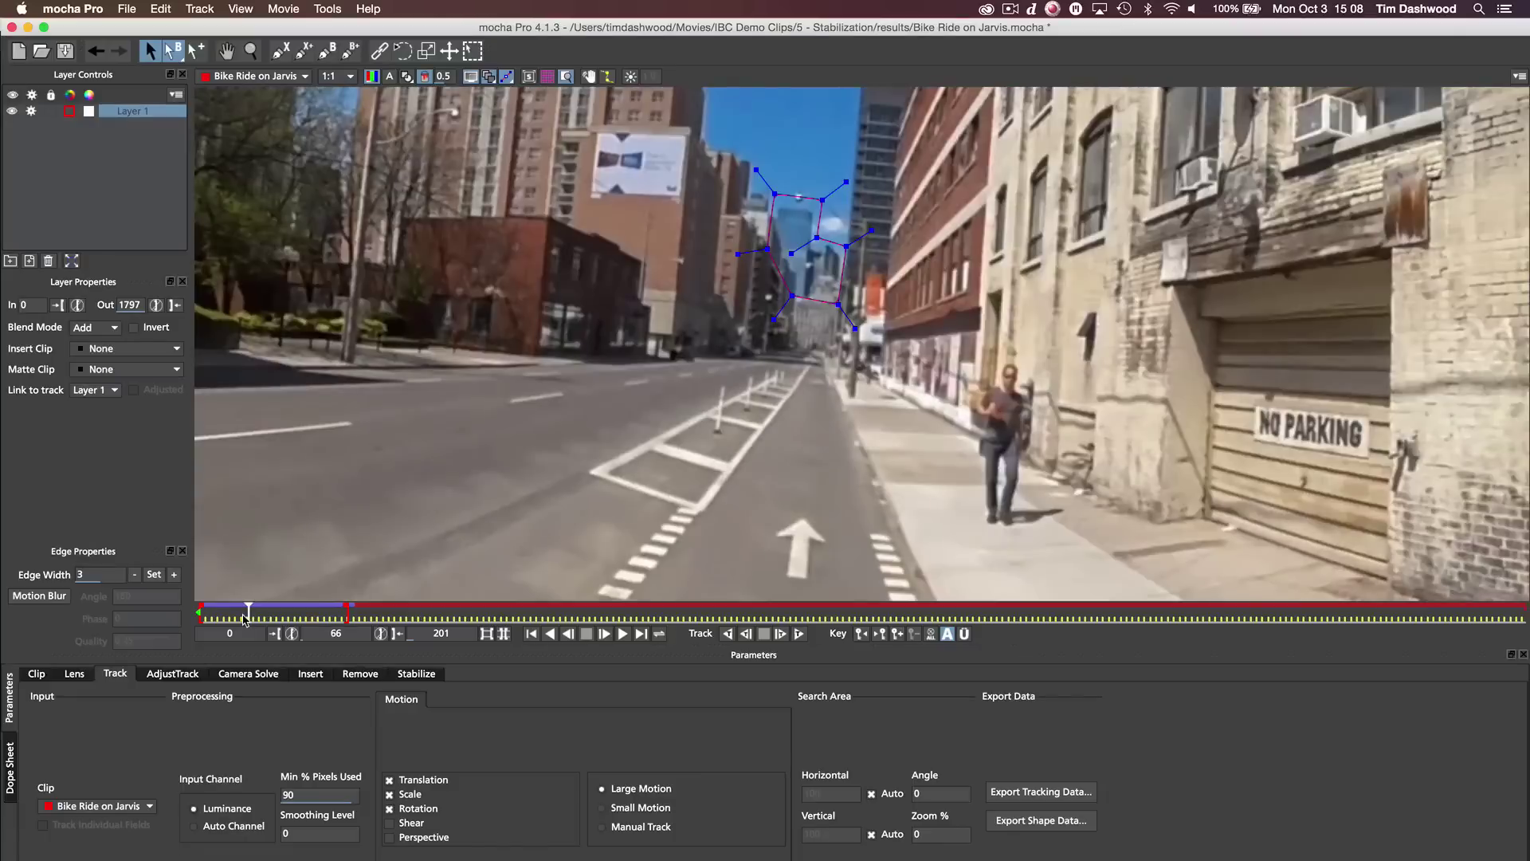
left_click_drag(246, 619, 220, 614)
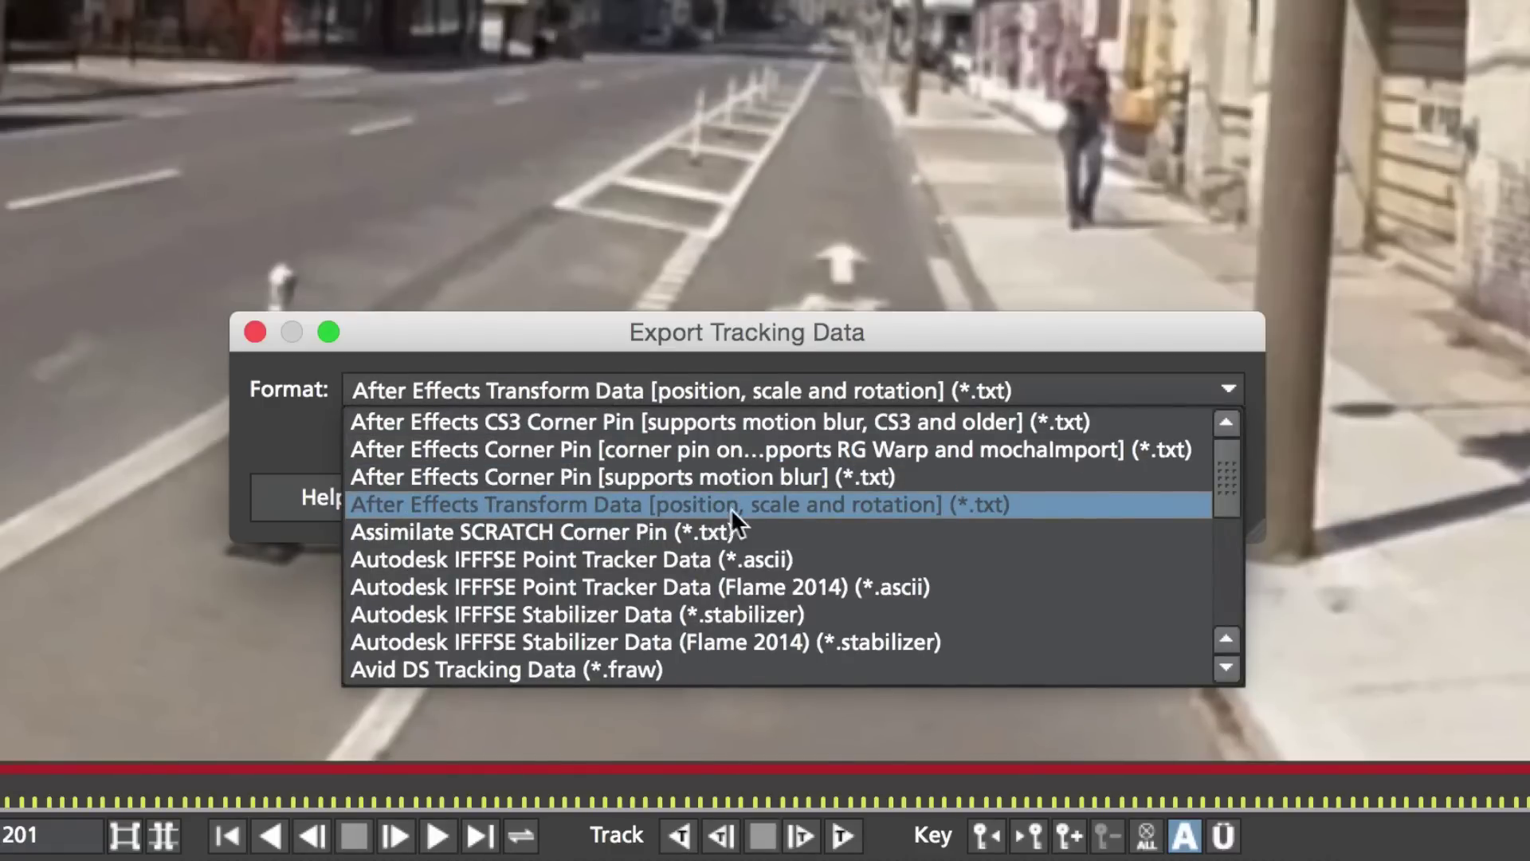
Export the track as After Effects Transform Data and copy it to the clipboard.
left_click(908, 505)
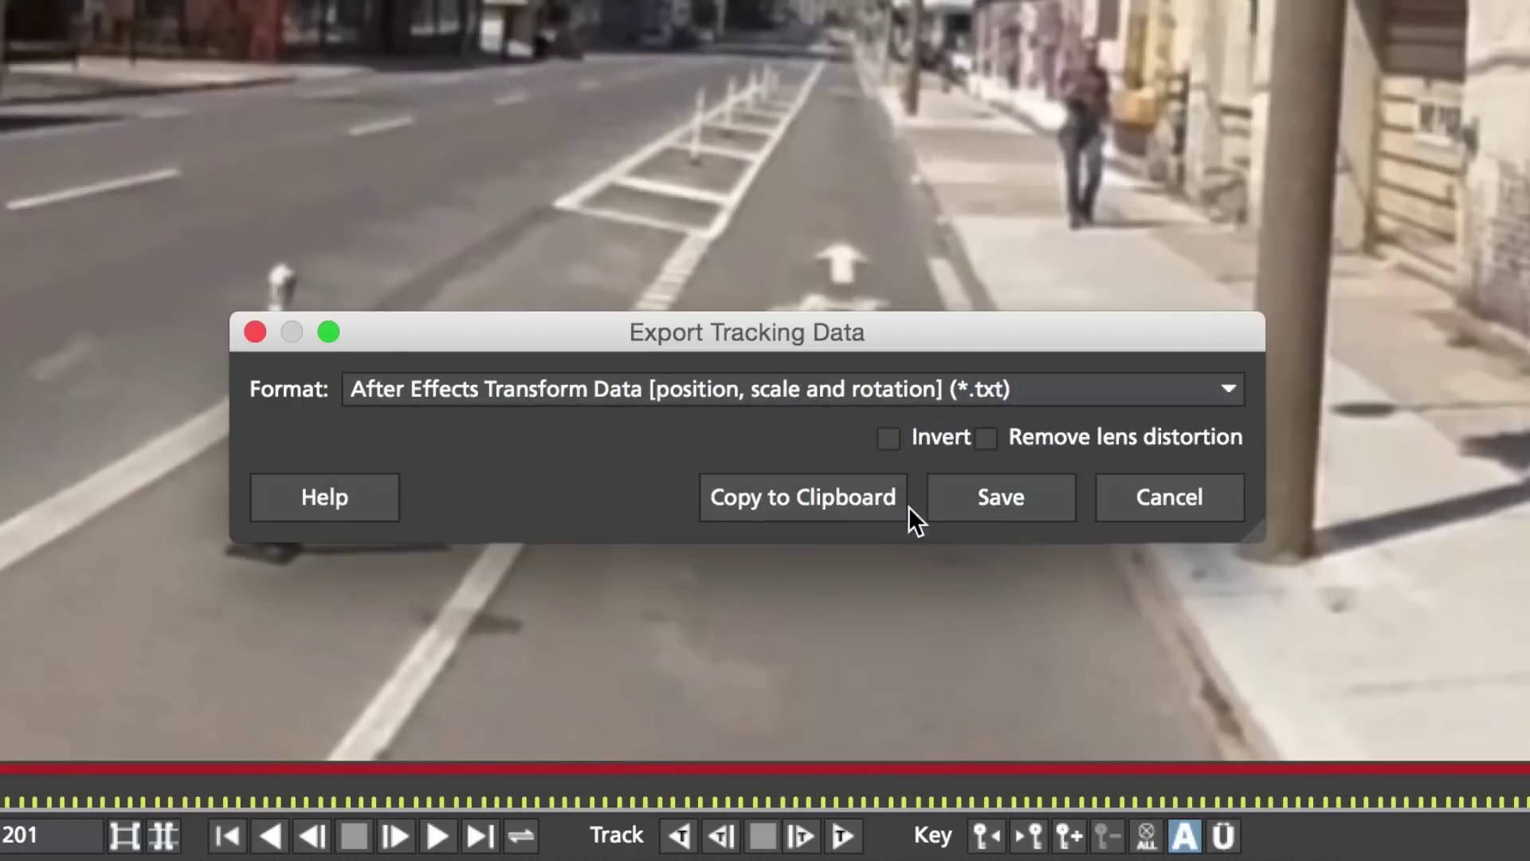
left_click(846, 495)
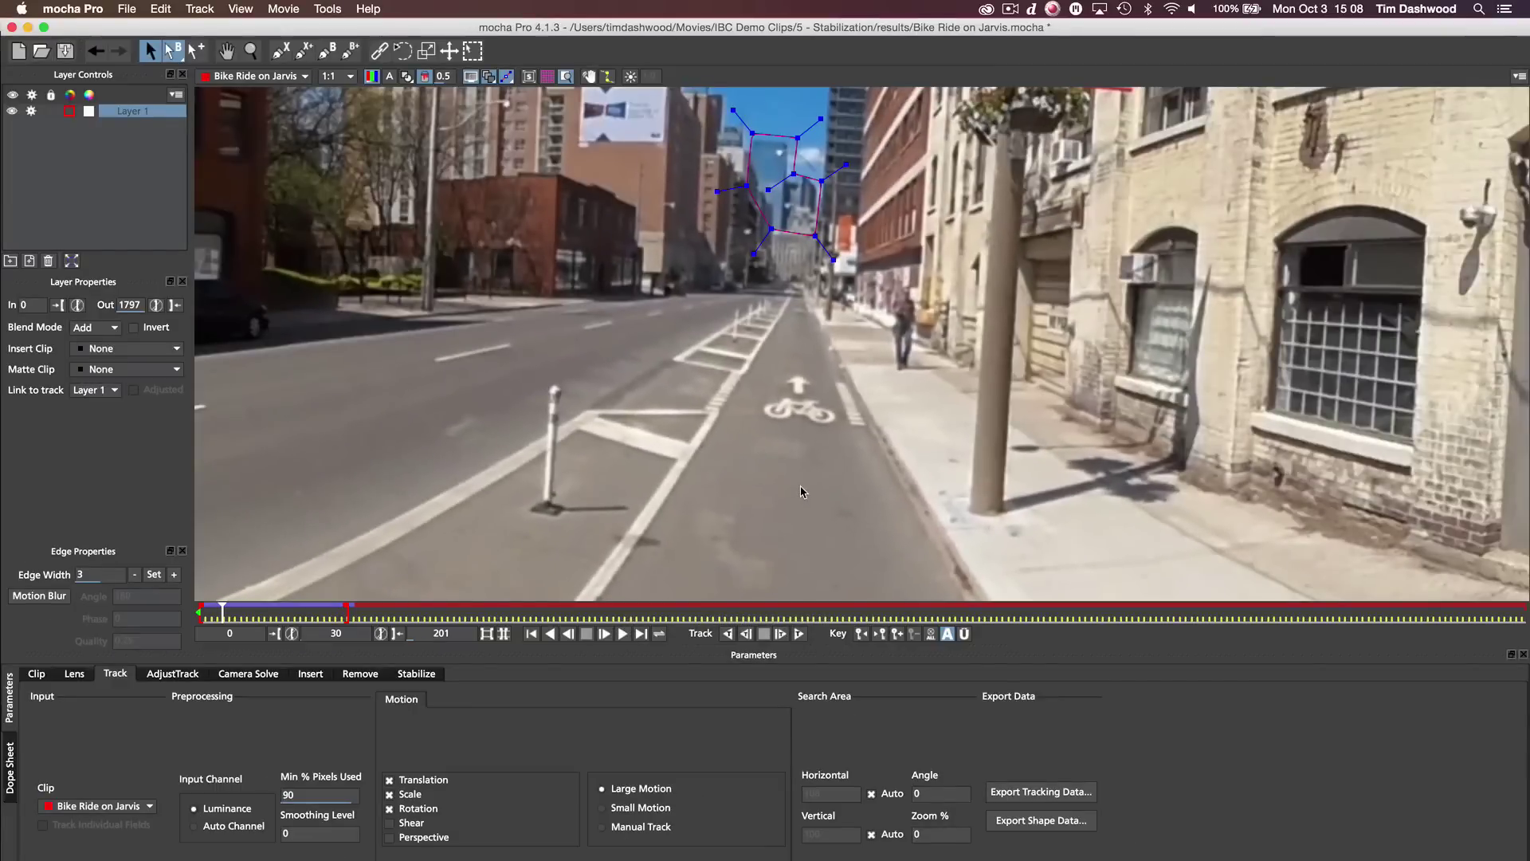
Add a Null 1 layer in After Effects, paste the mocha tracking keyframes onto it, then hide it.
key("super+Tab")
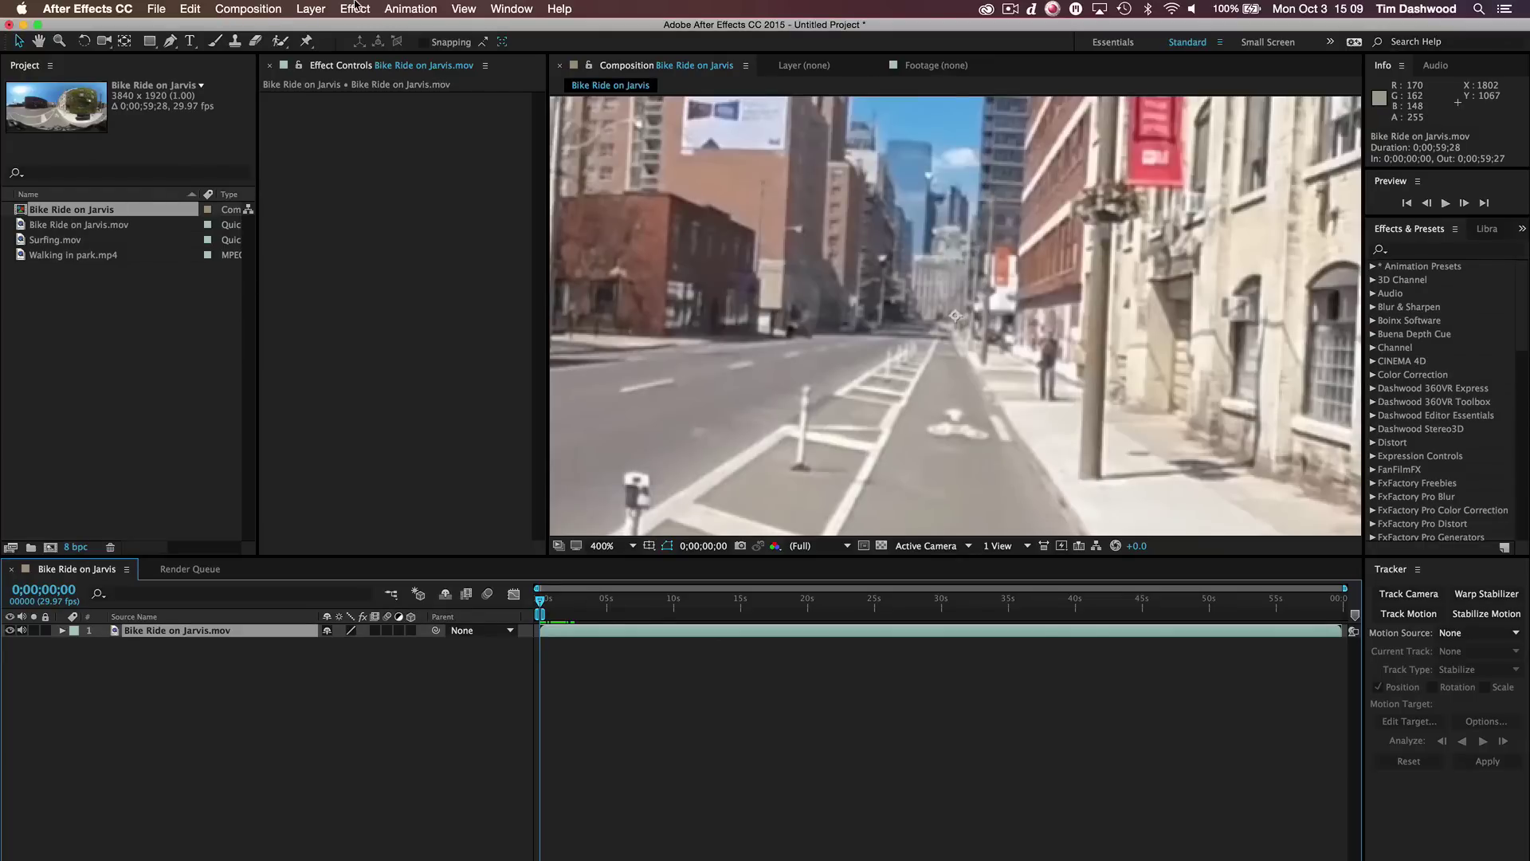
left_click(310, 9)
mouse_move(323, 35)
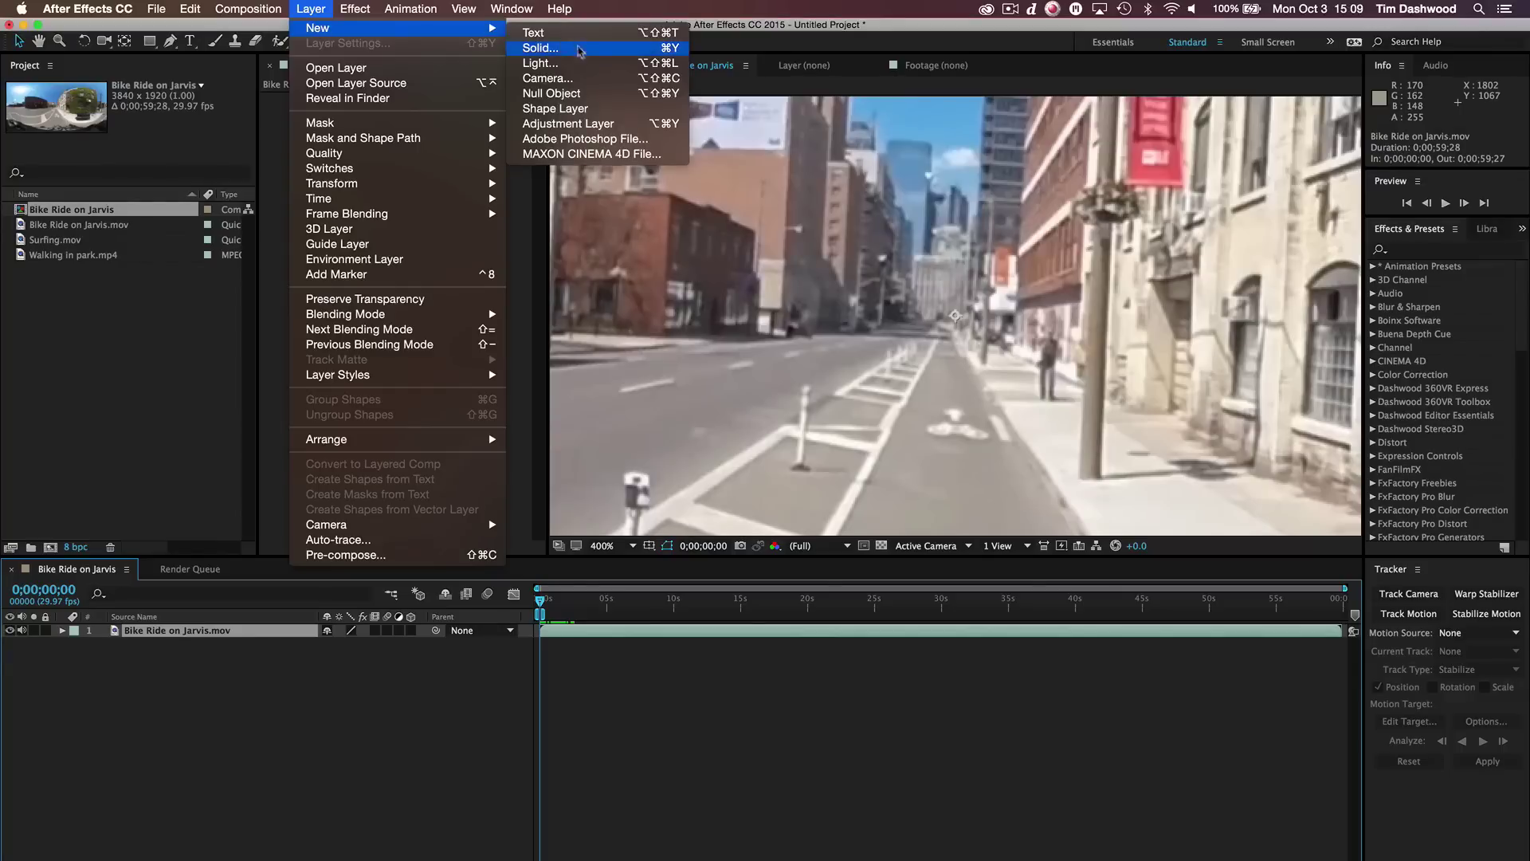
left_click(596, 93)
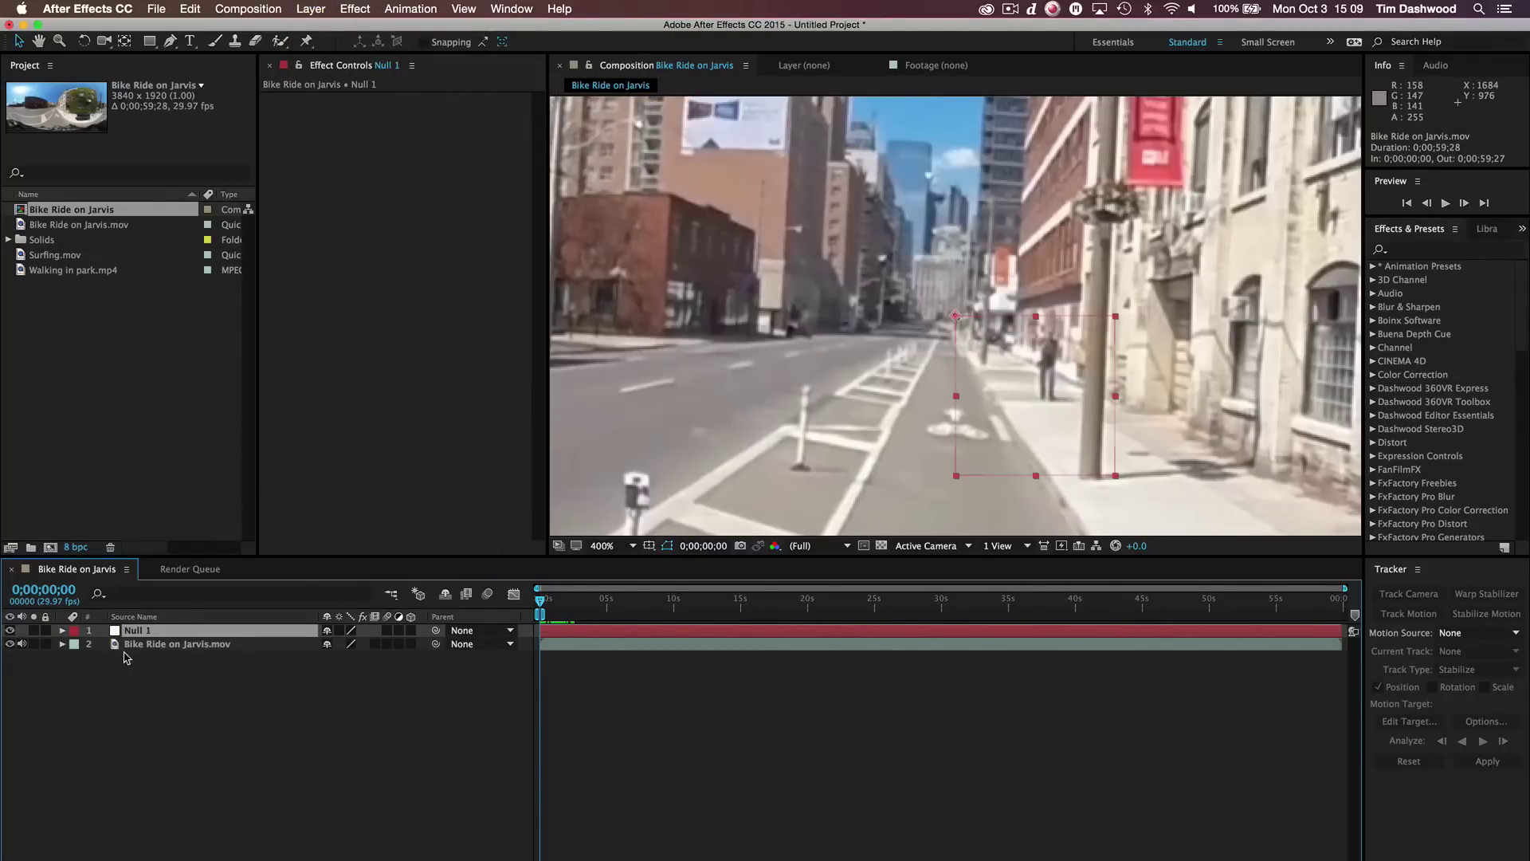
key("super+v")
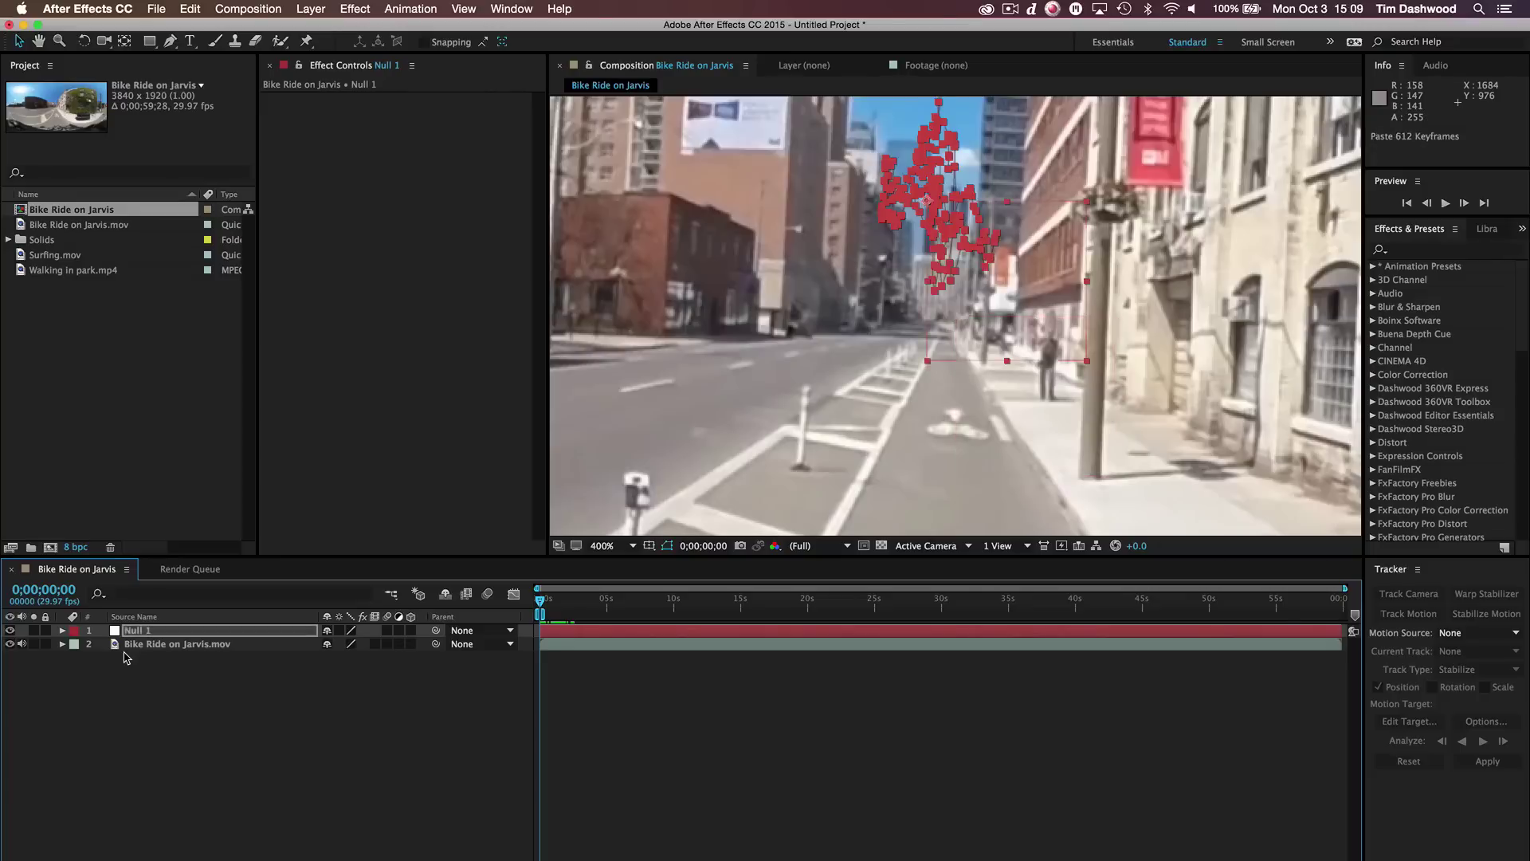
mouse_move(542, 601)
left_mouse_down()
mouse_move(613, 607)
mouse_move(535, 609)
left_mouse_up()
left_click(9, 630)
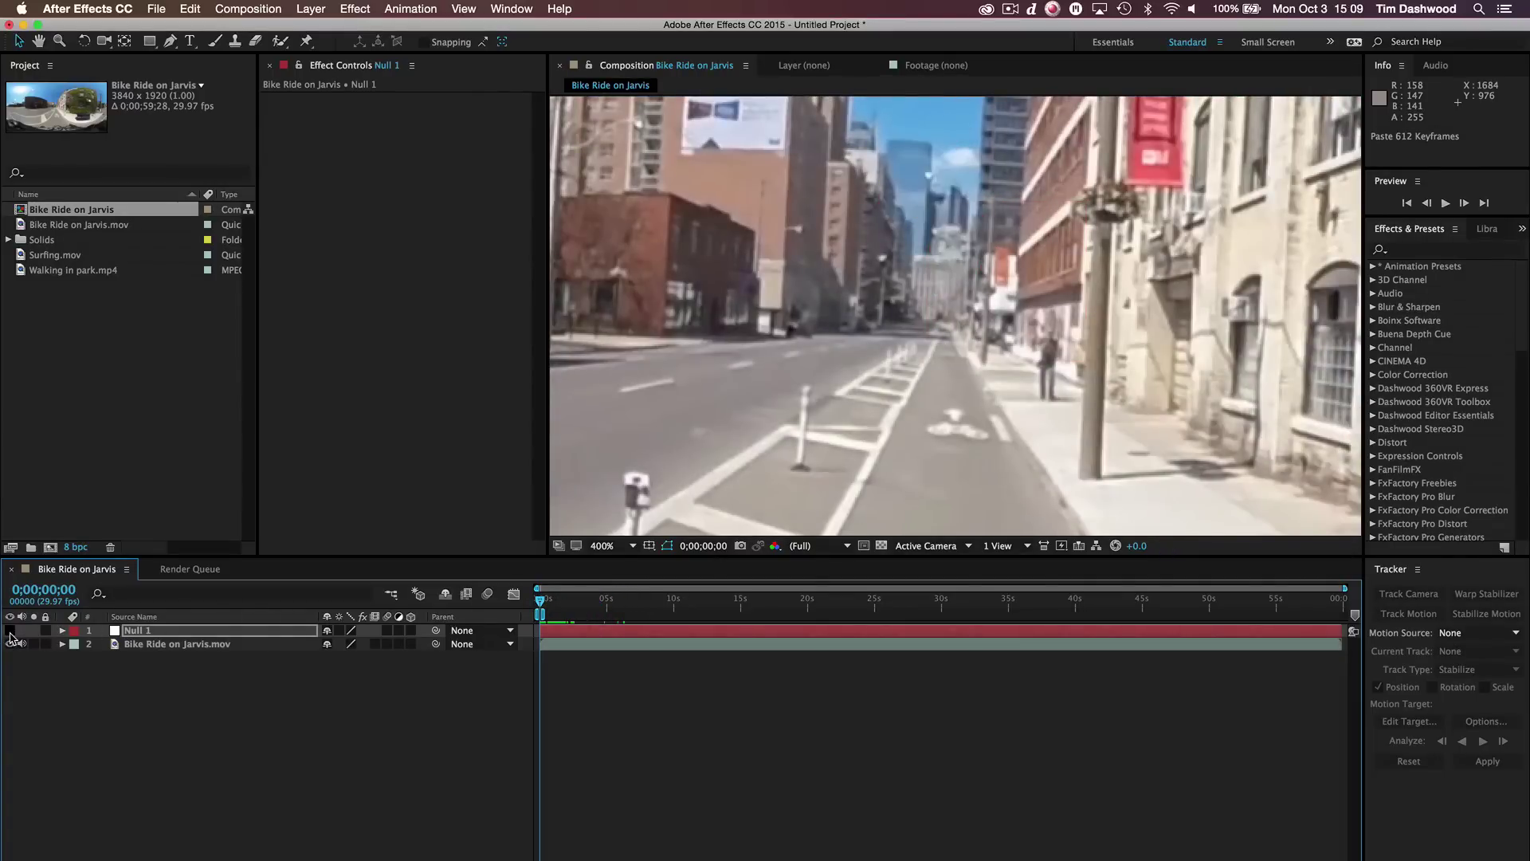
Set the viewer to Fit up to 200% and apply Dashwood's Reorient Sphere Express to the bike footage.
left_click(122, 646)
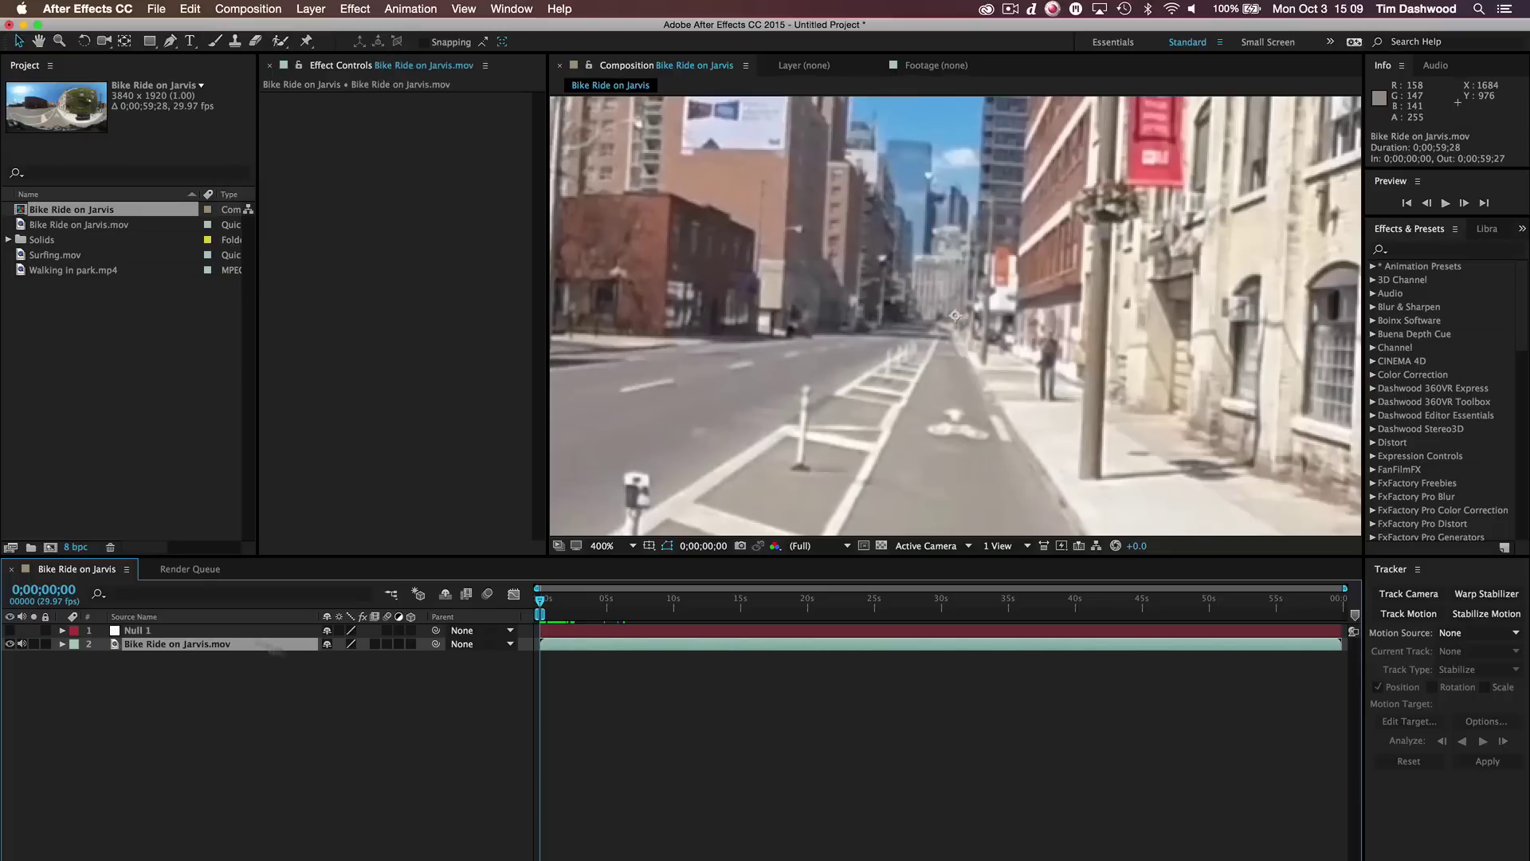
left_click(623, 546)
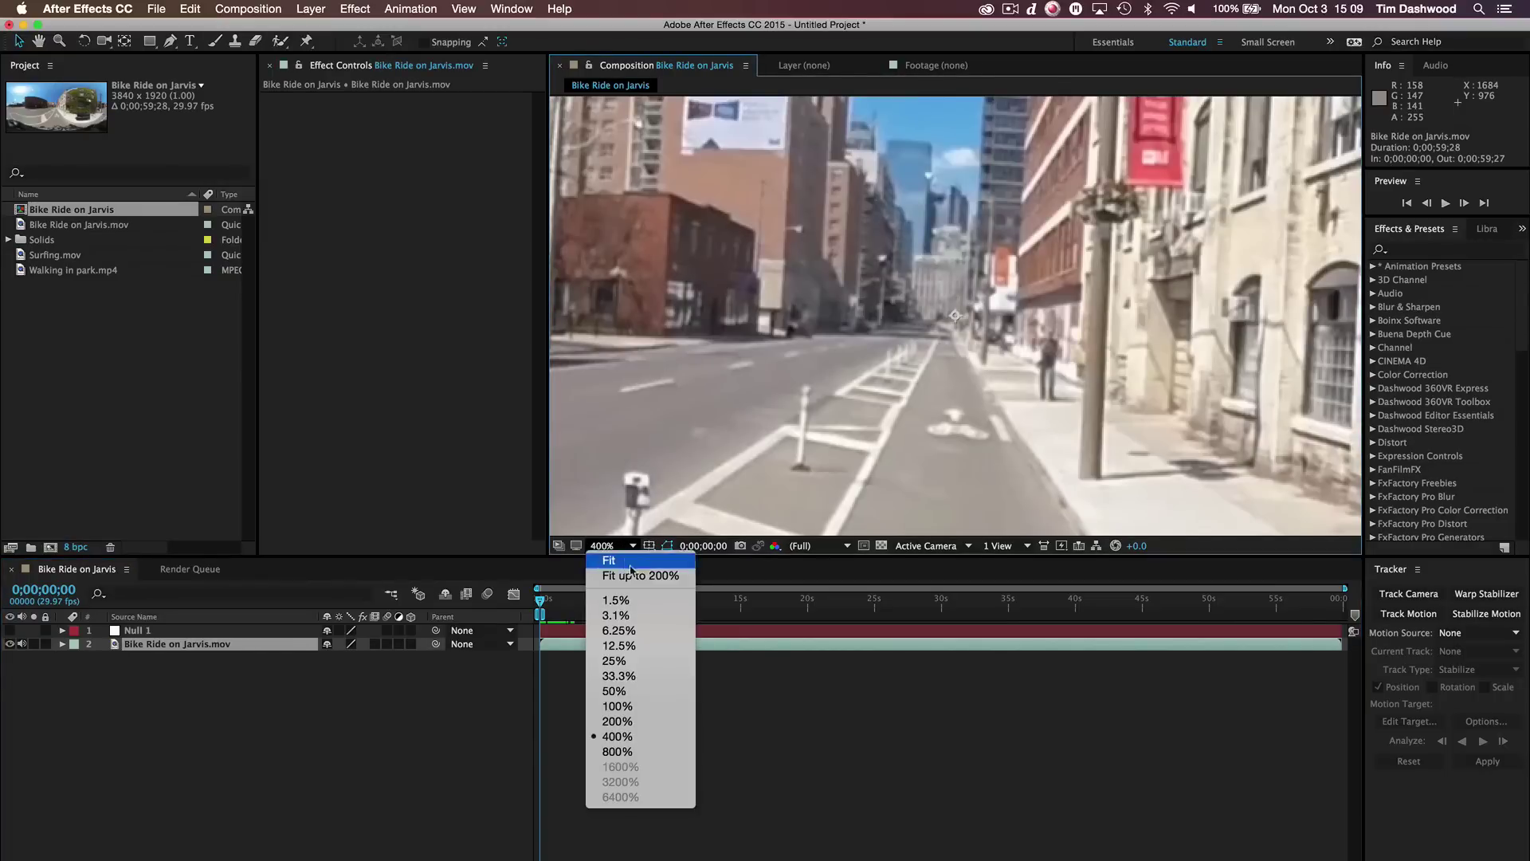
left_click(633, 574)
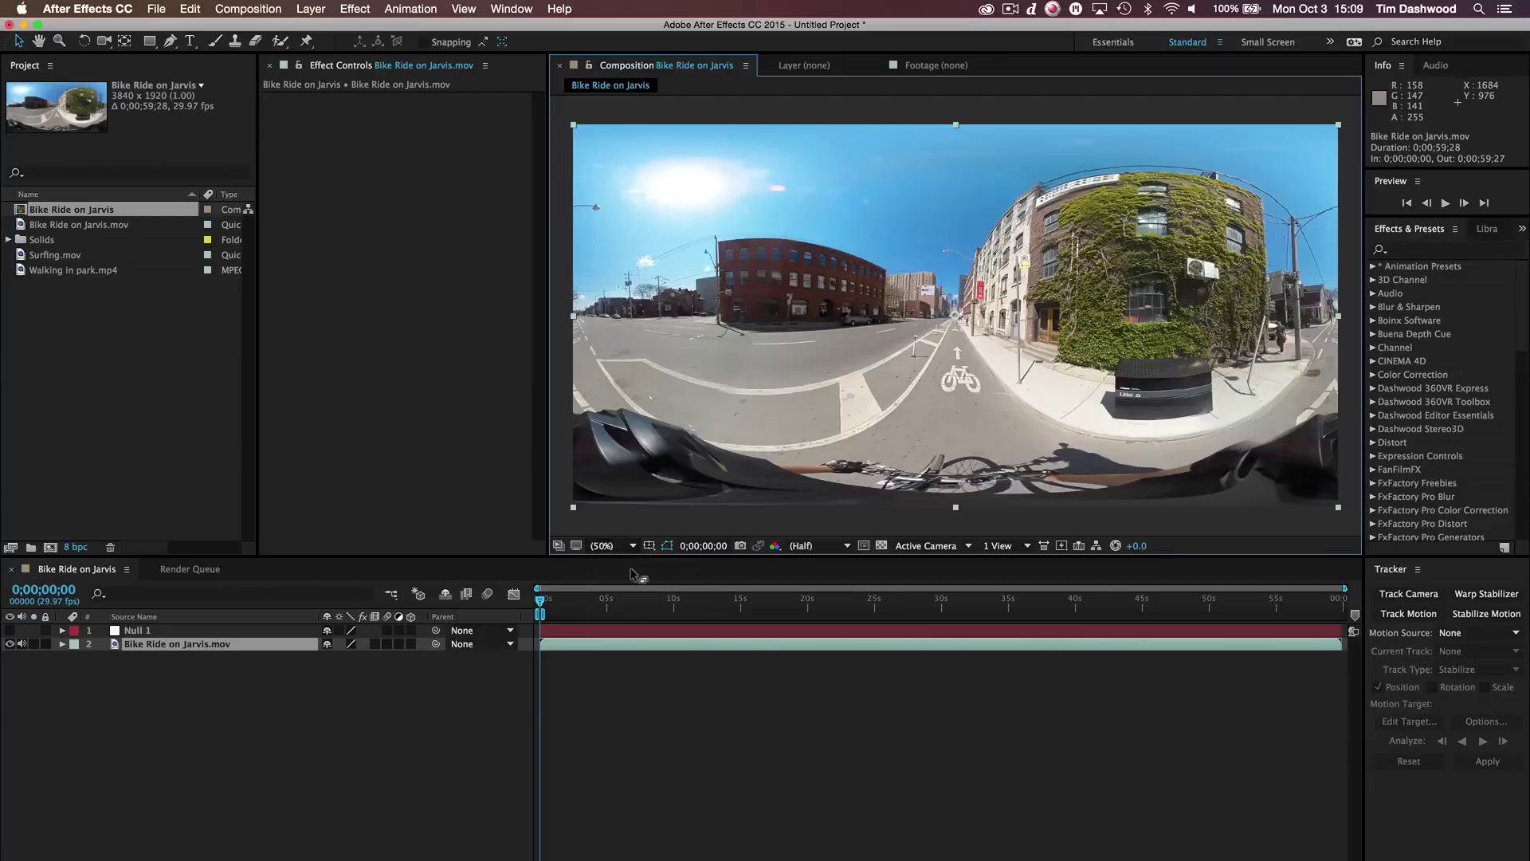
left_click(1373, 389)
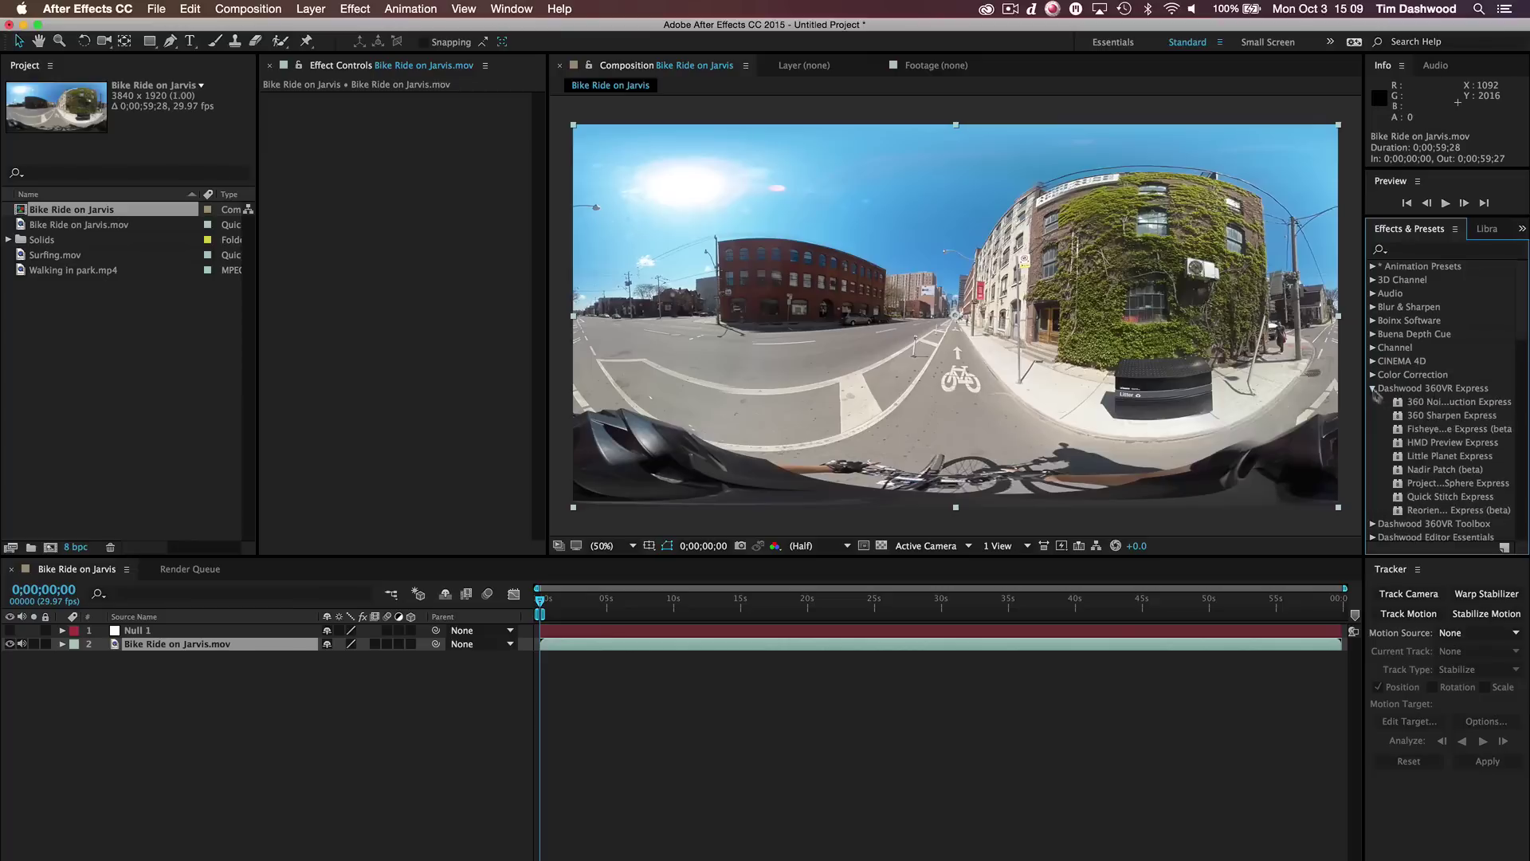
left_click_drag(1401, 510, 220, 649)
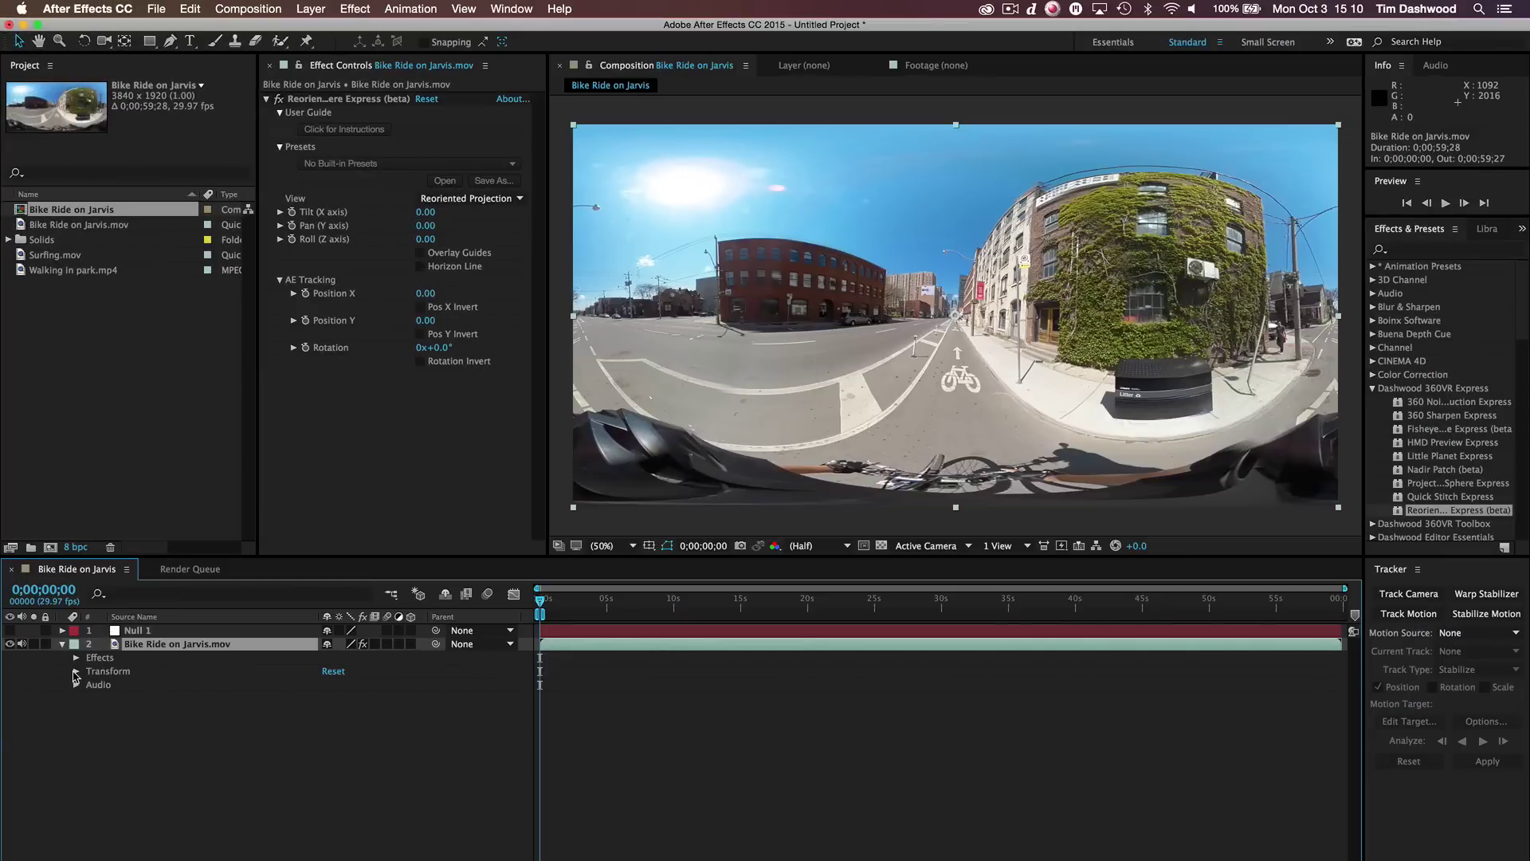
Expand Reorient Sphere Express (beta) on the Bike Ride on Jarvis.mov layer to show Tilt, Pan and Roll.
left_click(75, 658)
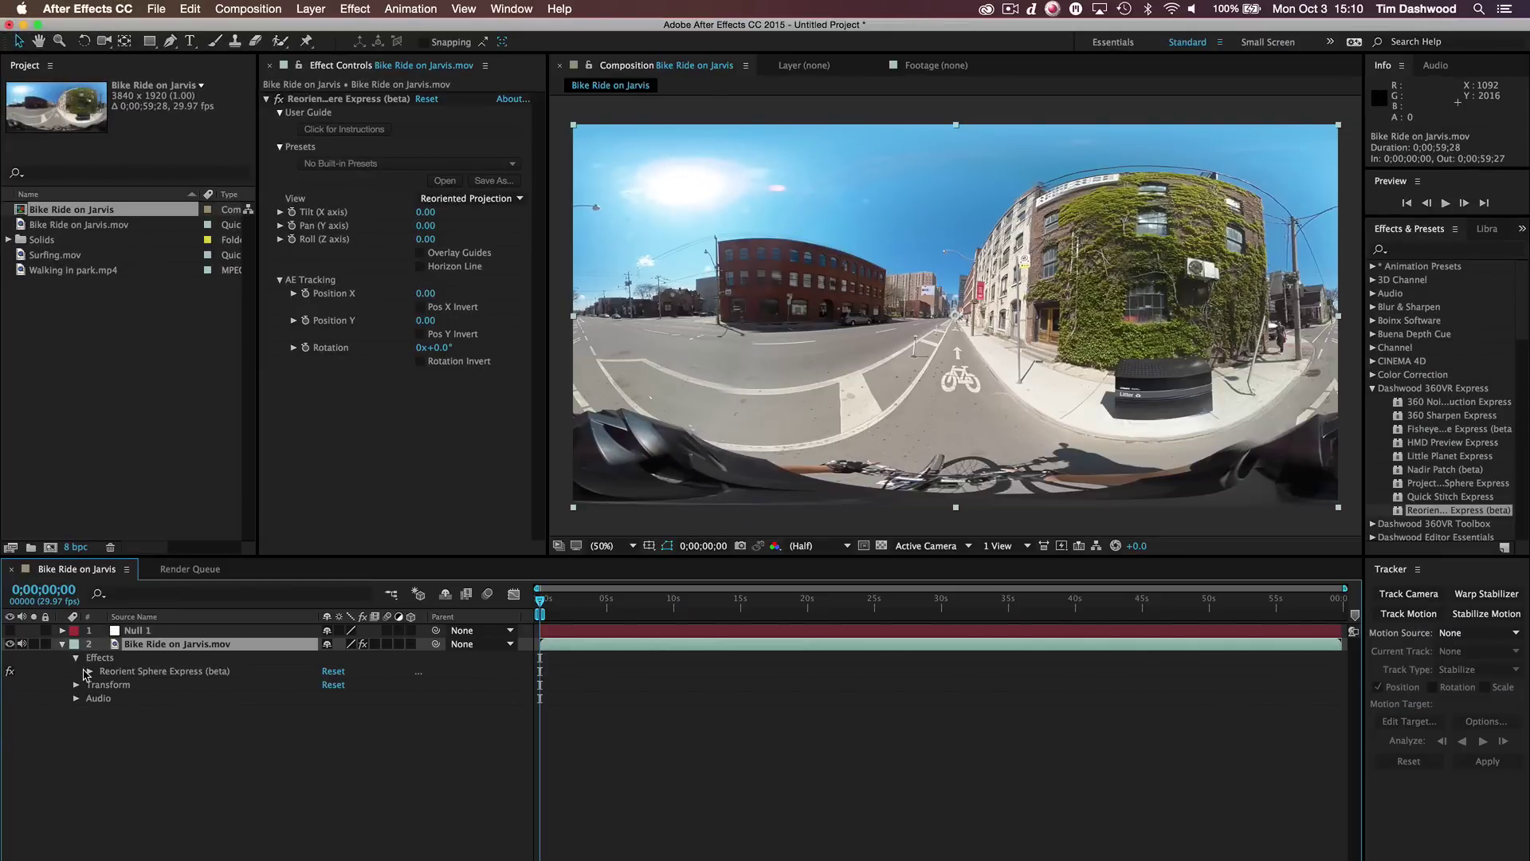
left_click(90, 671)
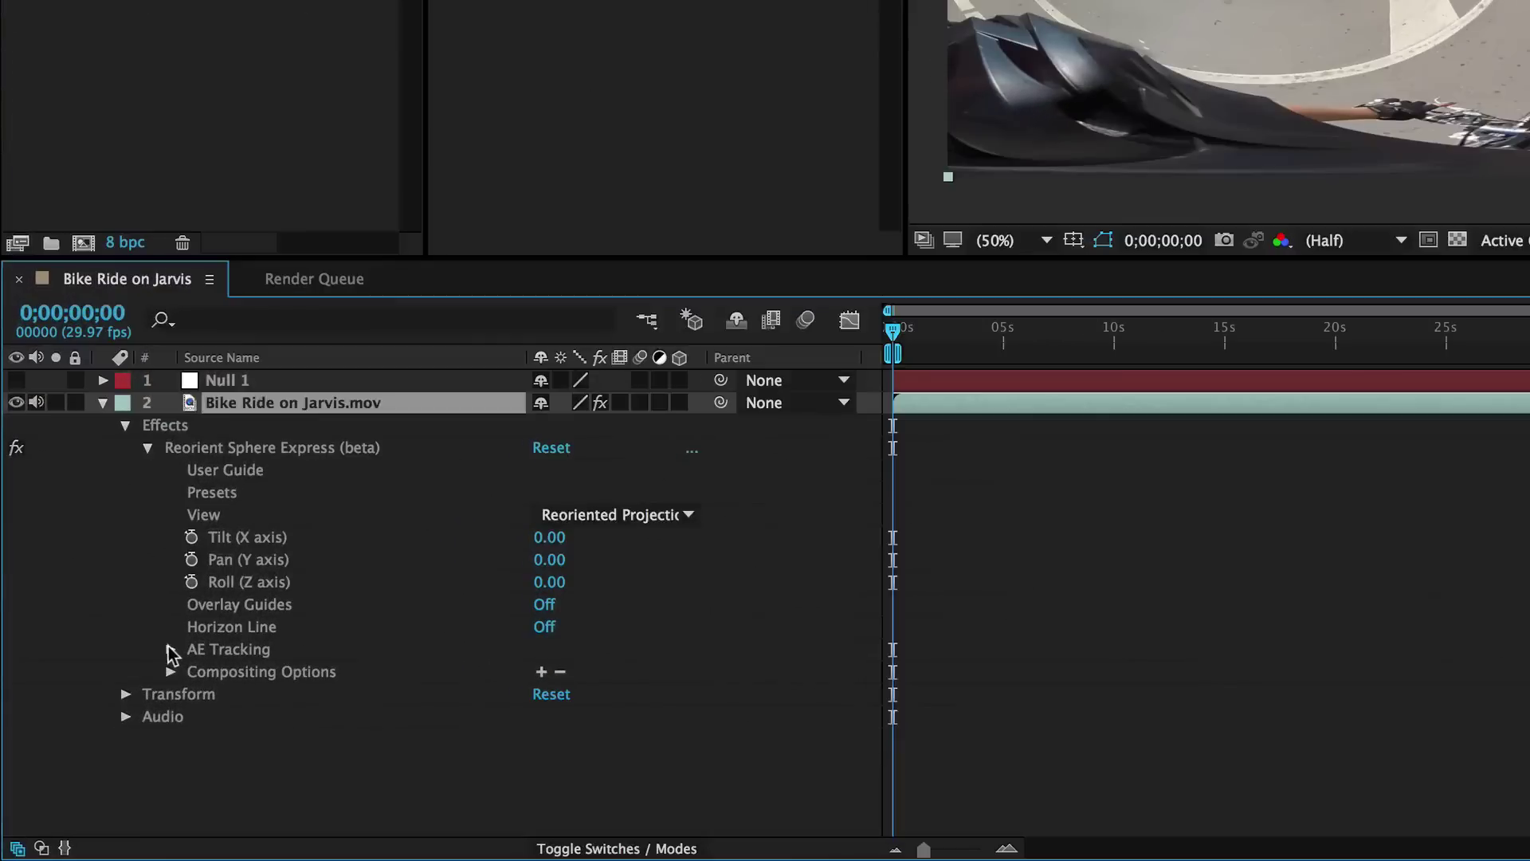
Pick-whip an expression linking the effect's tracking Position X to Null 1's Position X.
left_click(104, 793)
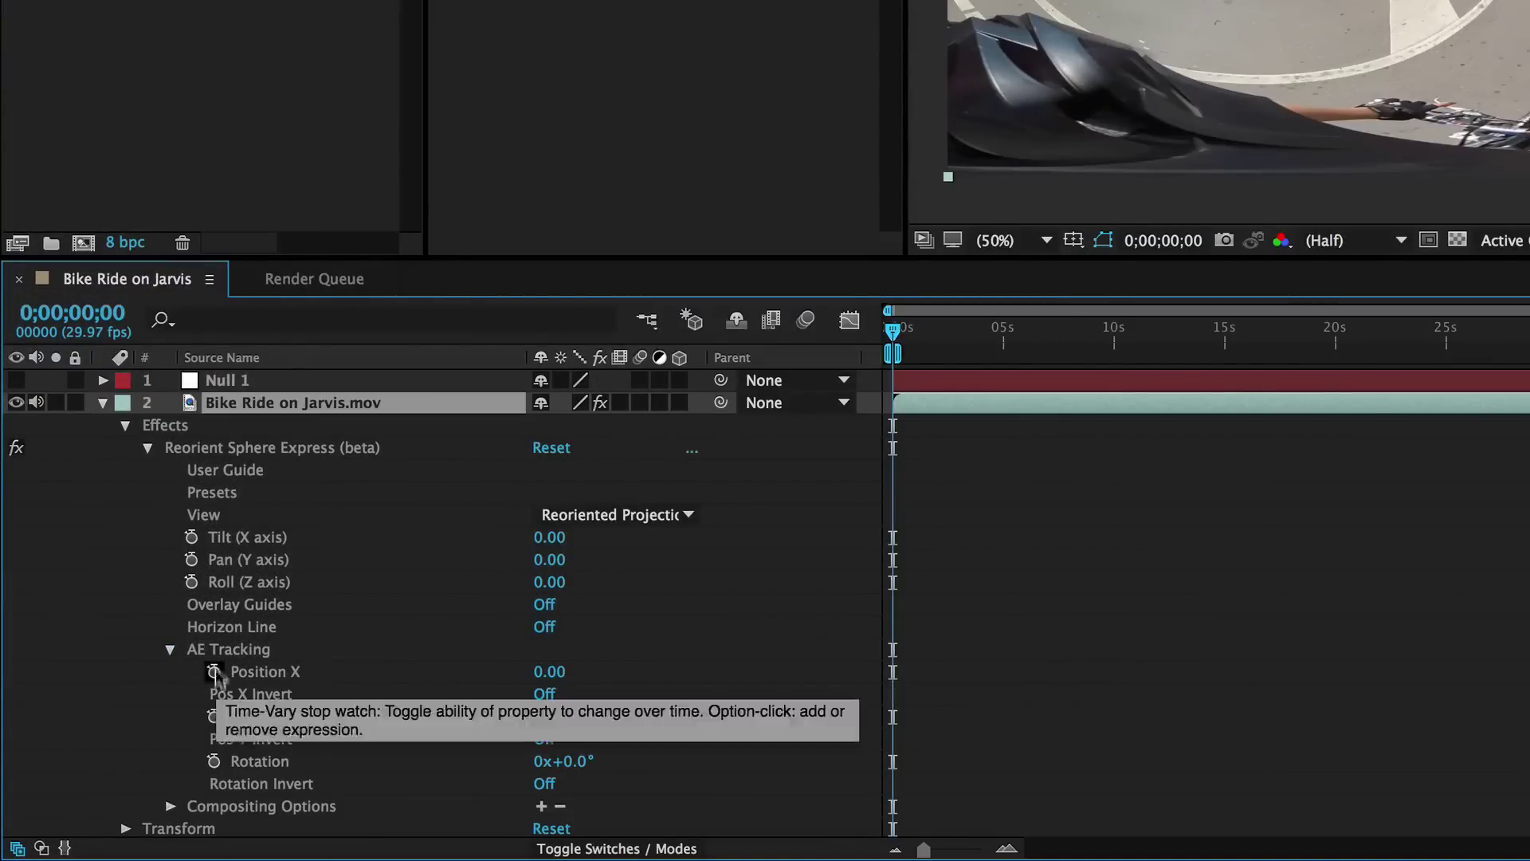
left_click(102, 381)
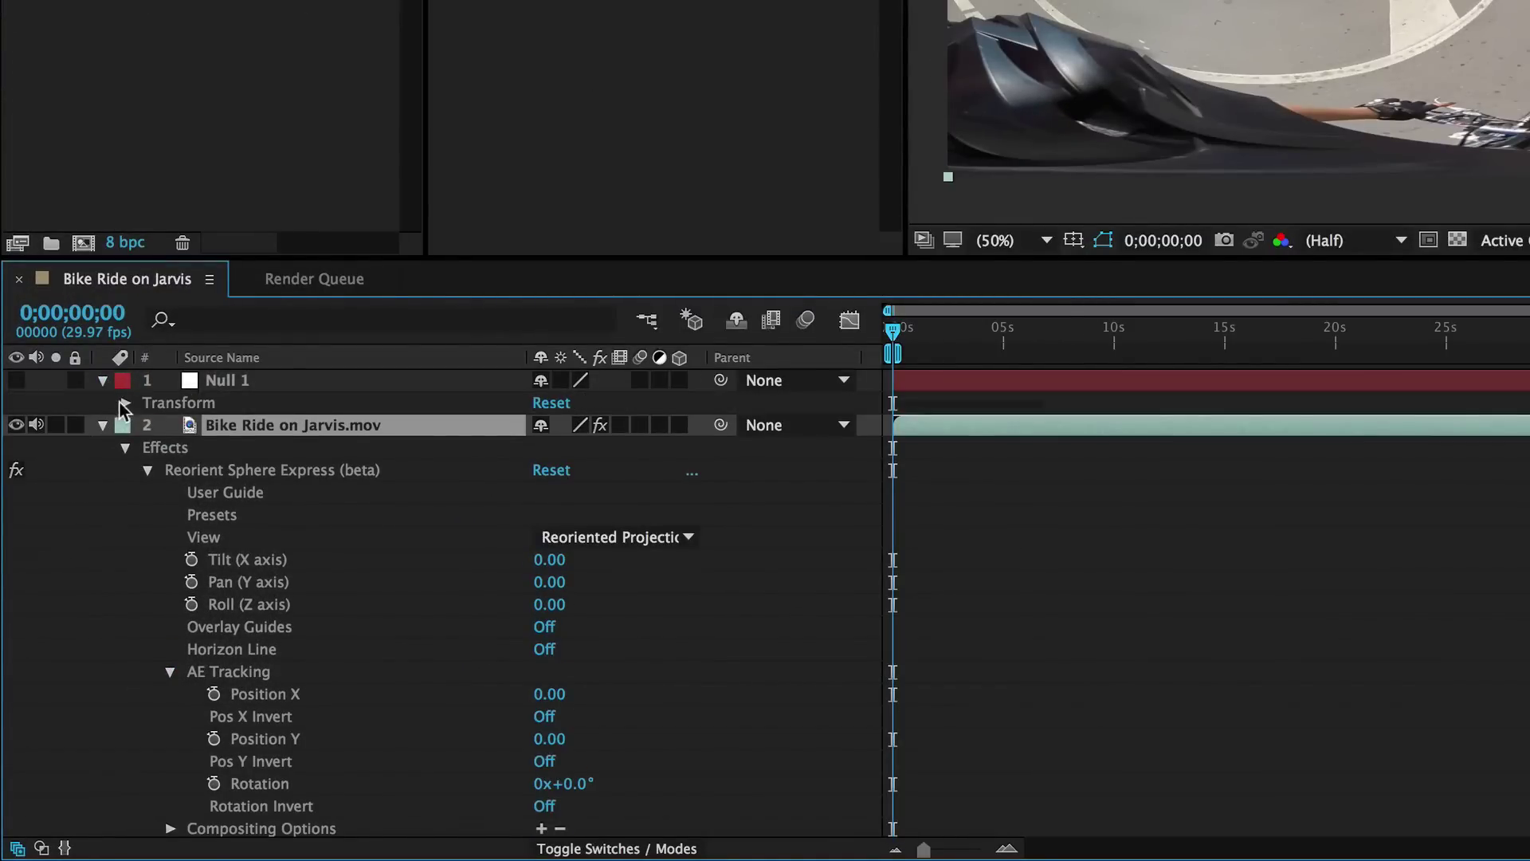
left_click(125, 403)
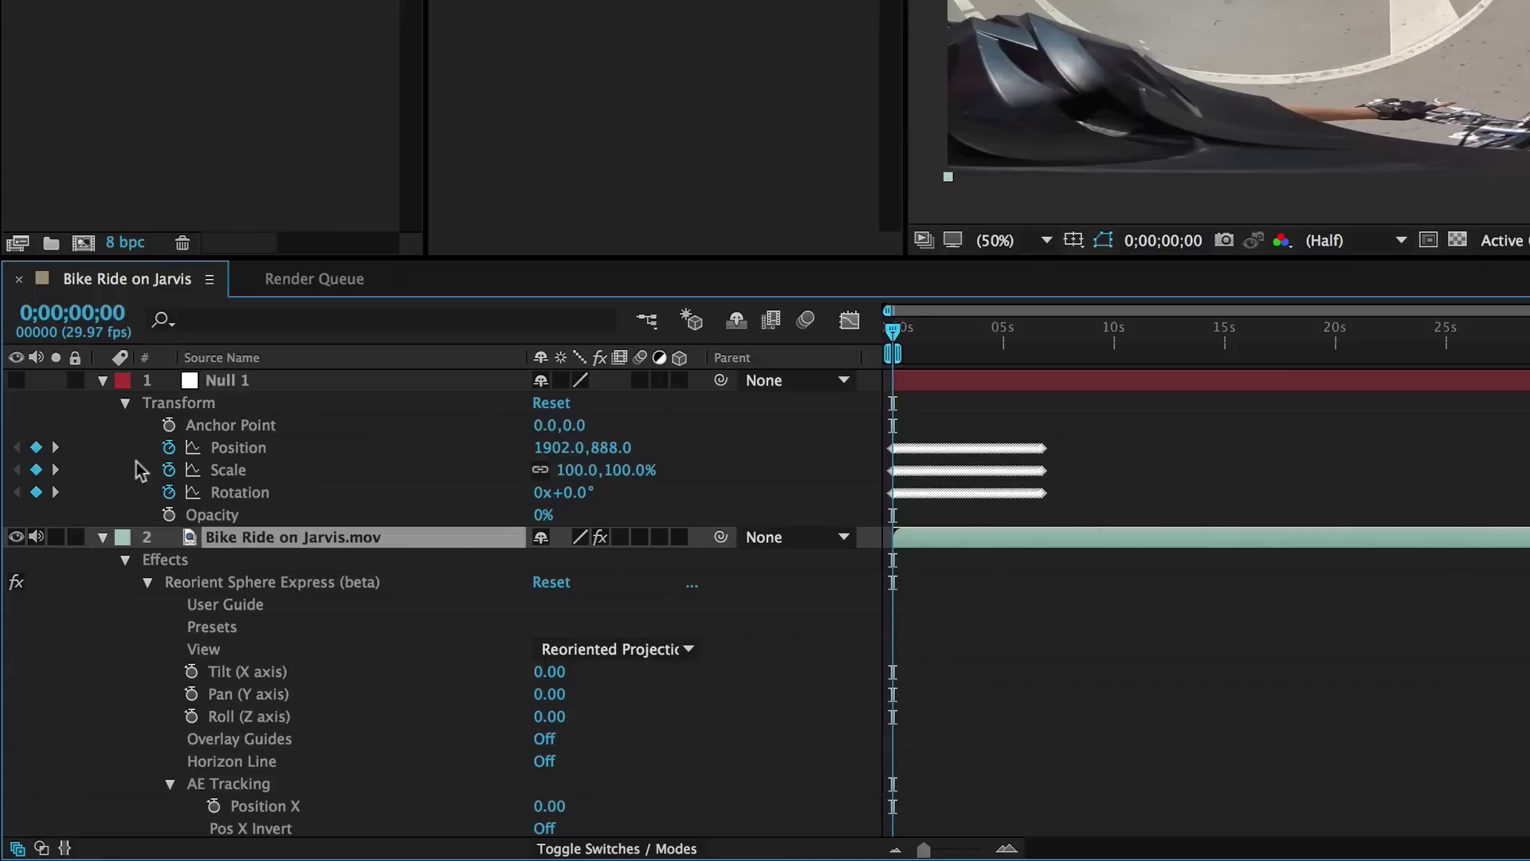
scroll(120, 525, "down", 3)
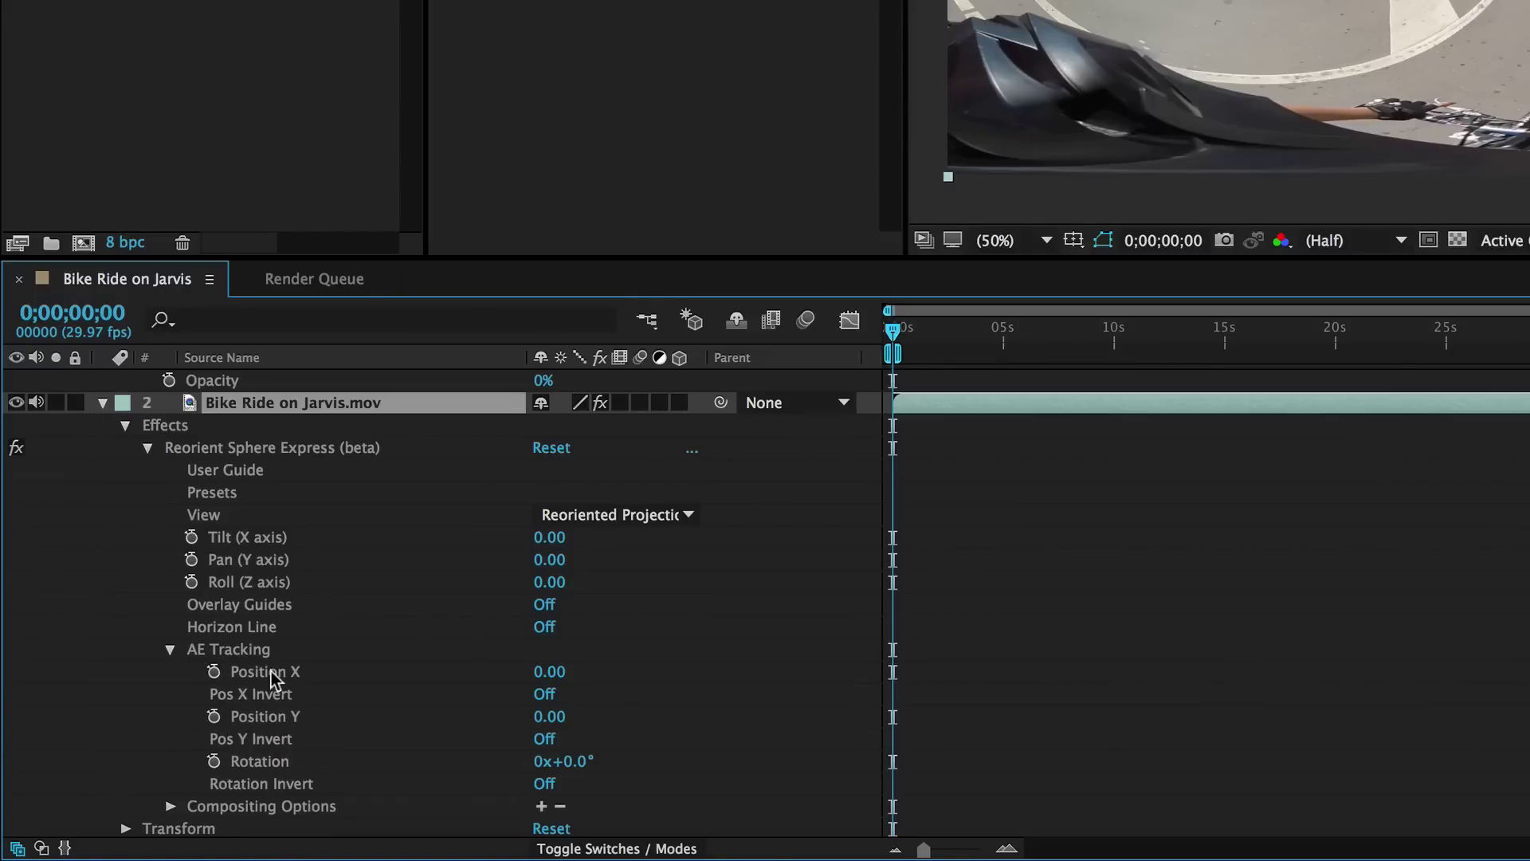
left_click(213, 672, "alt")
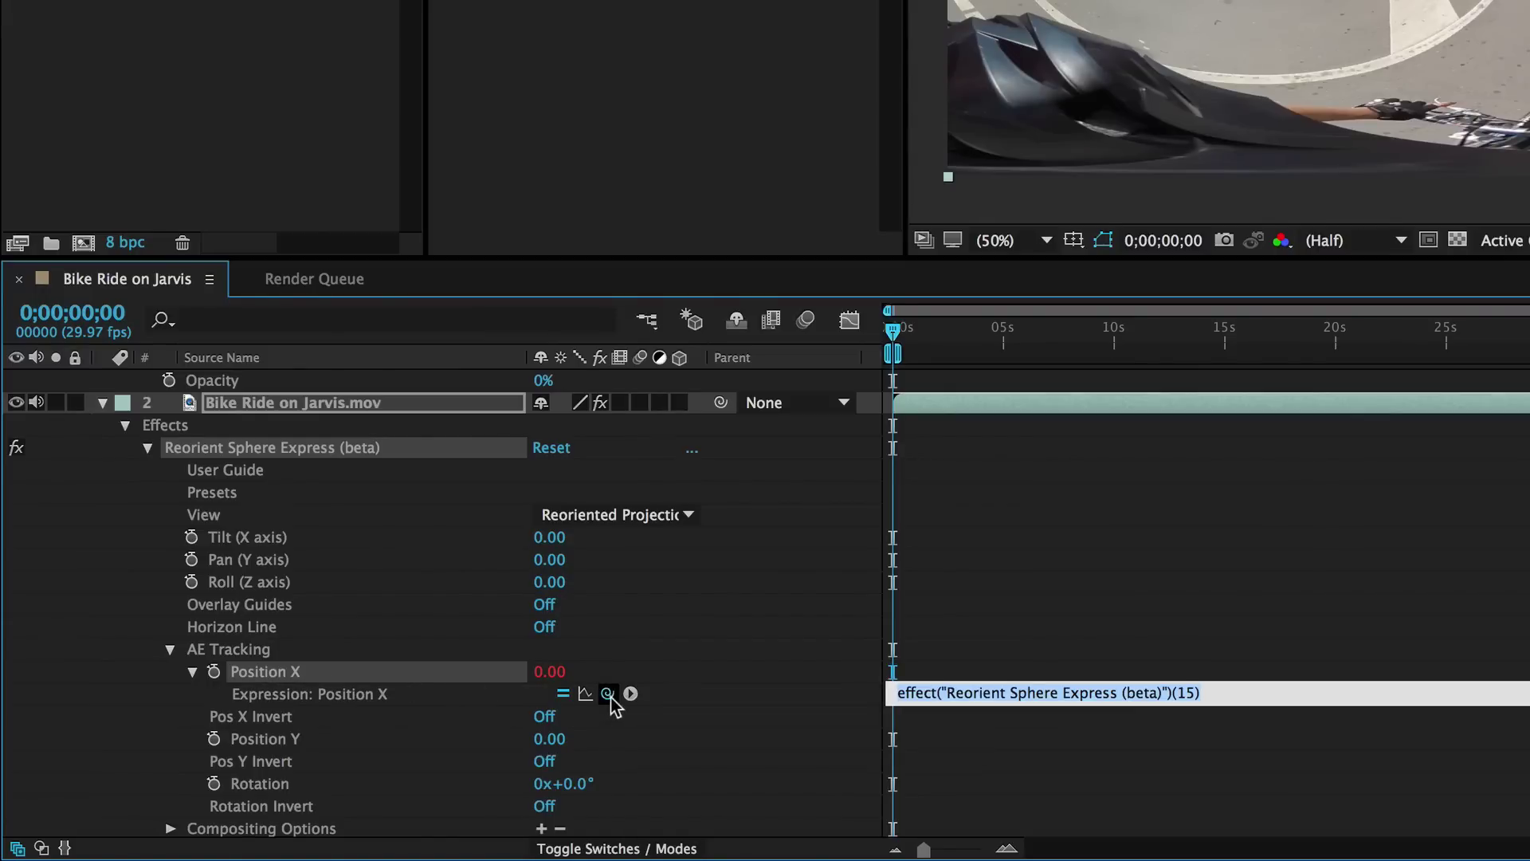
mouse_move(608, 693)
left_mouse_down()
mouse_move(400, 383)
mouse_move(400, 444)
mouse_move(348, 447)
mouse_move(557, 447)
left_mouse_up()
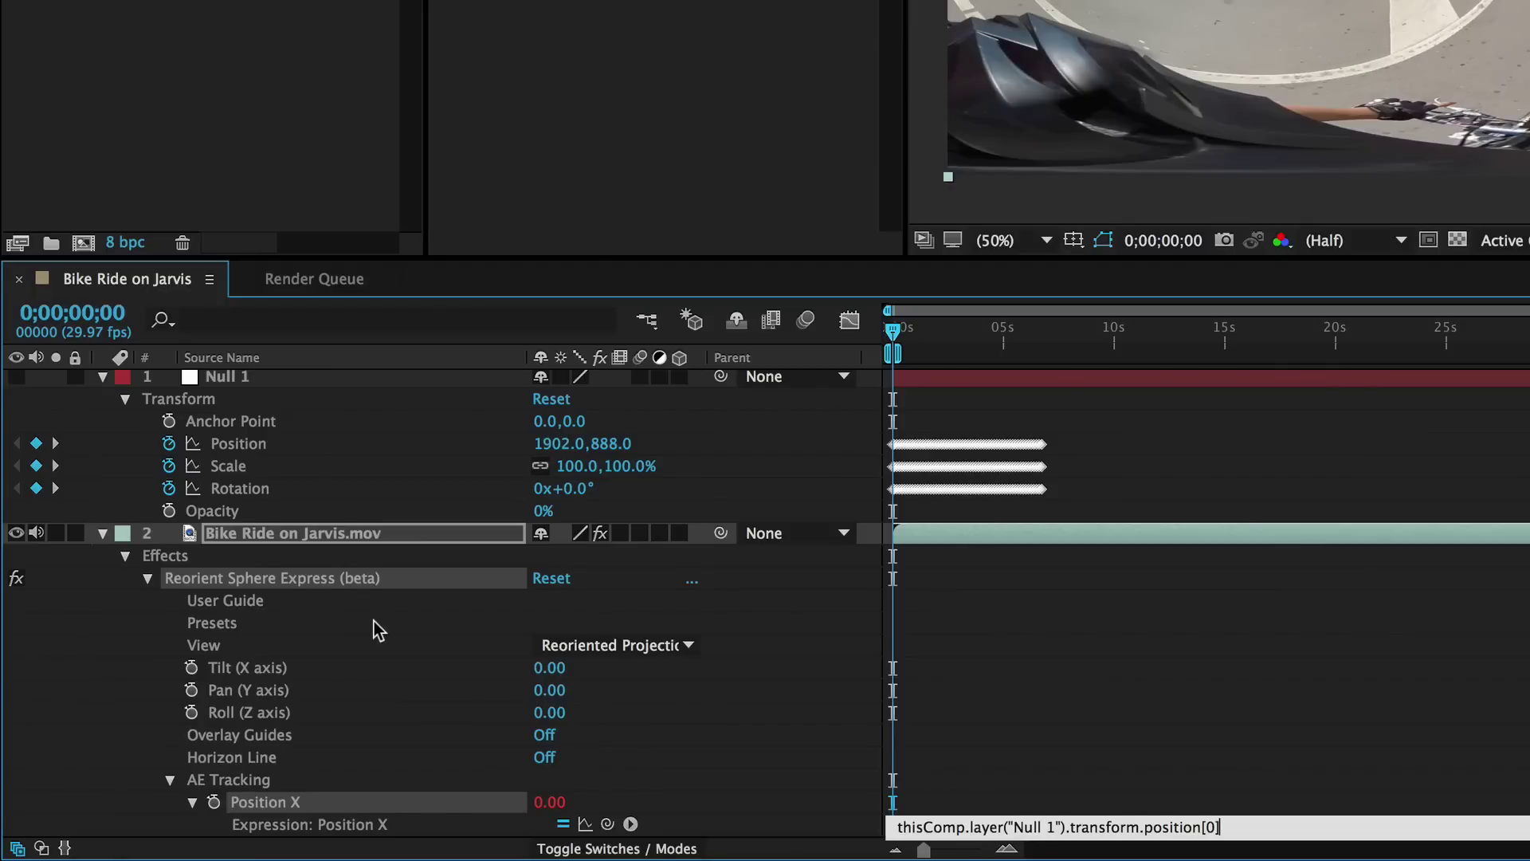
scroll(377, 629, "down", 1)
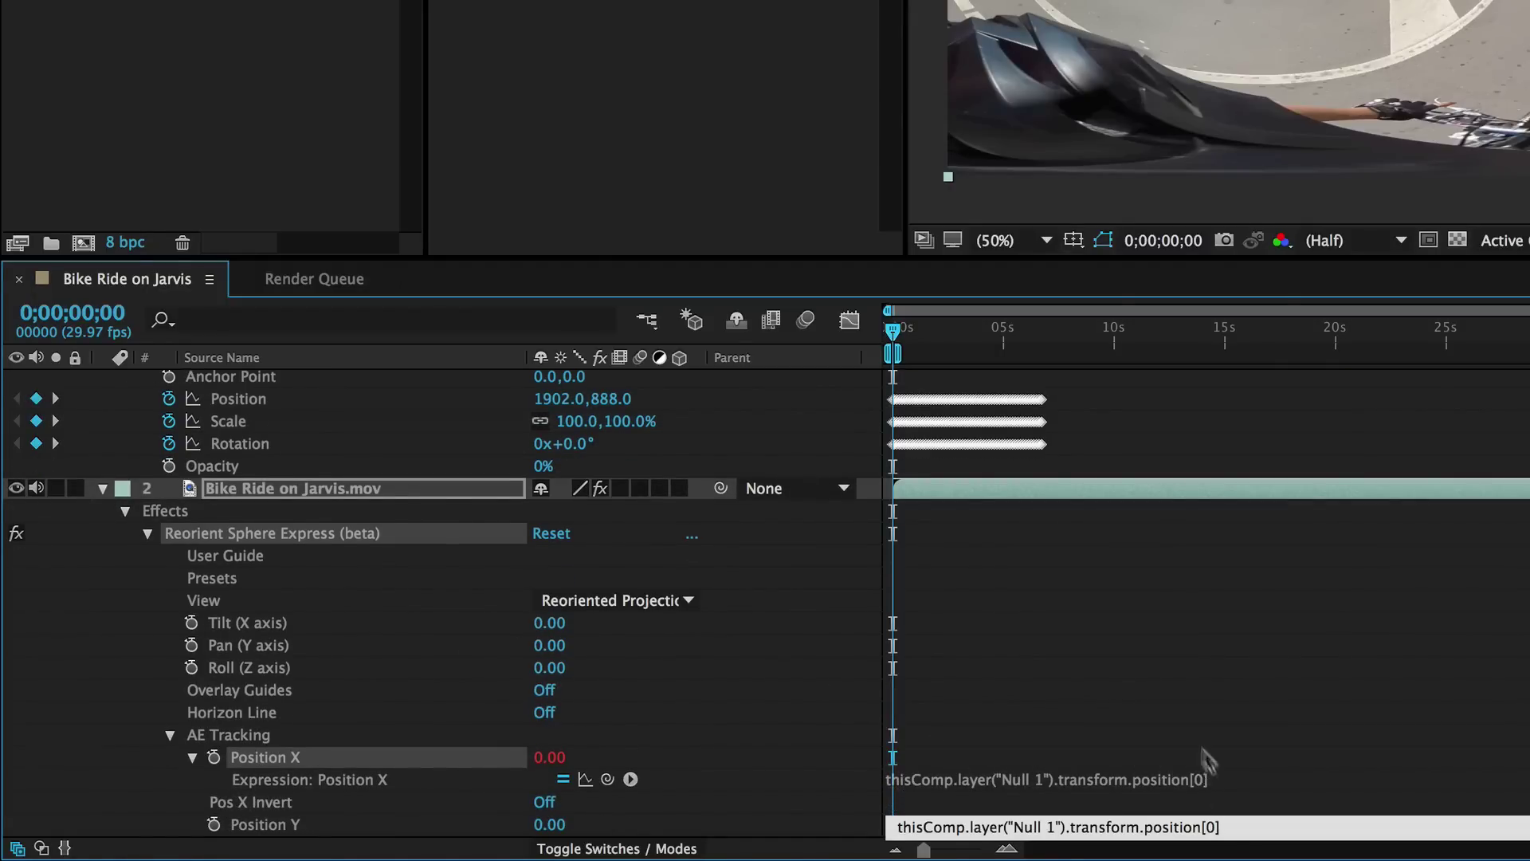
scroll(1168, 693, "down", 3)
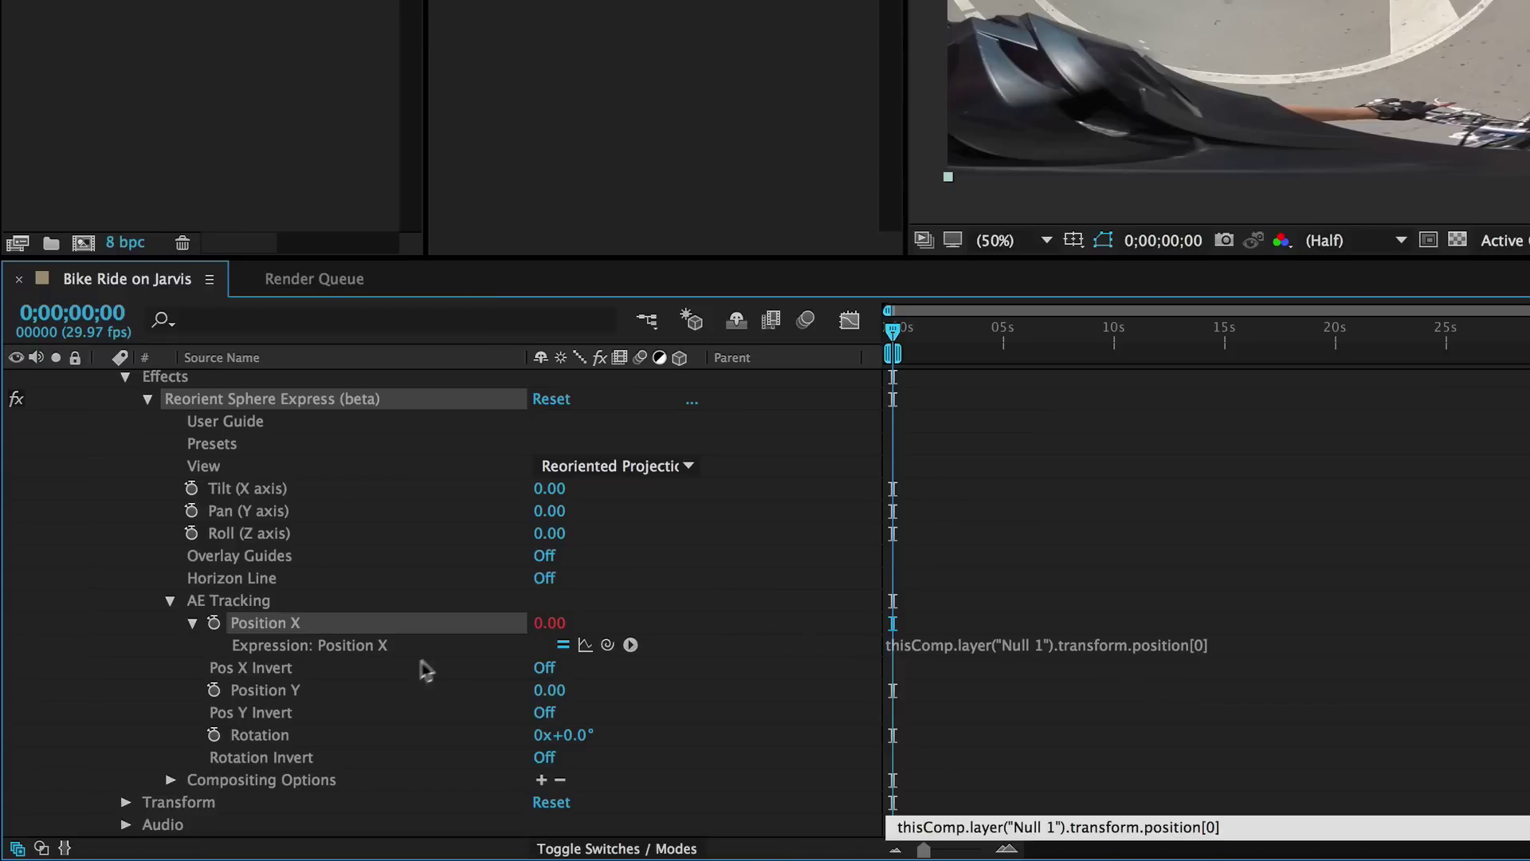
Link tracking Position Y and Rotation to Null 1's Position Y and Rotation via expressions.
left_click(214, 690, "alt")
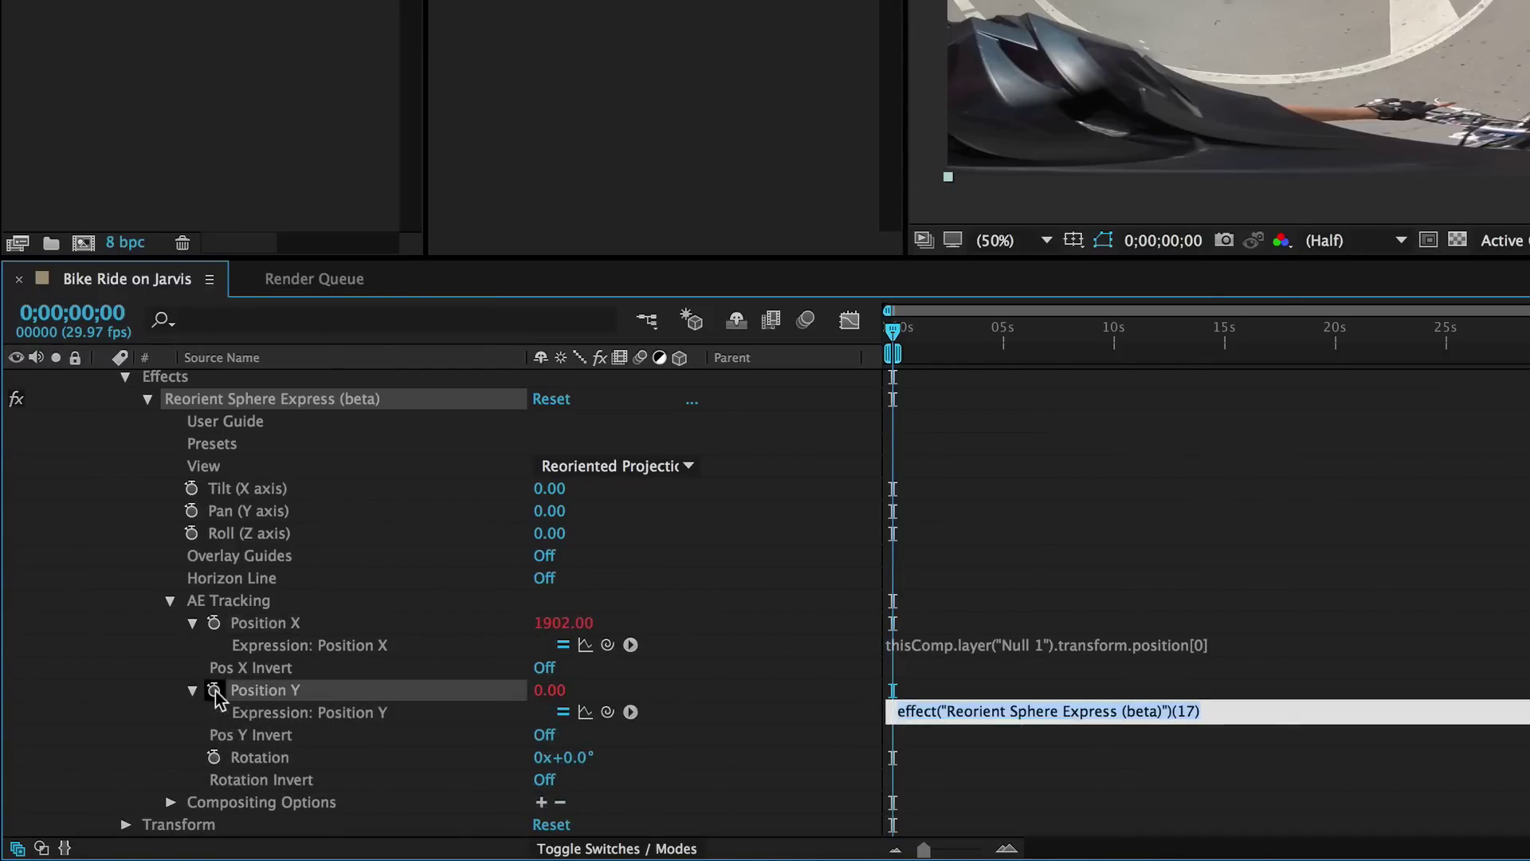
left_click_drag(609, 714, 615, 453)
scroll(614, 452, "down", 2)
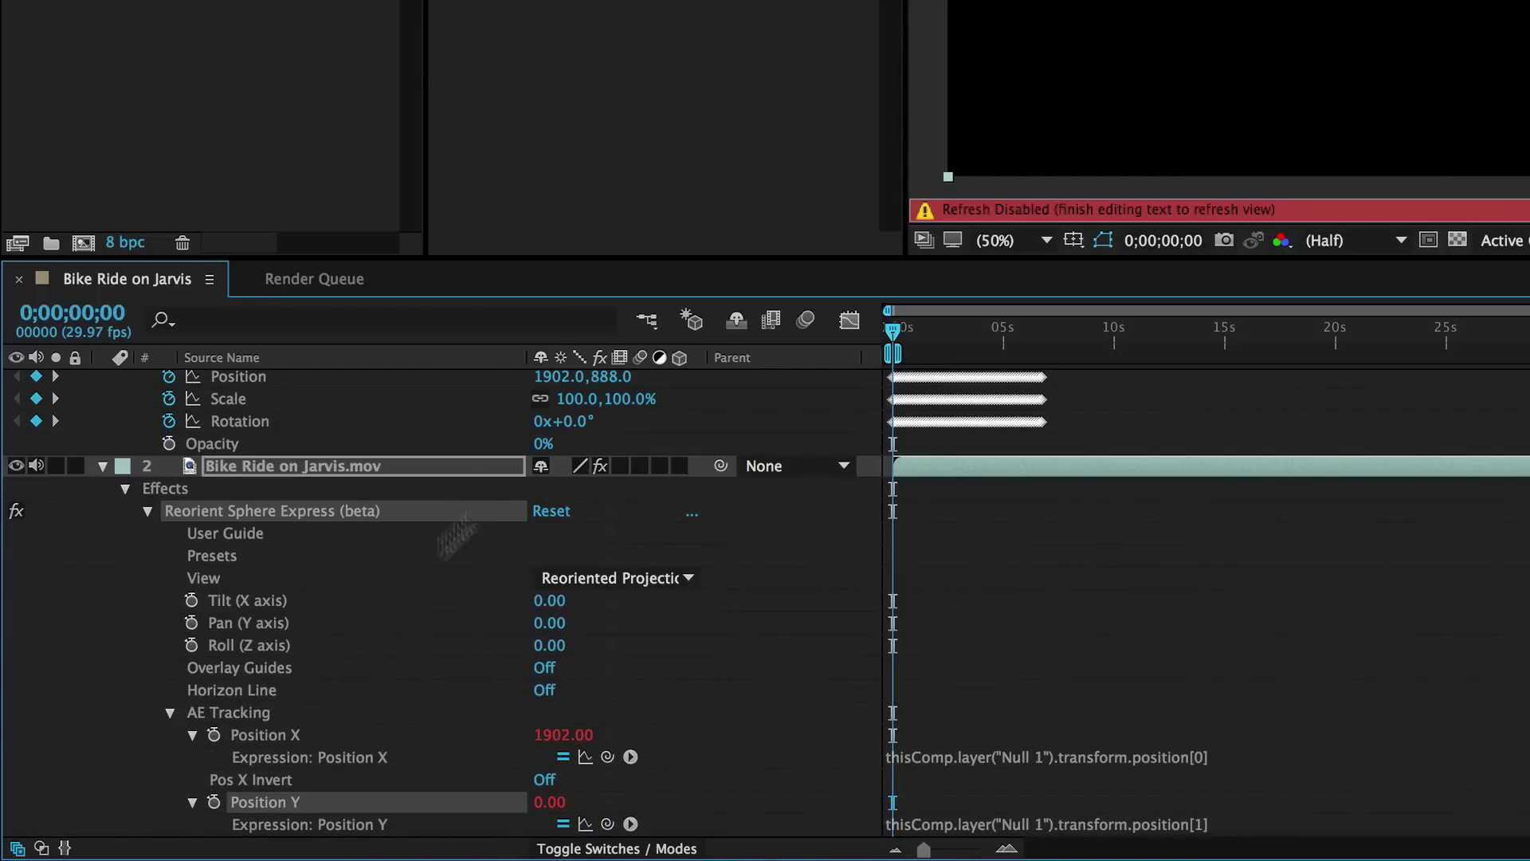
scroll(402, 712, "down", 2)
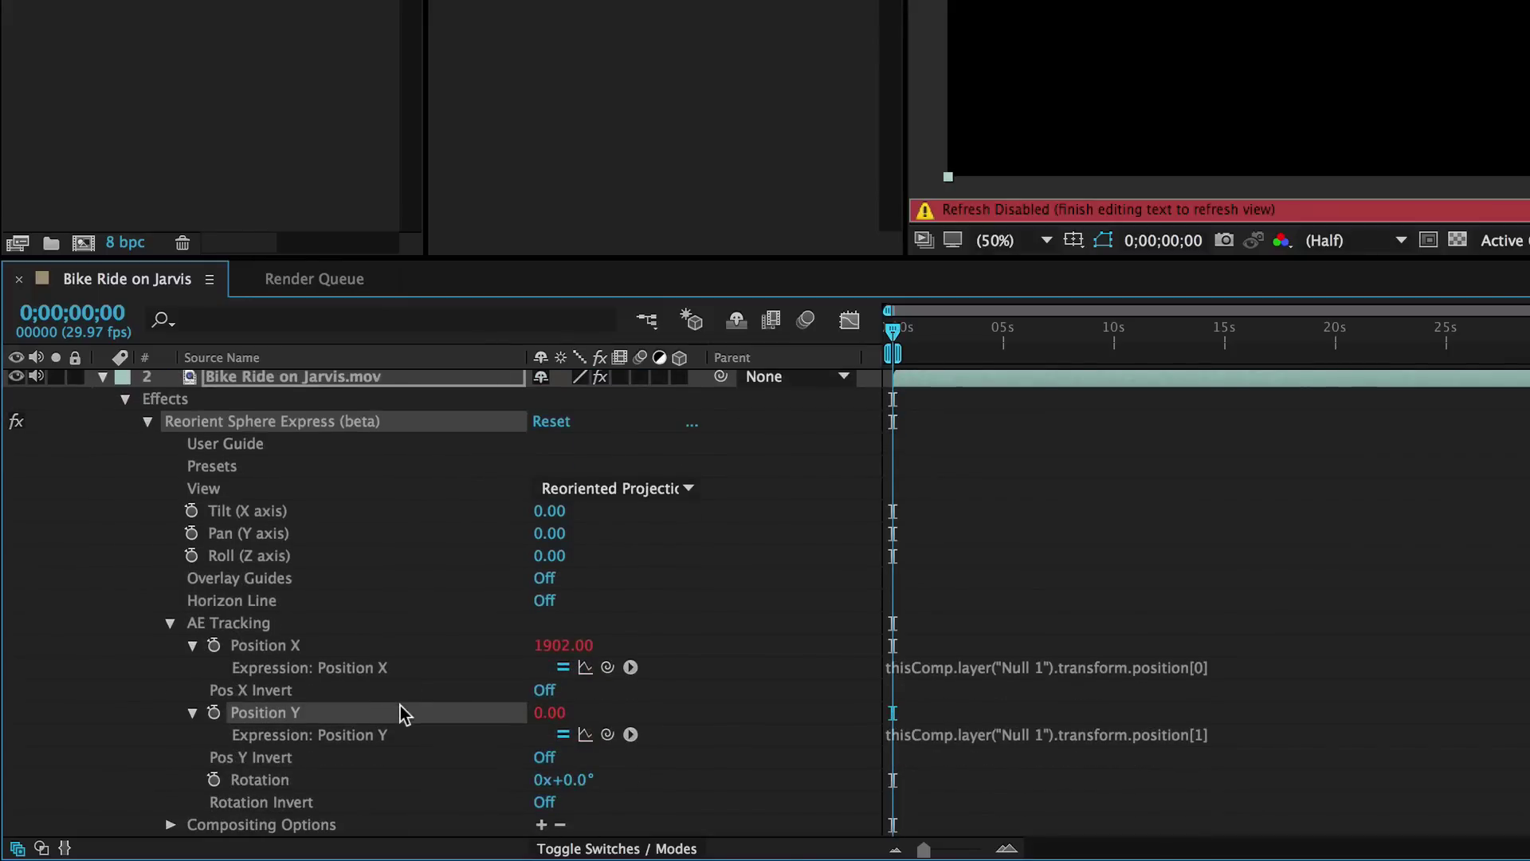
left_click(214, 779, "alt")
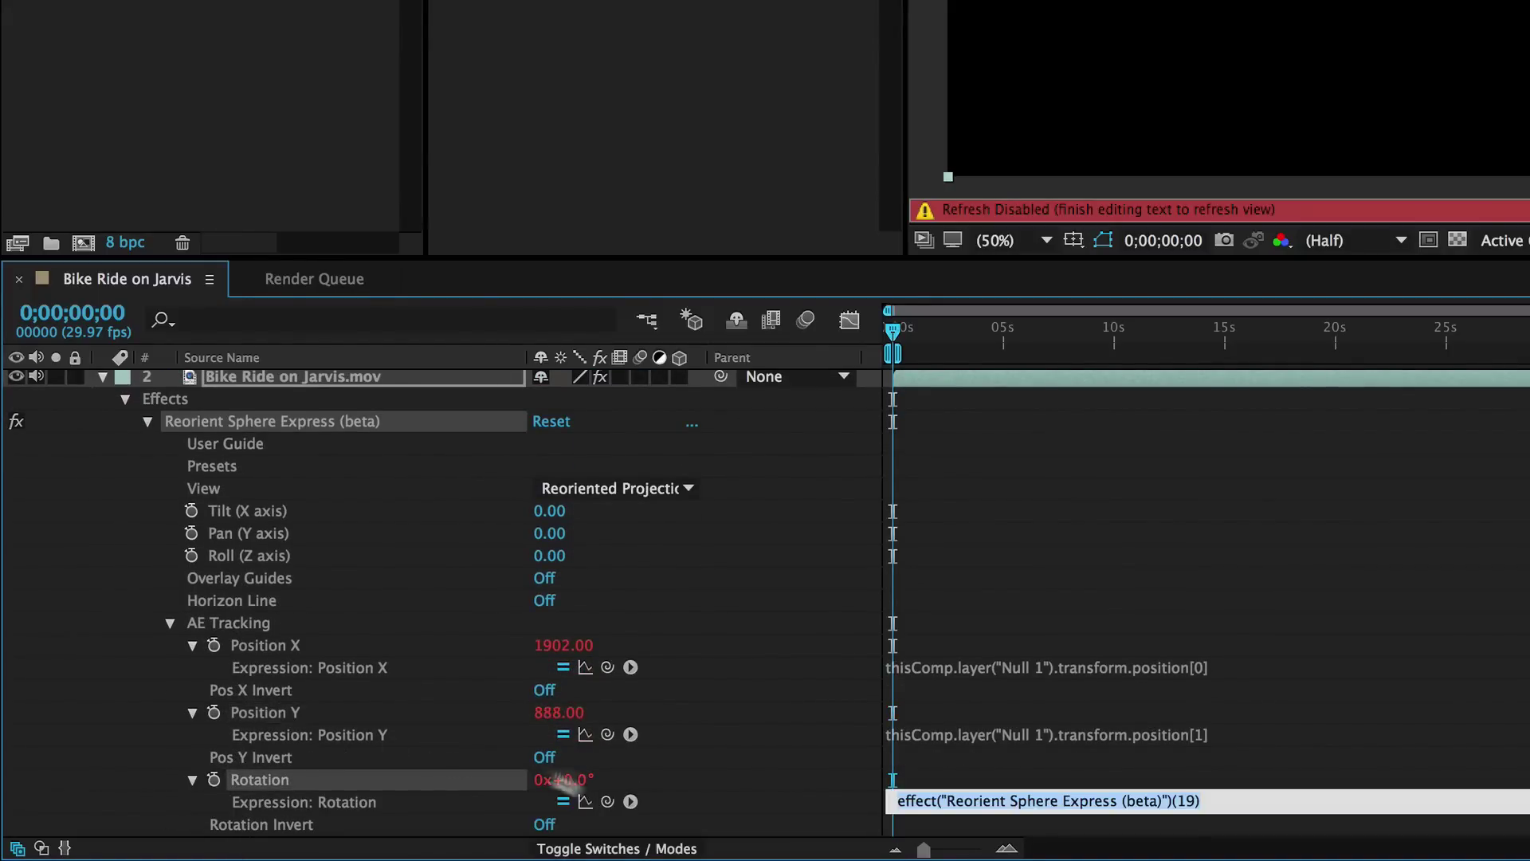
left_click_drag(607, 801, 274, 440)
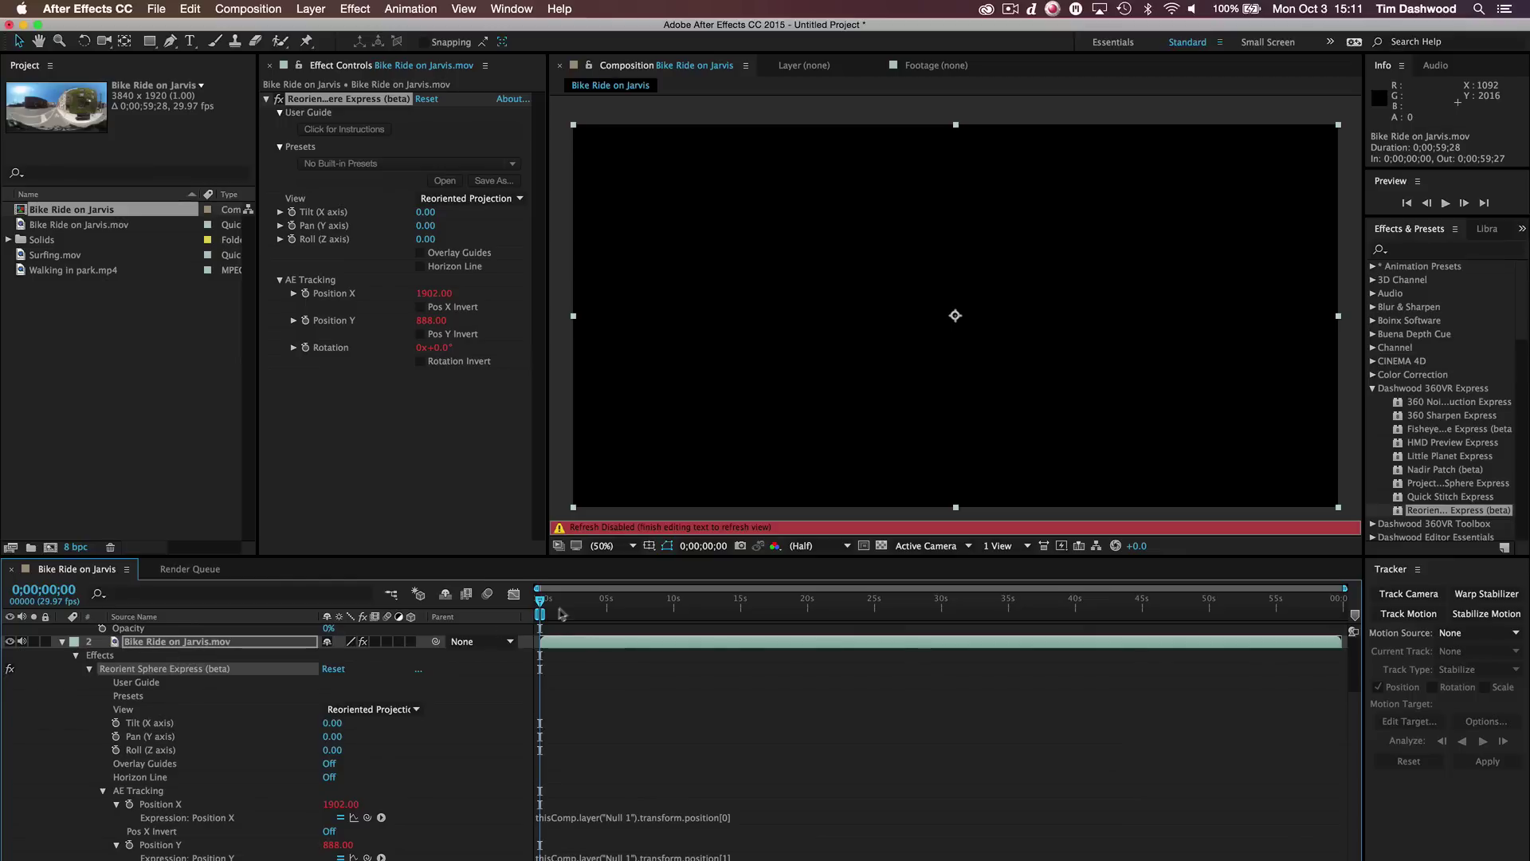
Preview the stabilized bike-ride footage, then enable the Horizon Line guide in Effect Controls.
left_click(561, 609)
scroll(557, 606, "up", 2)
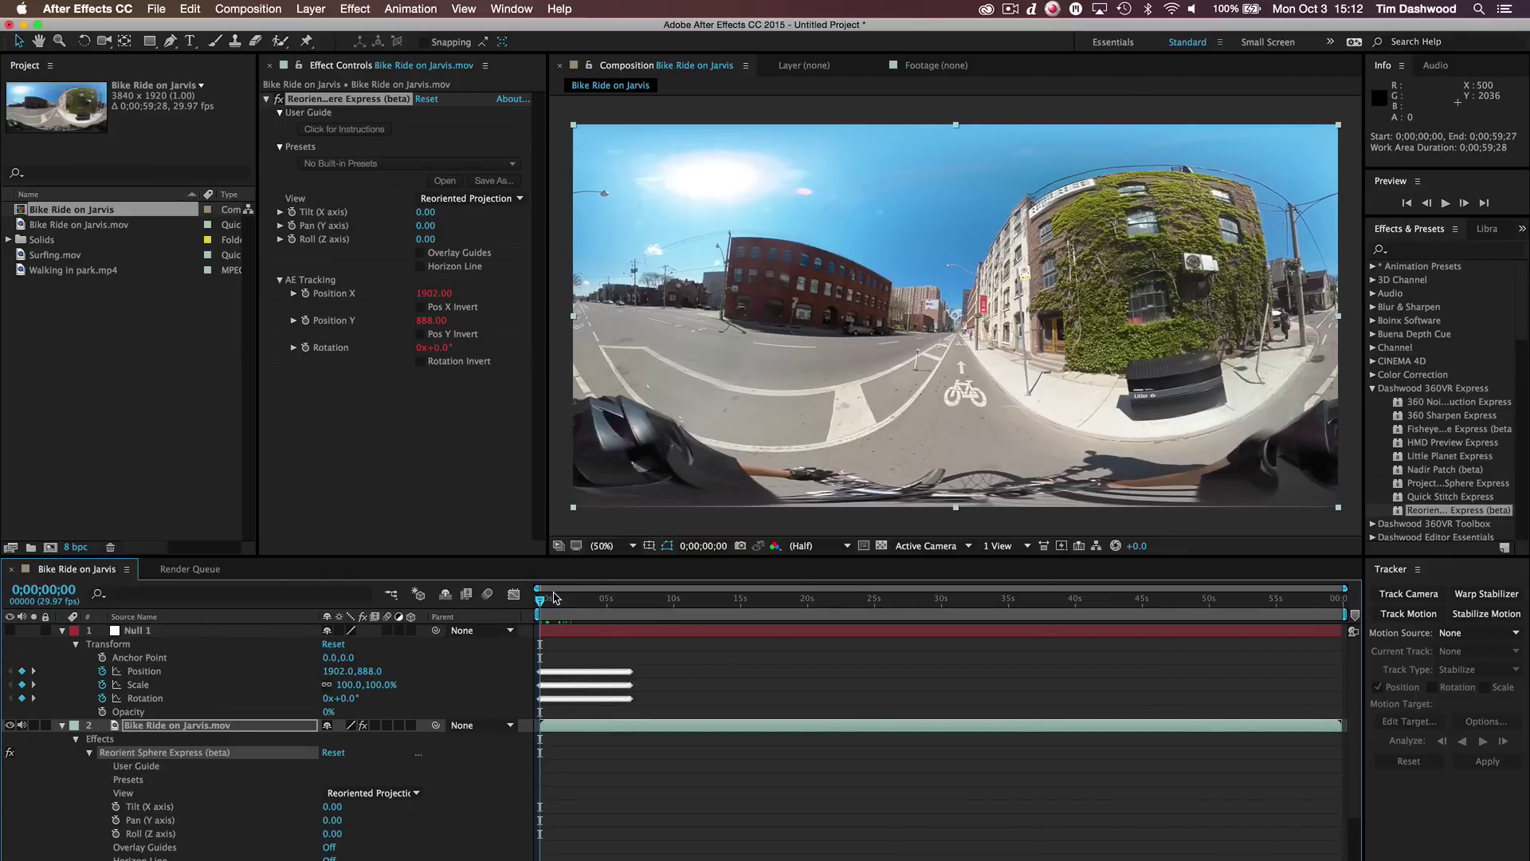
key("space")
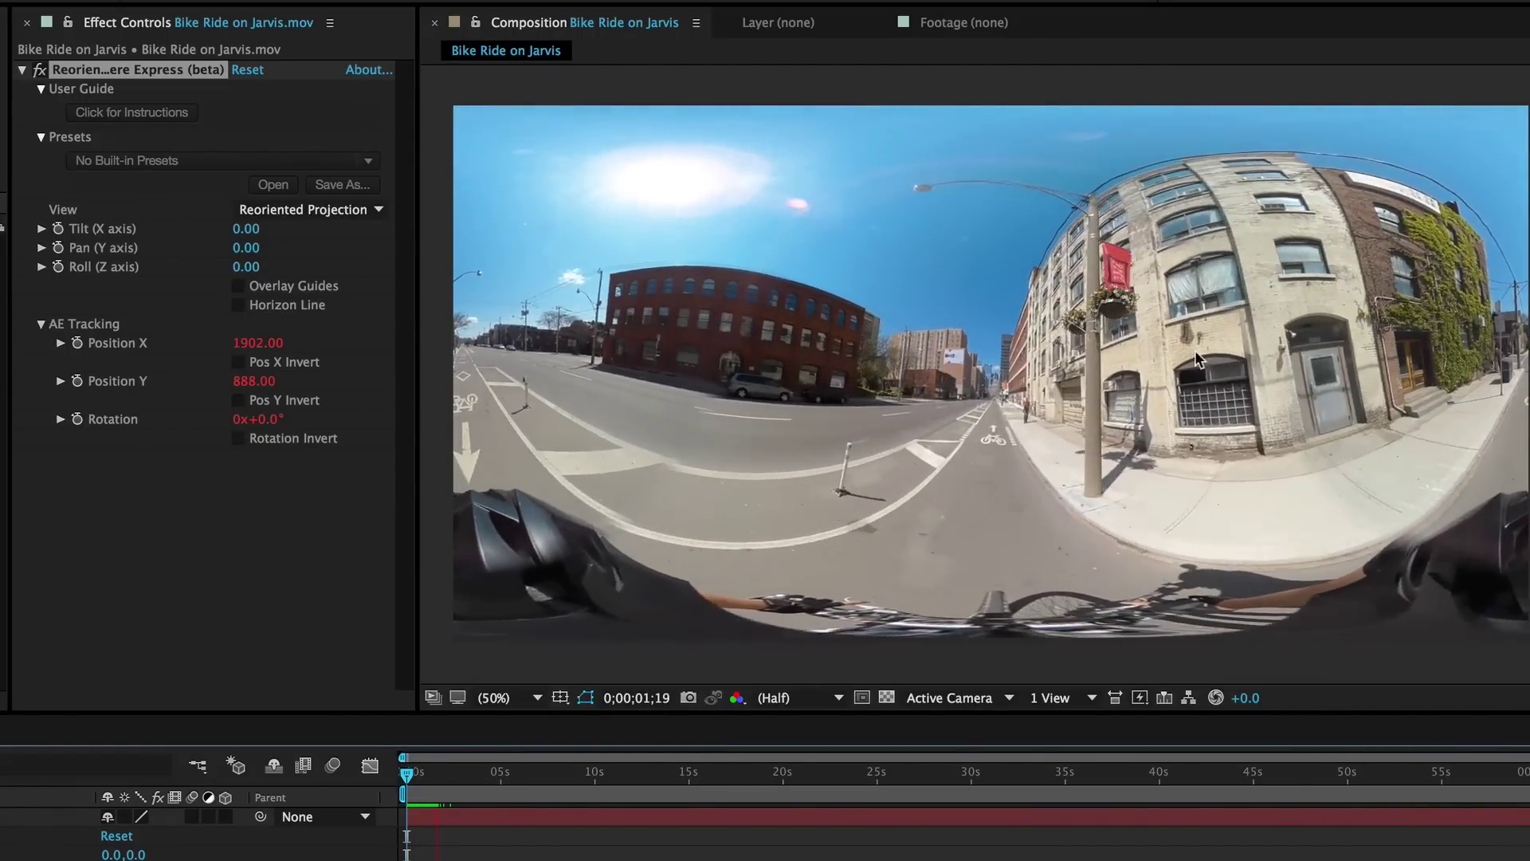
key("space")
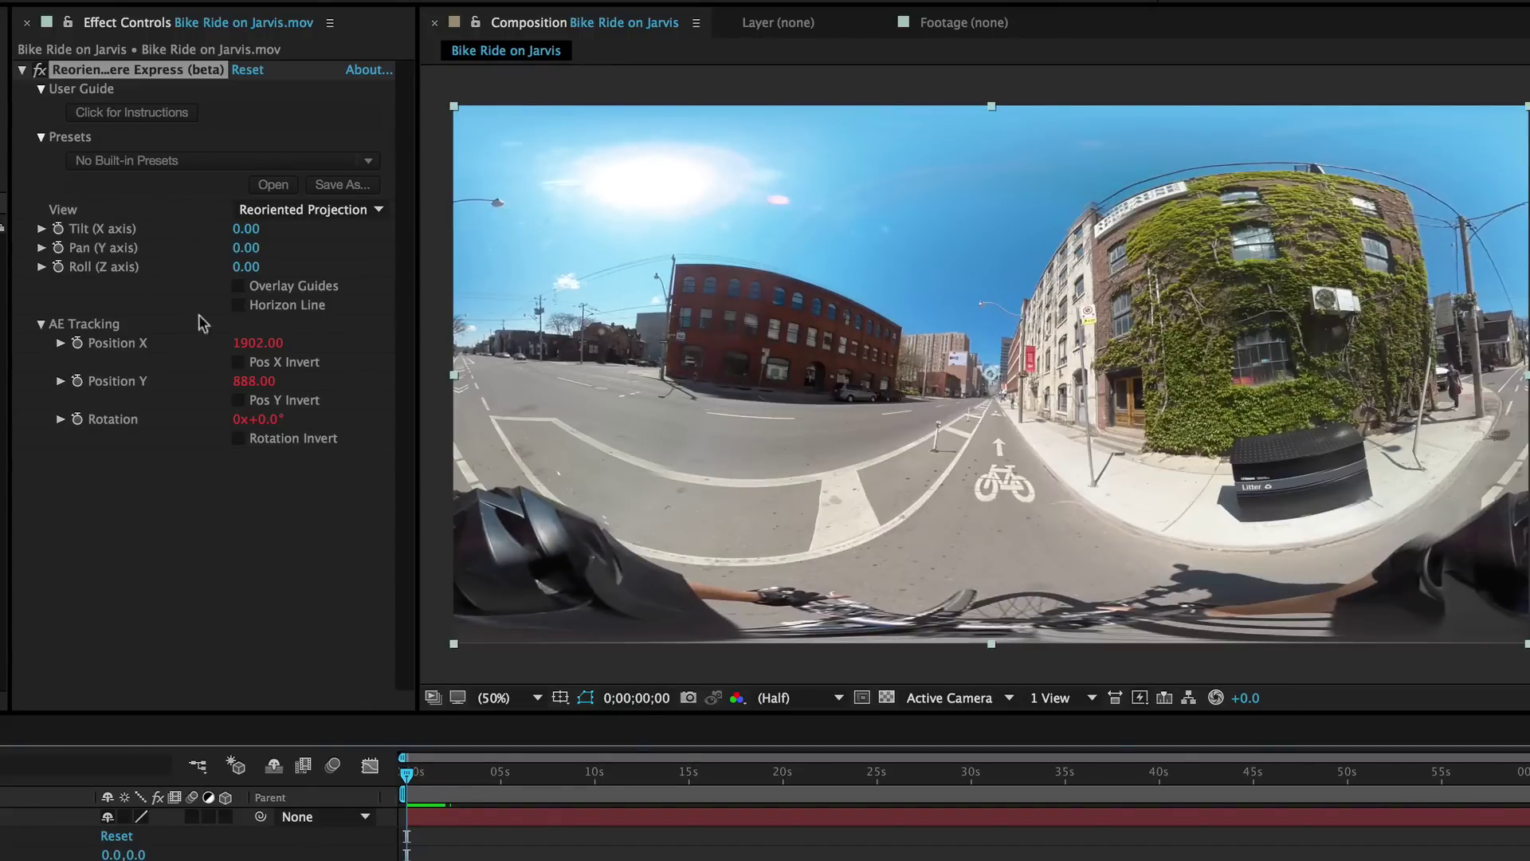
left_click(241, 306)
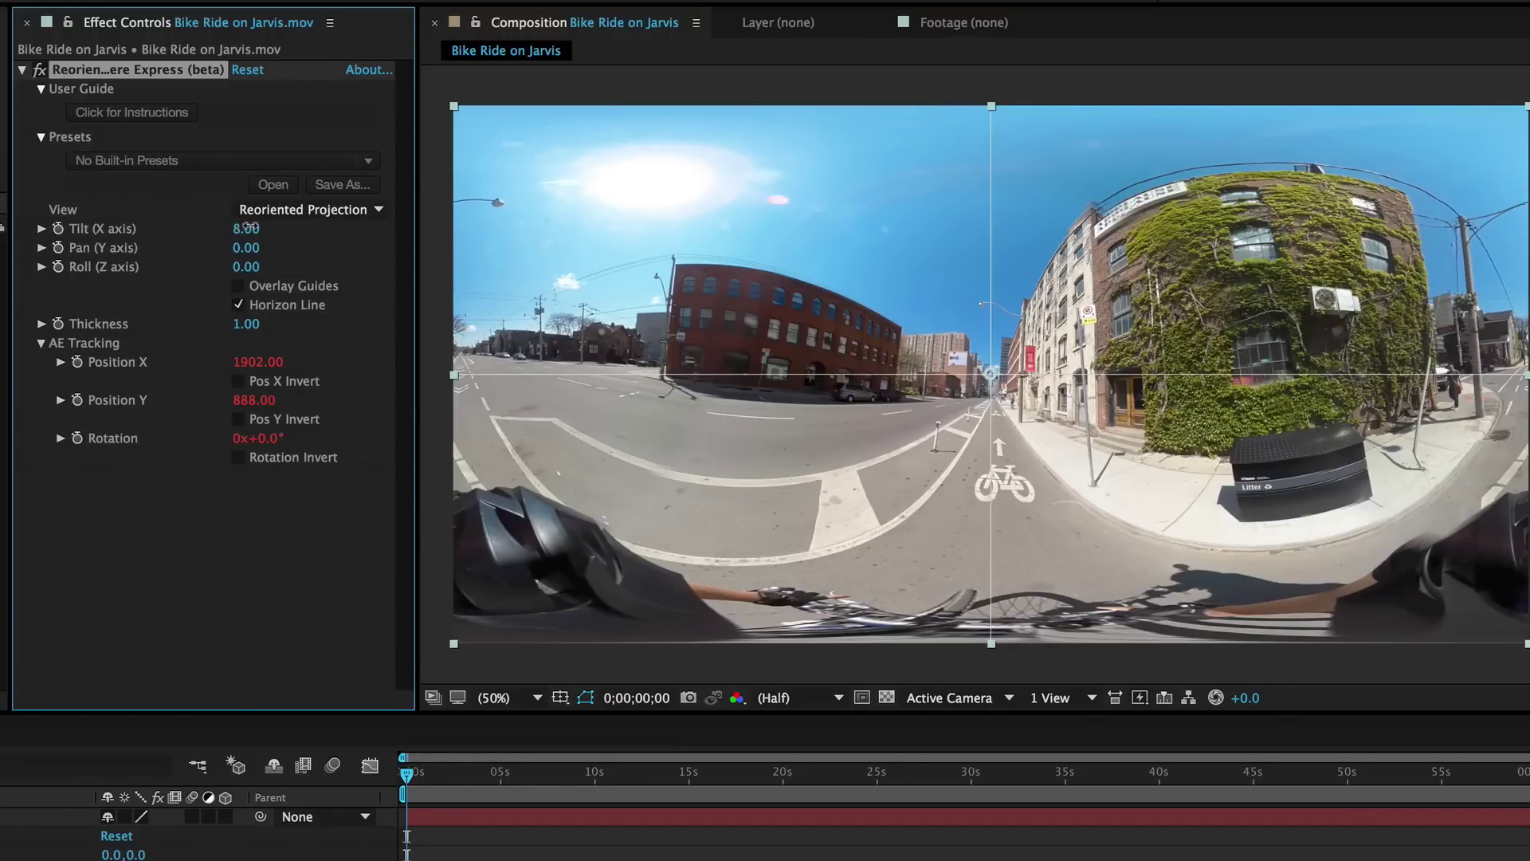
Set Tilt to -7.00, Pan 0.00 and Roll -2.00, then check later frames in playback.
left_click_drag(250, 227, 233, 227)
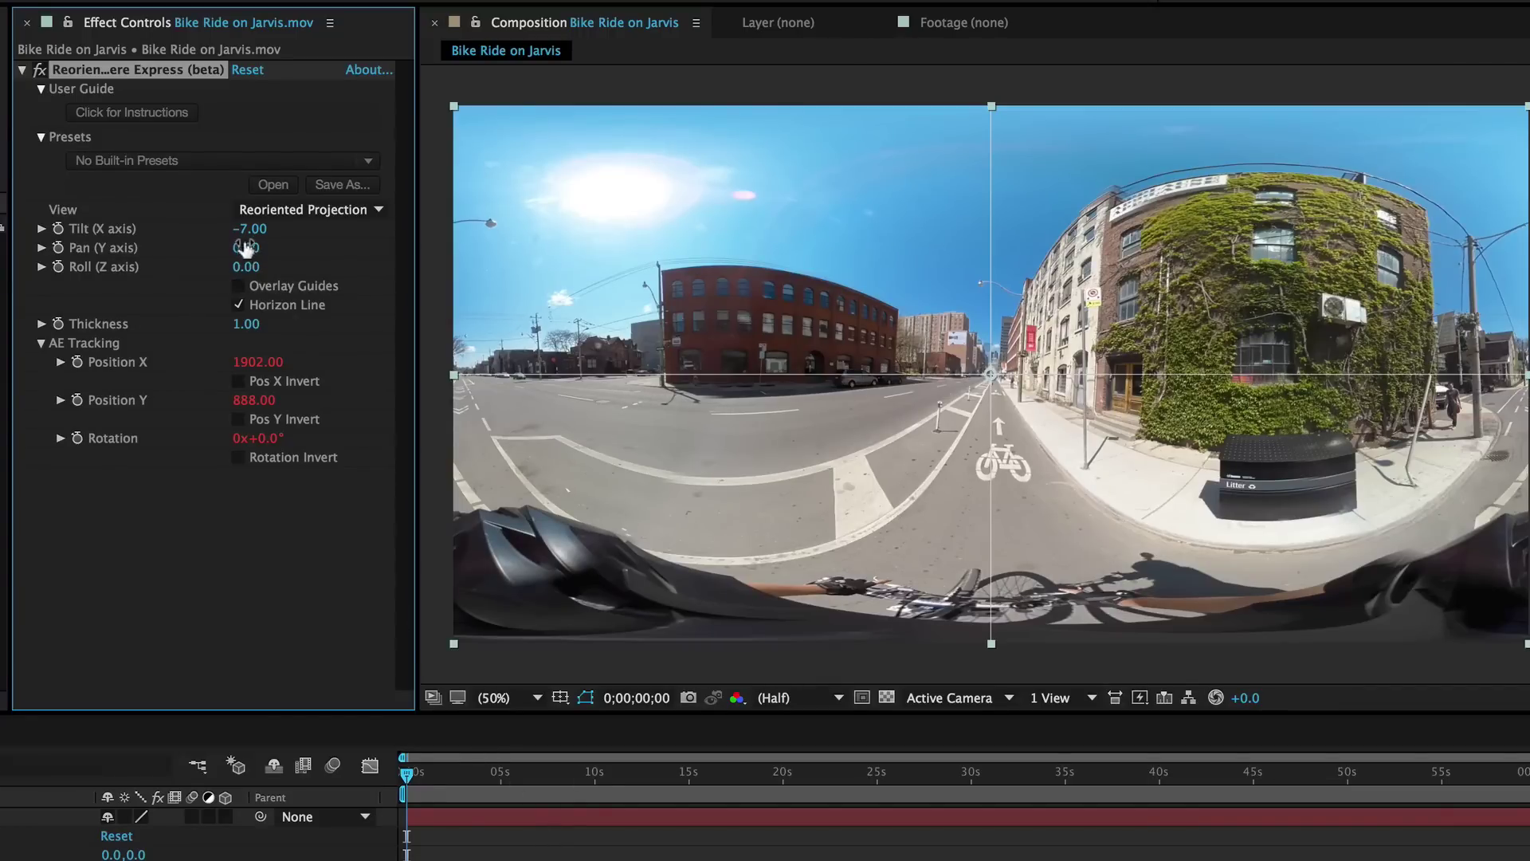
left_click_drag(246, 243, 243, 247)
left_click_drag(244, 263, 243, 270)
left_click_drag(449, 771, 399, 775)
key("space")
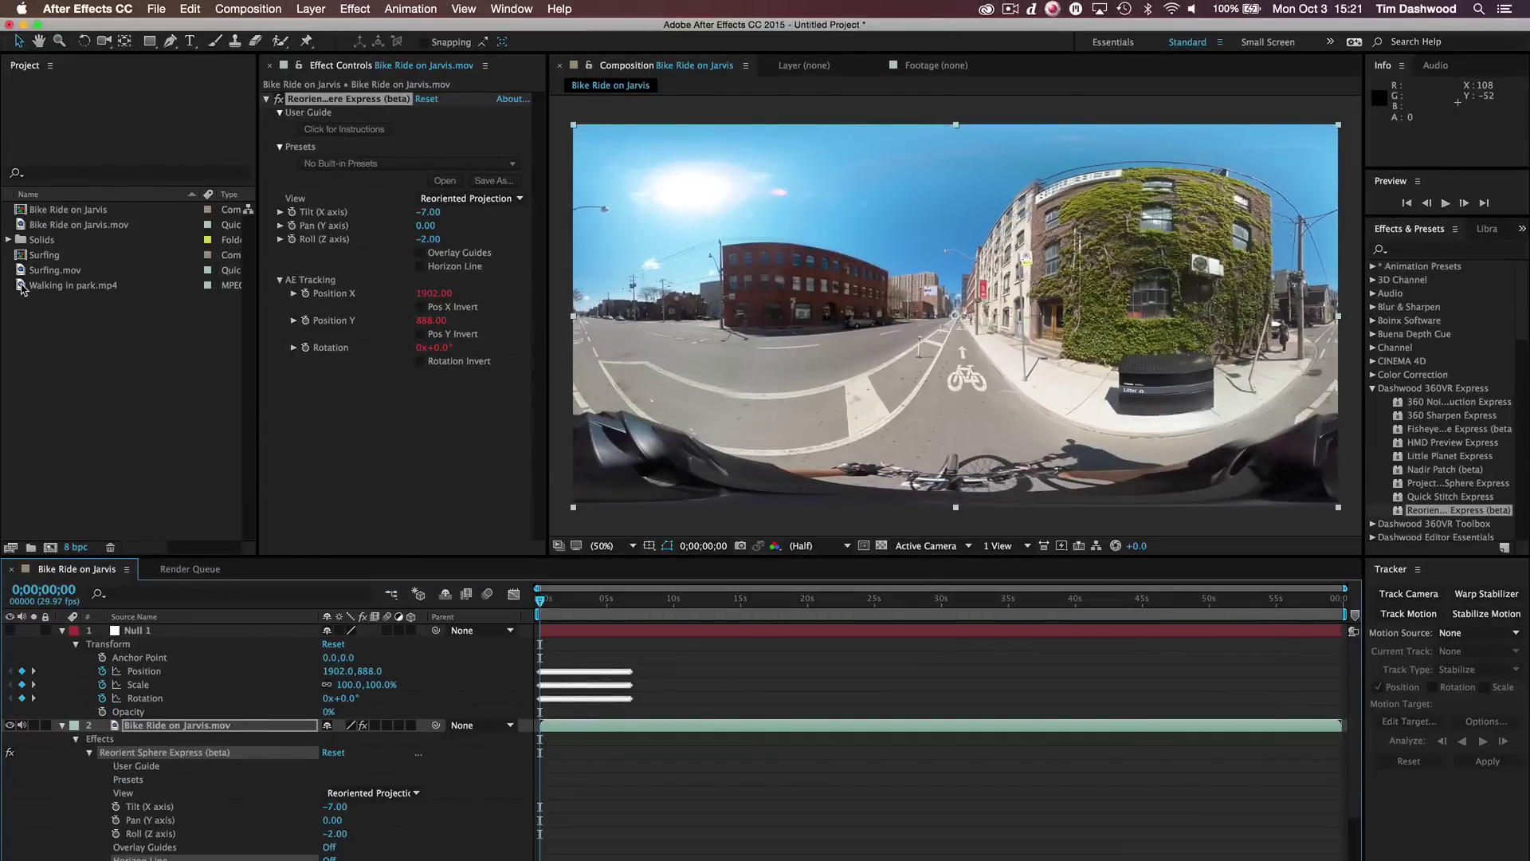
Create a composition from Walking in park.mp4 and preview its opening seconds.
left_click_drag(22, 289, 49, 547)
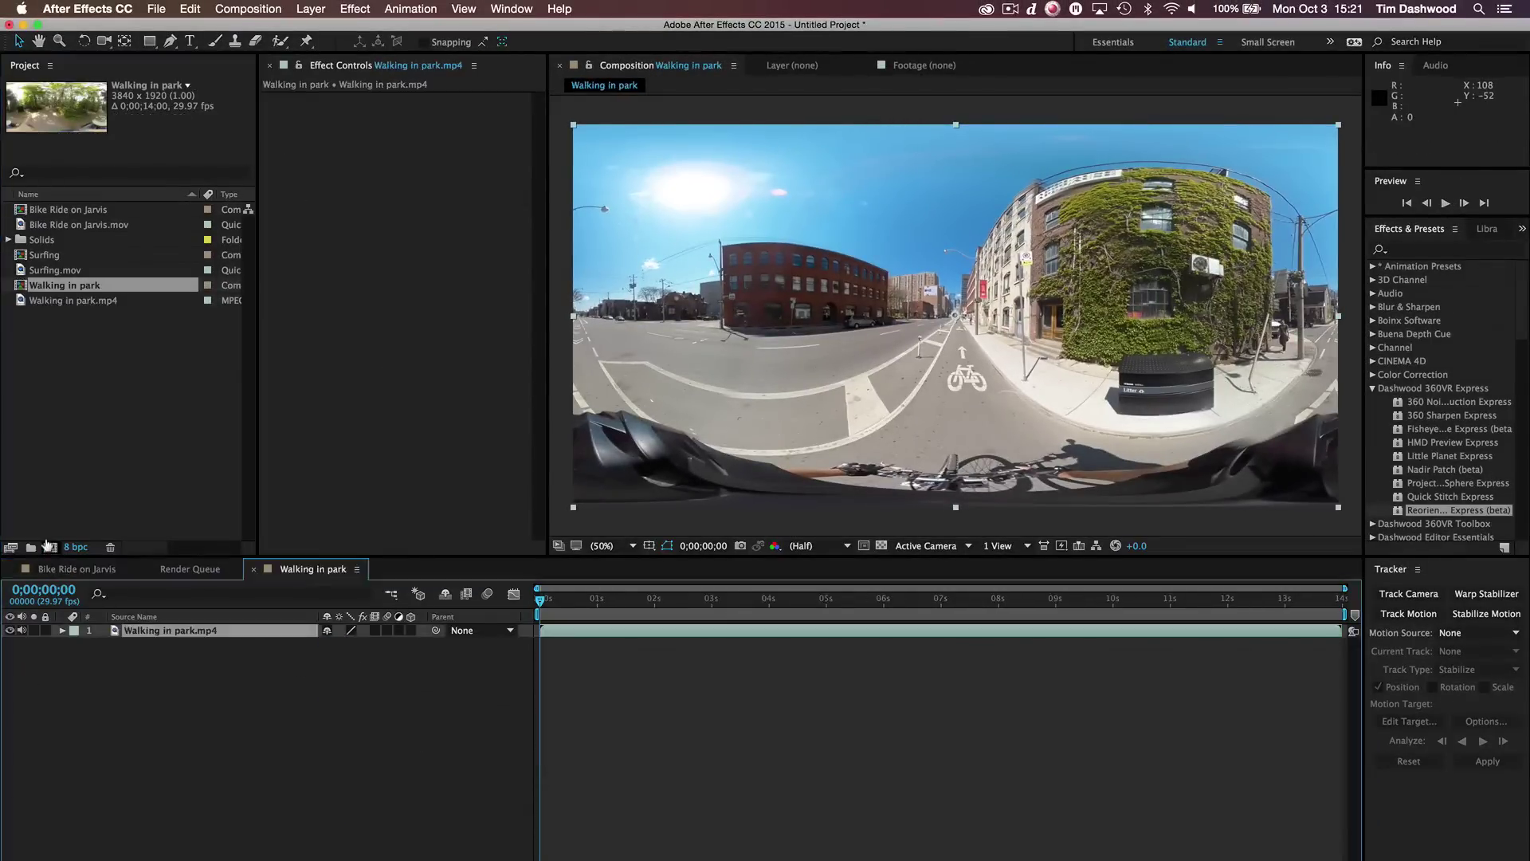
left_click(569, 600)
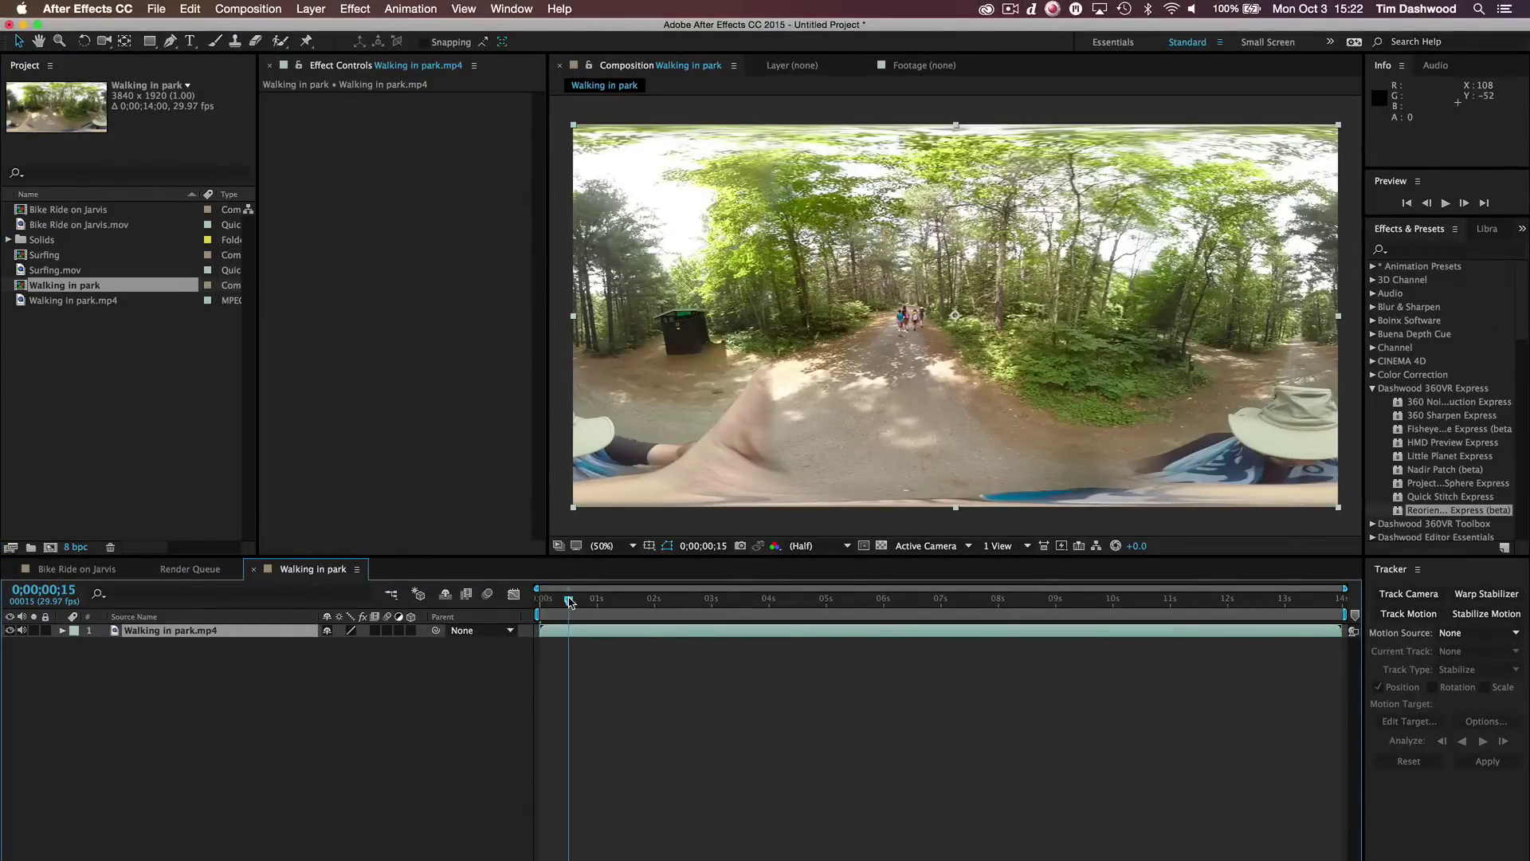
left_click_drag(568, 599, 537, 596)
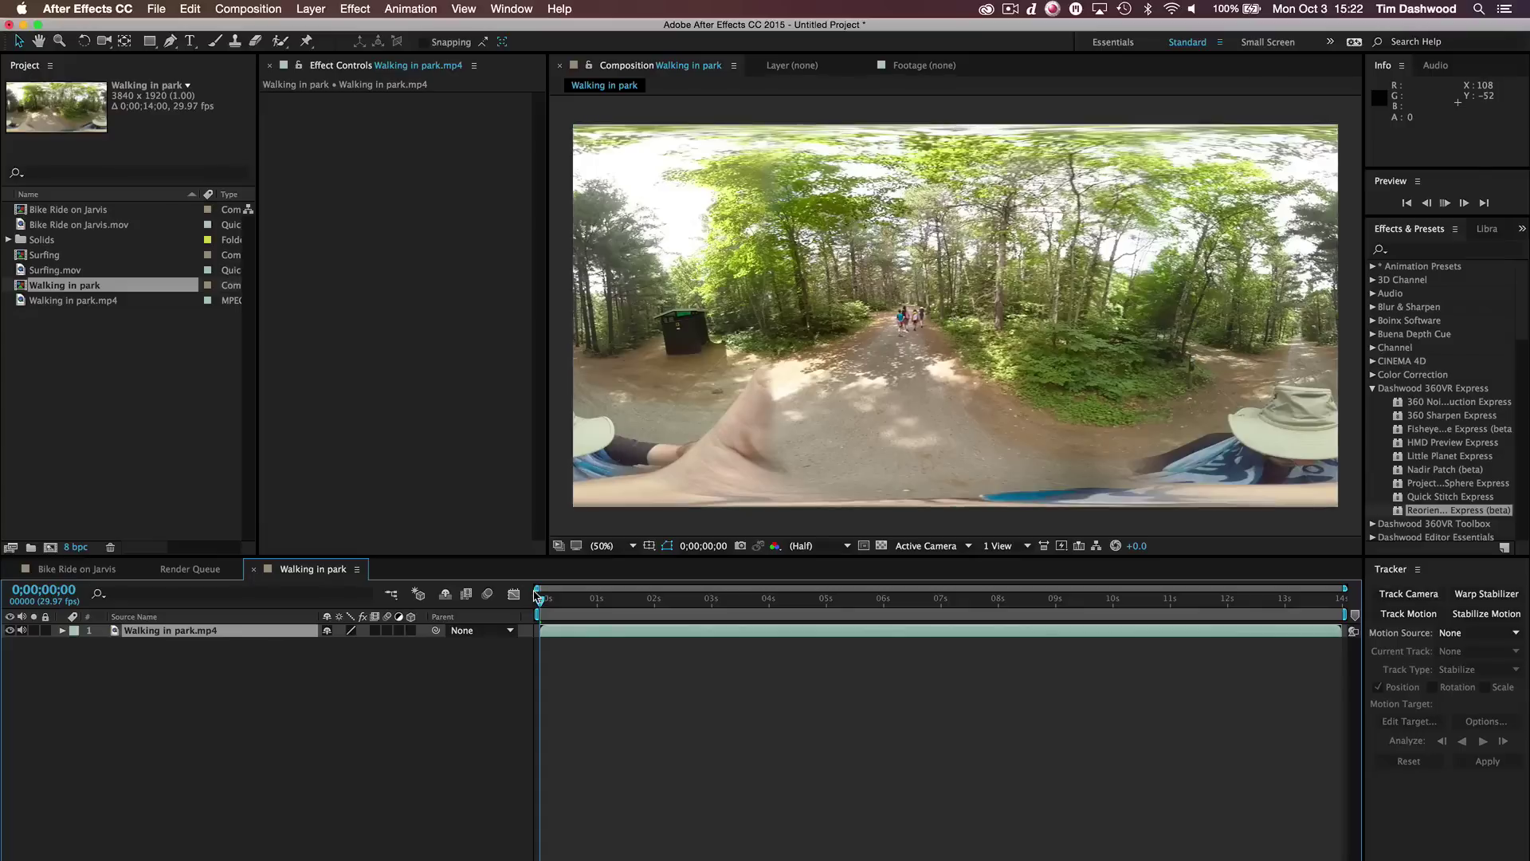
key("space")
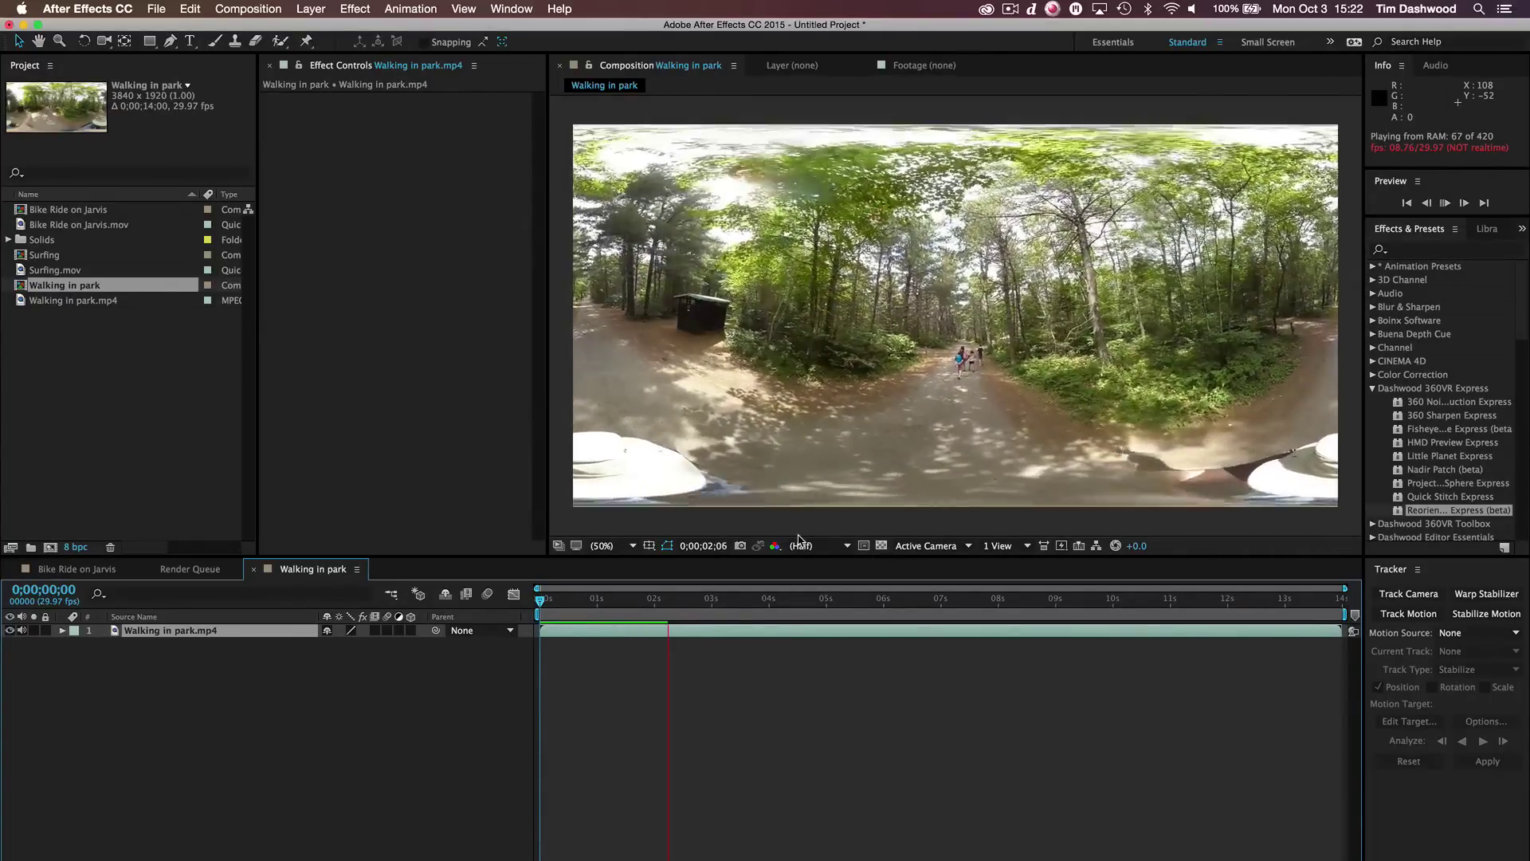
key("space")
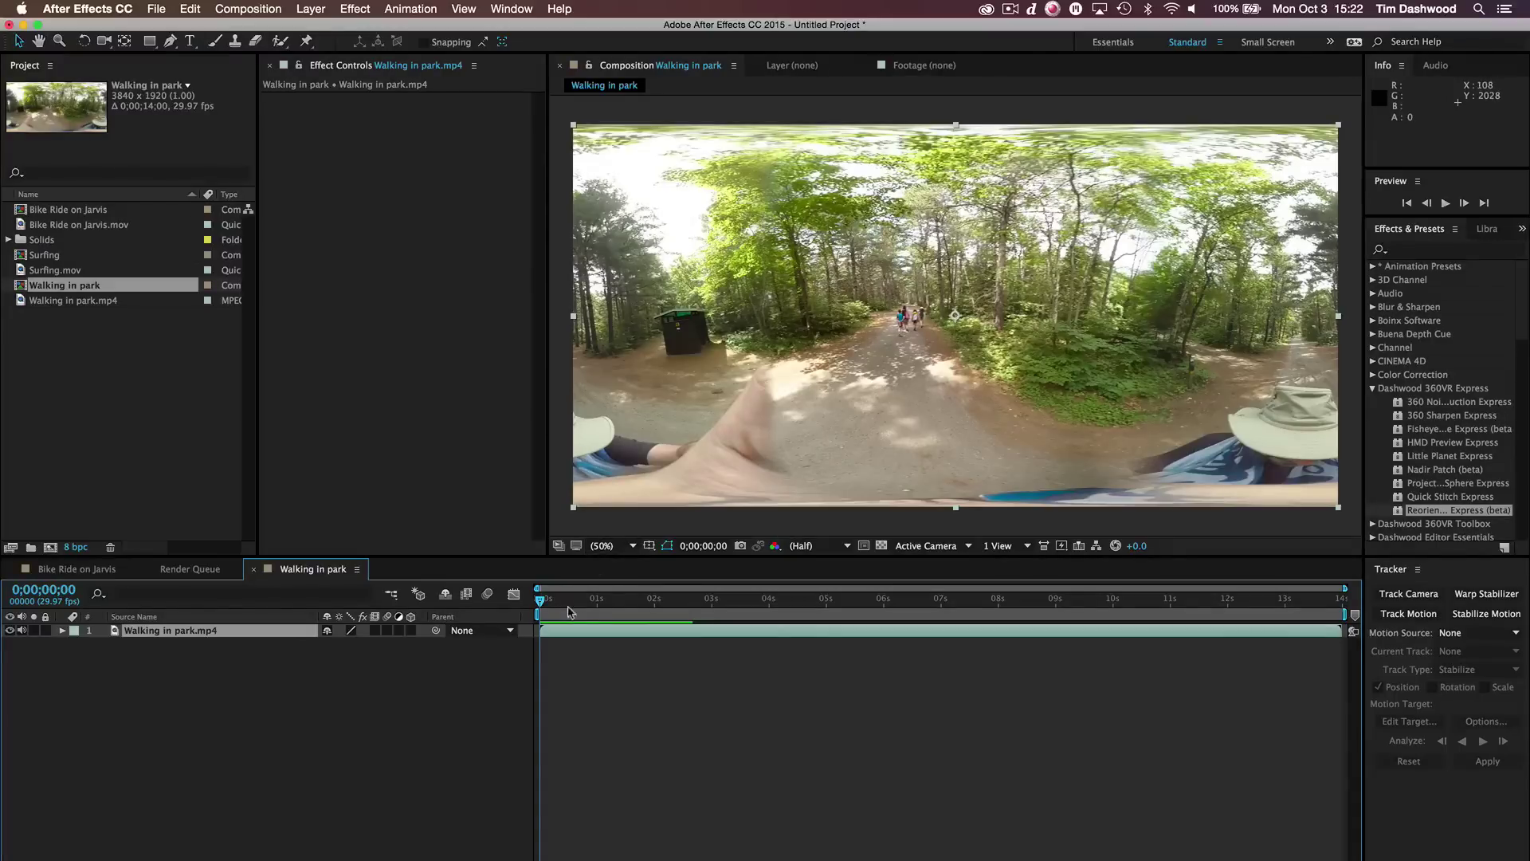
Magnify the viewer to 400% and pan to center the walking children.
left_click(618, 547)
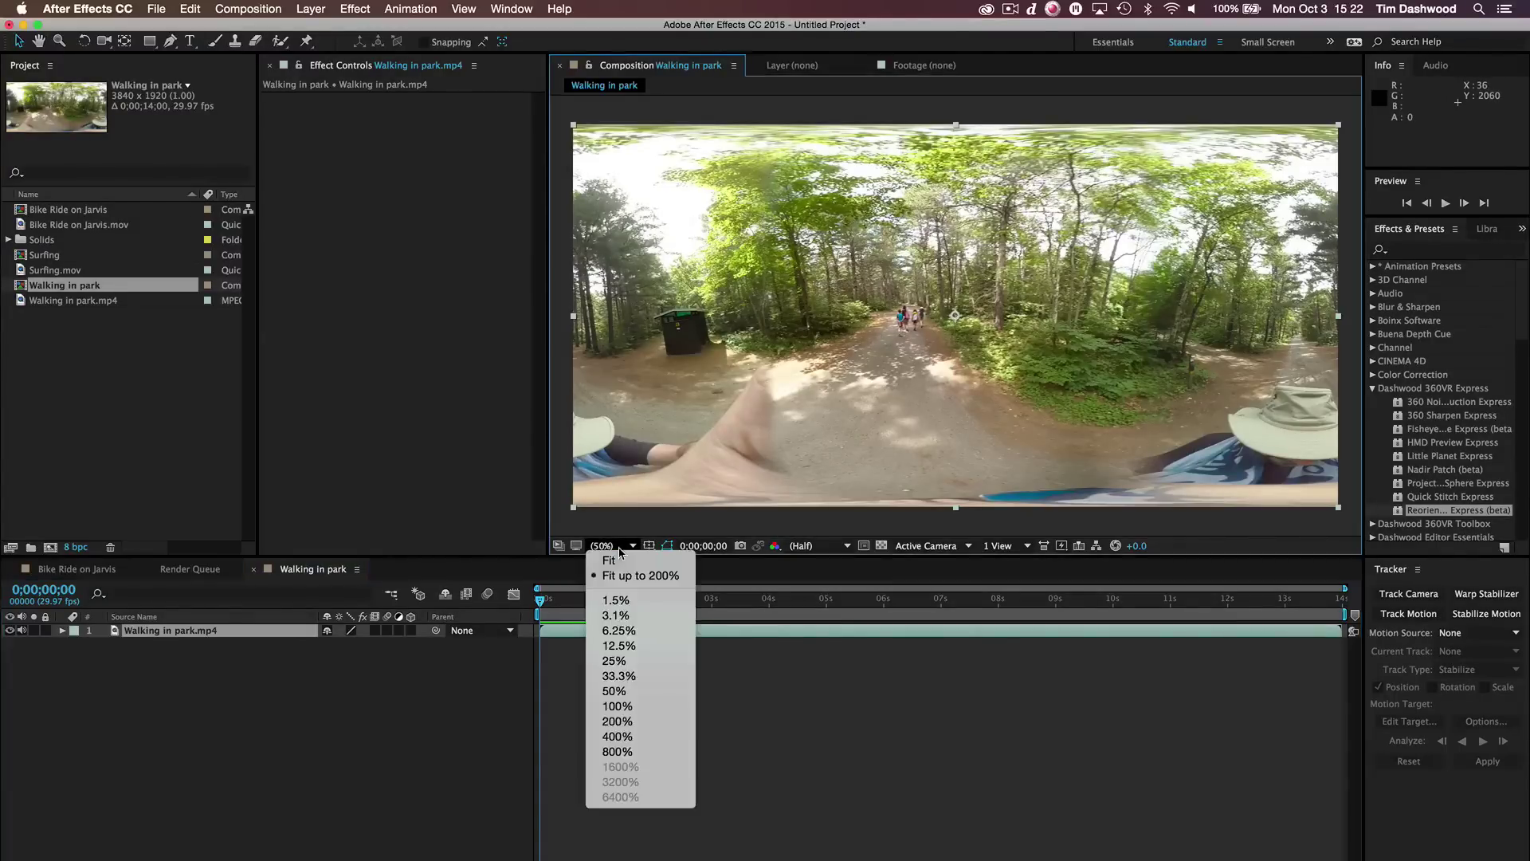
left_click(618, 736)
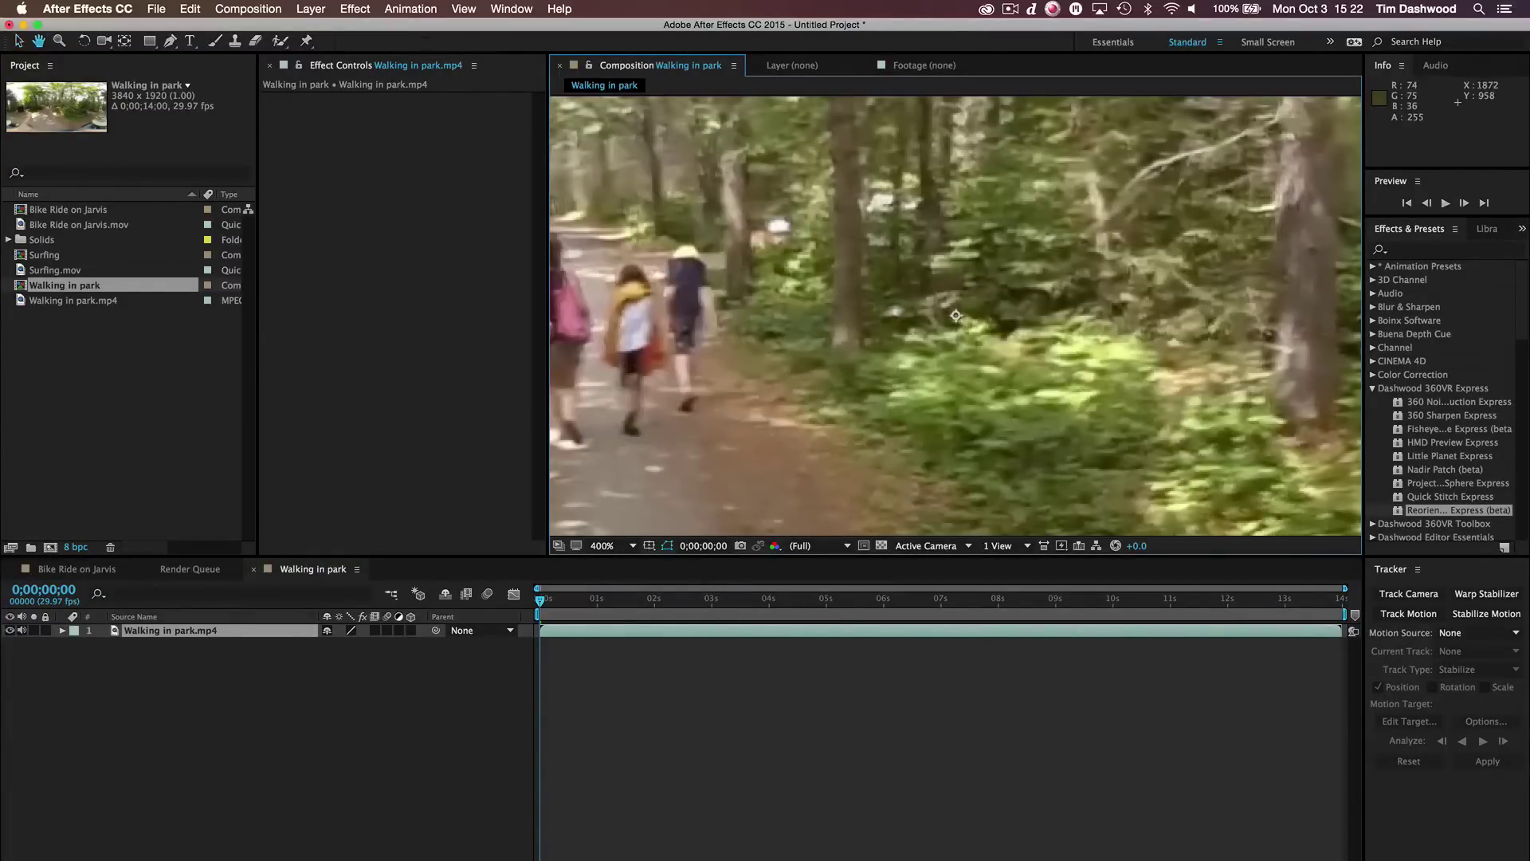
left_click_drag(837, 287, 894, 319)
left_click_drag(1046, 326, 1314, 456)
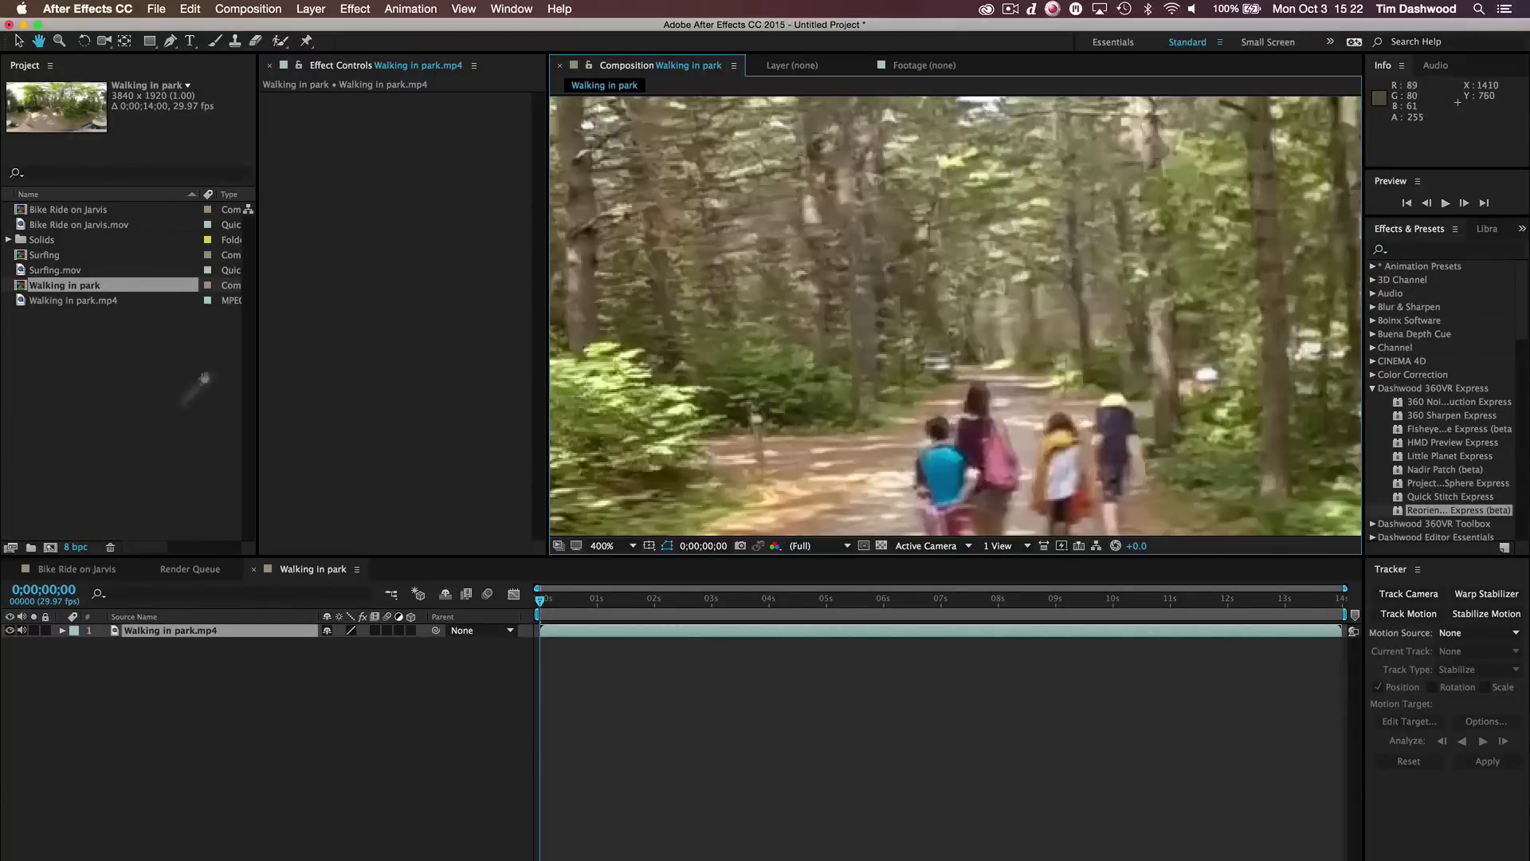
left_click(20, 42)
Send the Walking in park.mp4 layer to mocha as project Walking in park.mocha and maximize mocha.
left_click(116, 632)
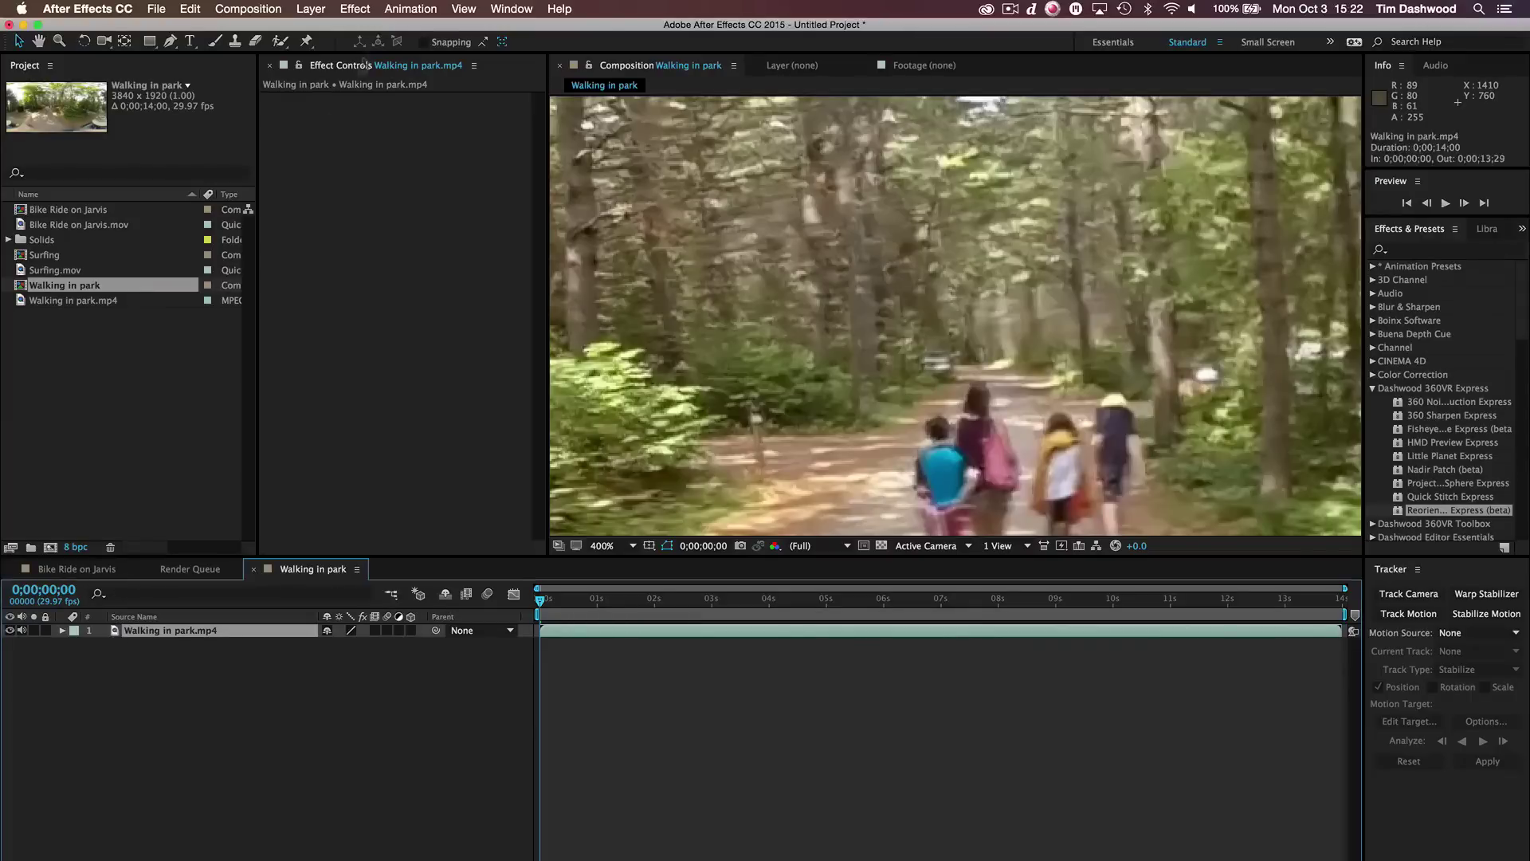
left_click(406, 8)
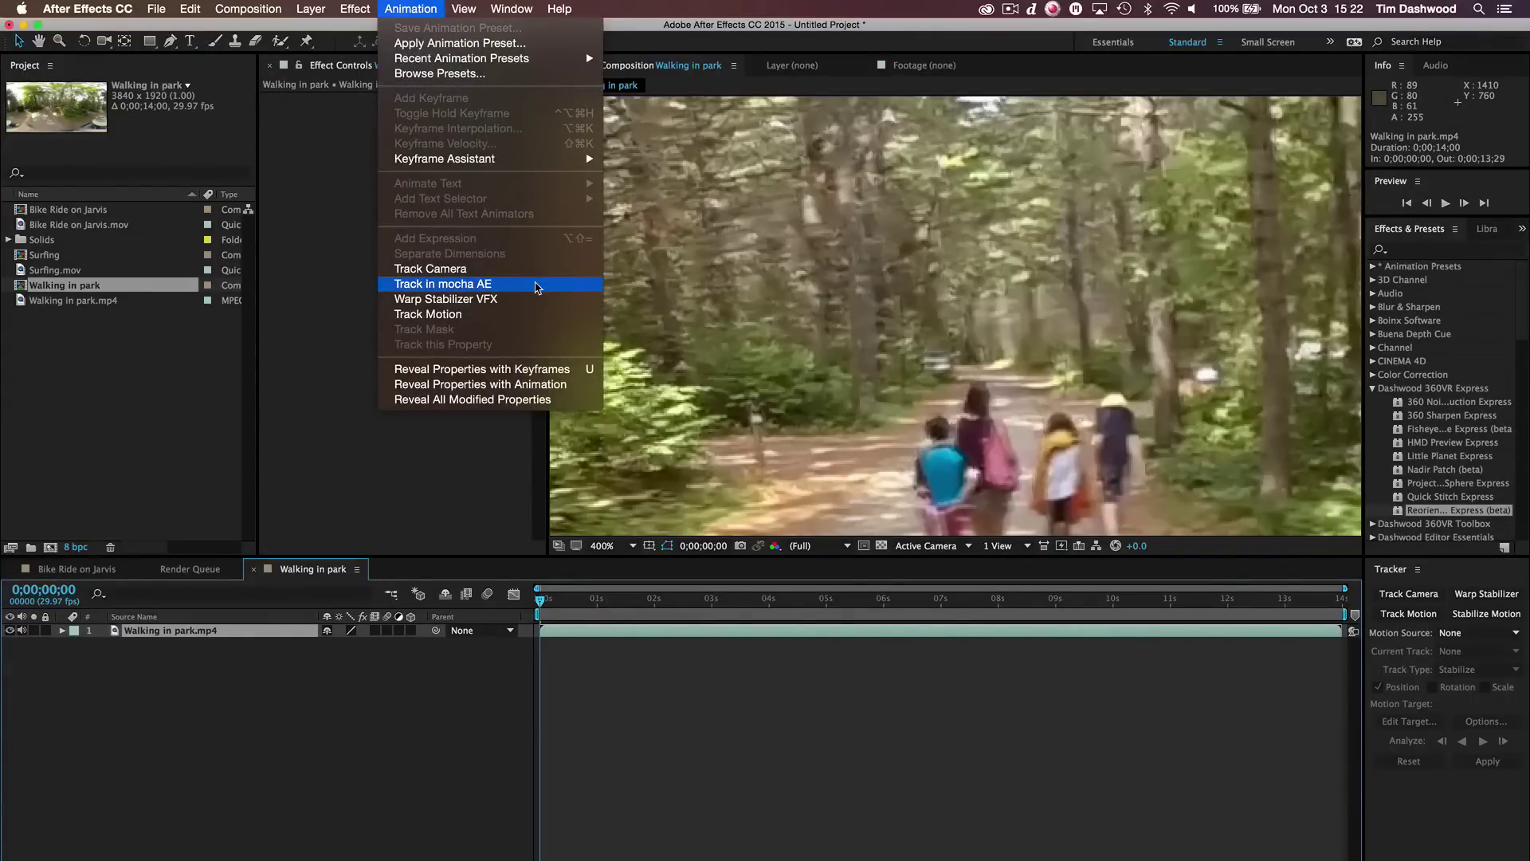
left_click(537, 289)
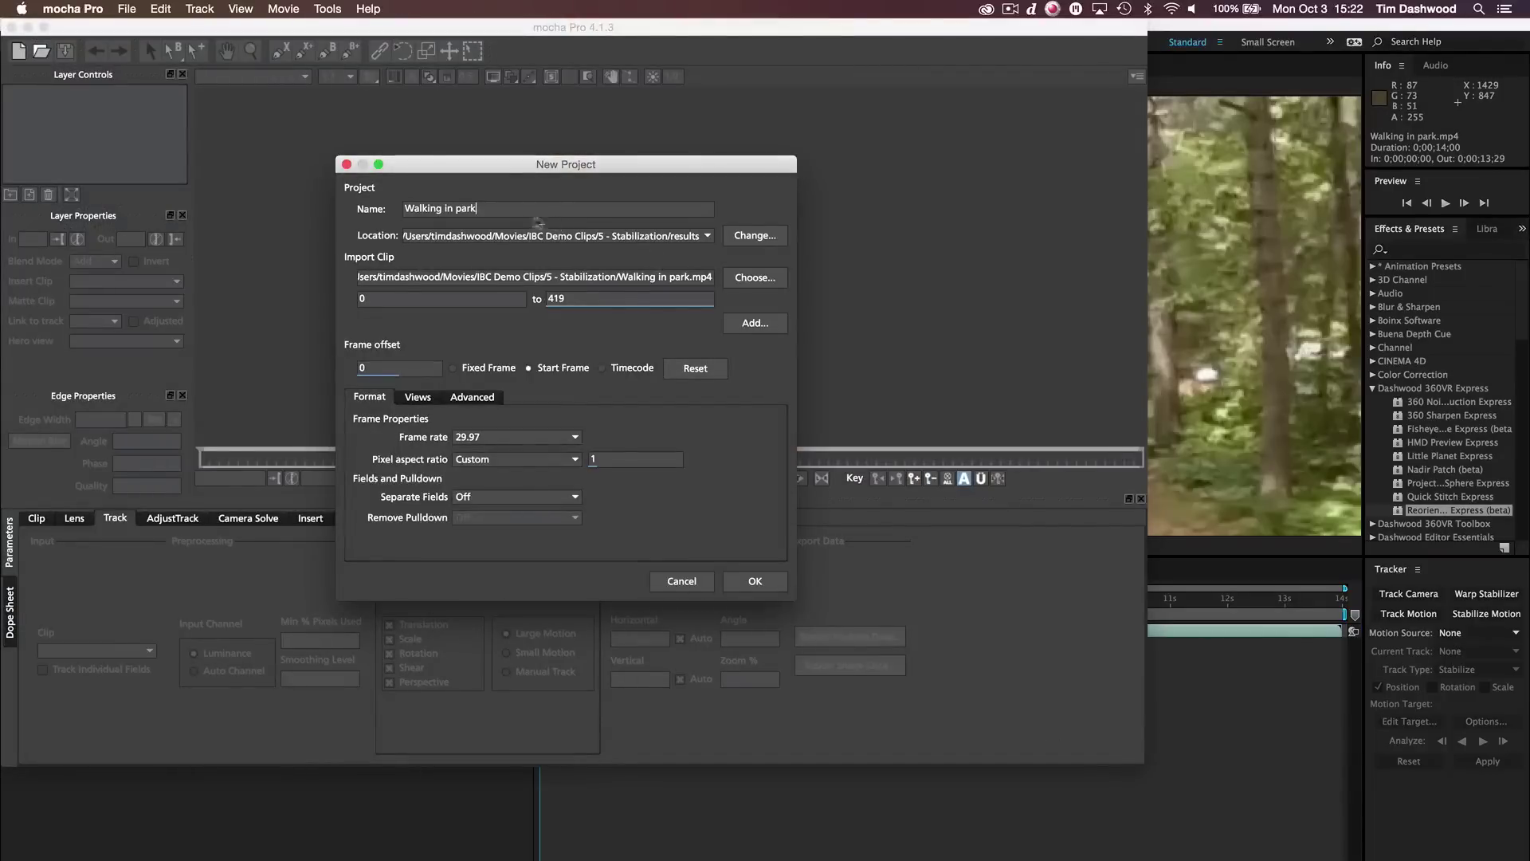
left_click(563, 209)
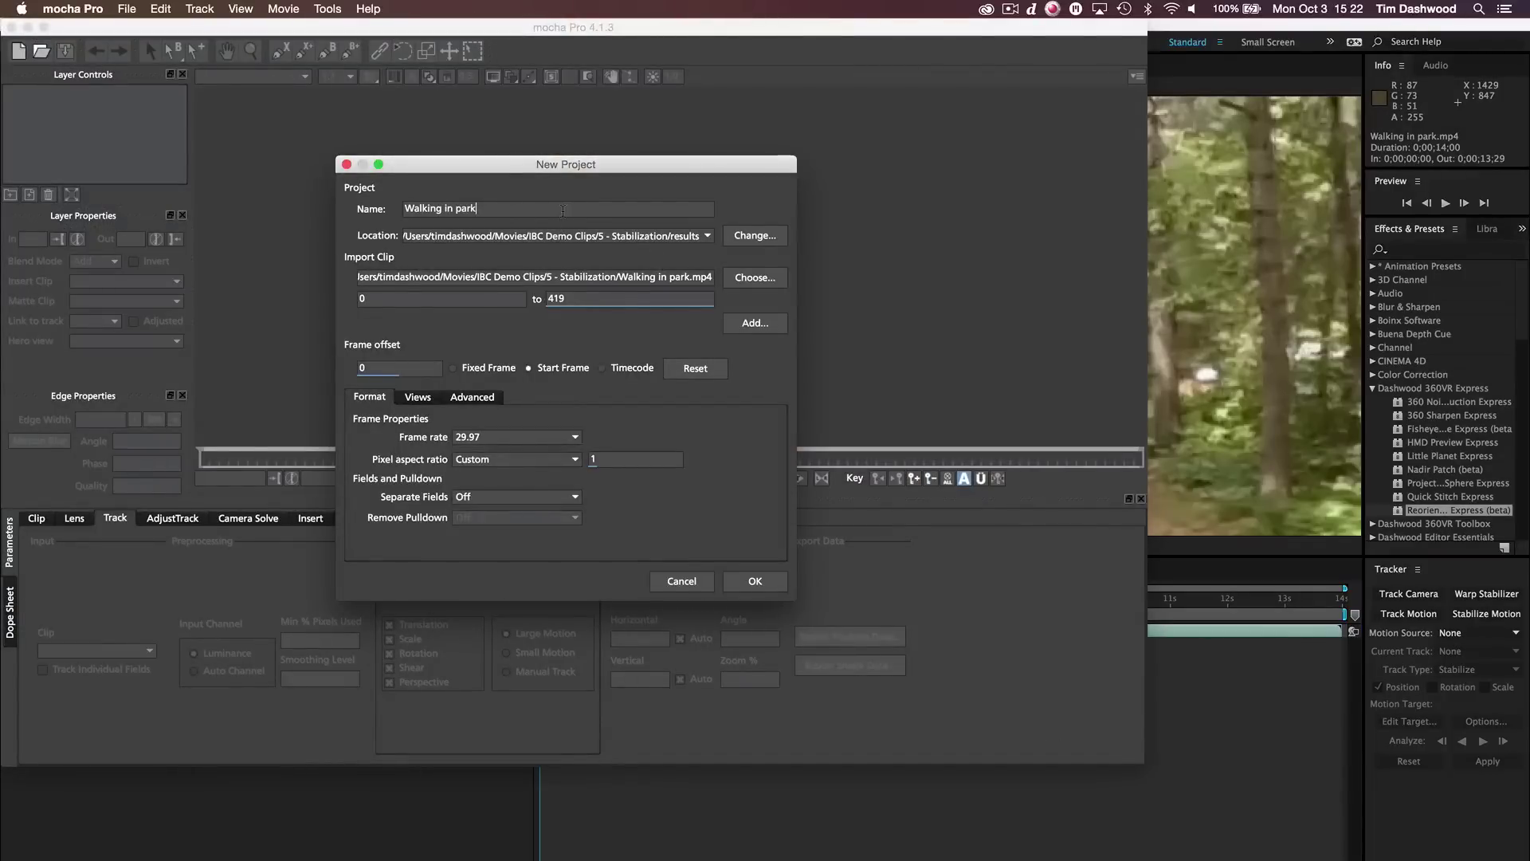
left_click(769, 583)
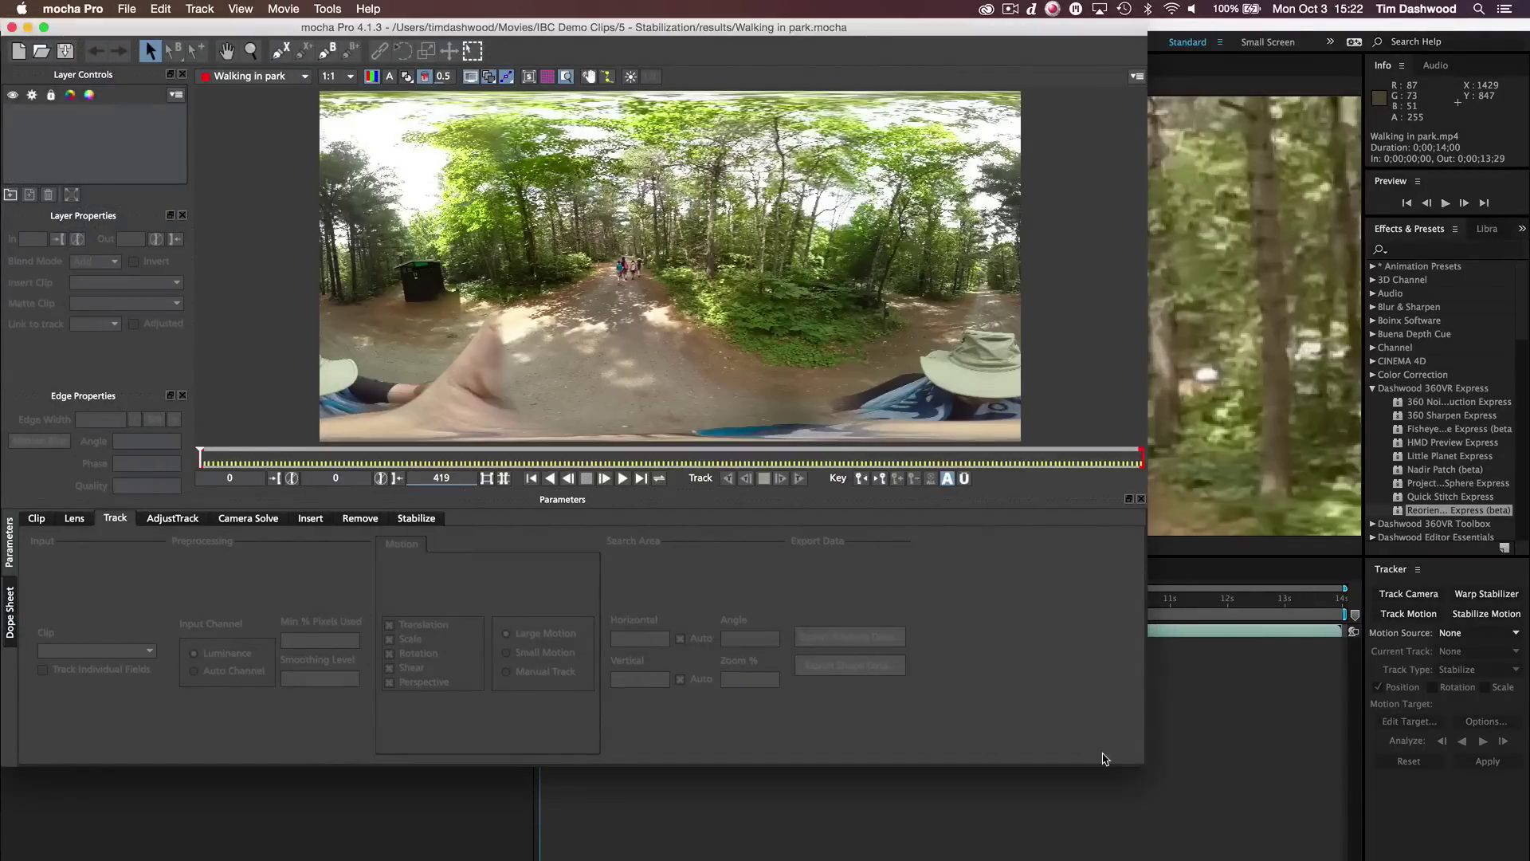
left_click_drag(1141, 763, 1529, 859)
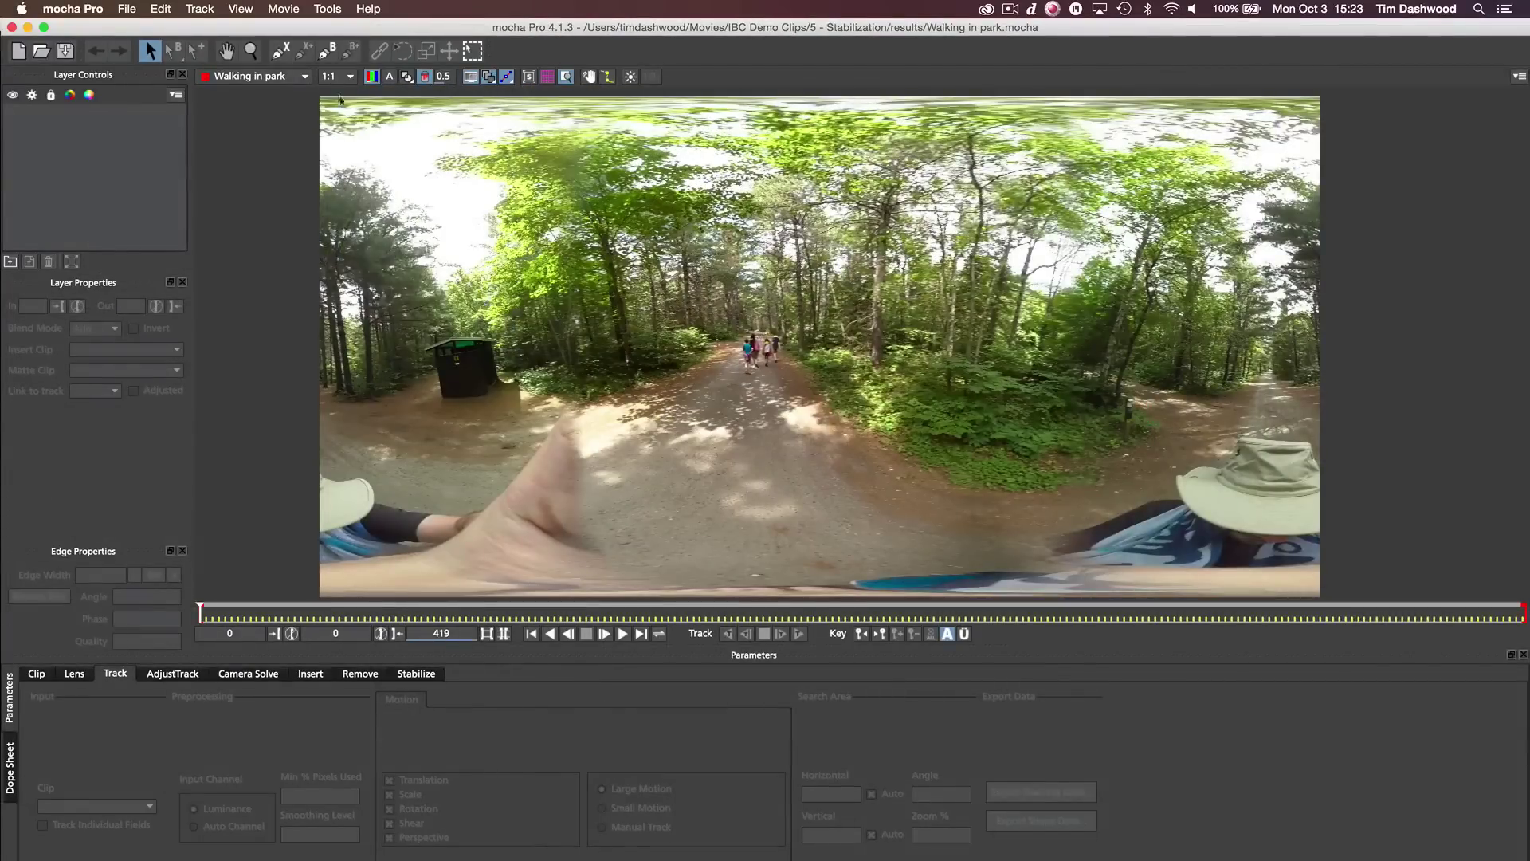
Zoom in on the children and place the first X-spline point on the path ahead.
left_click(250, 50)
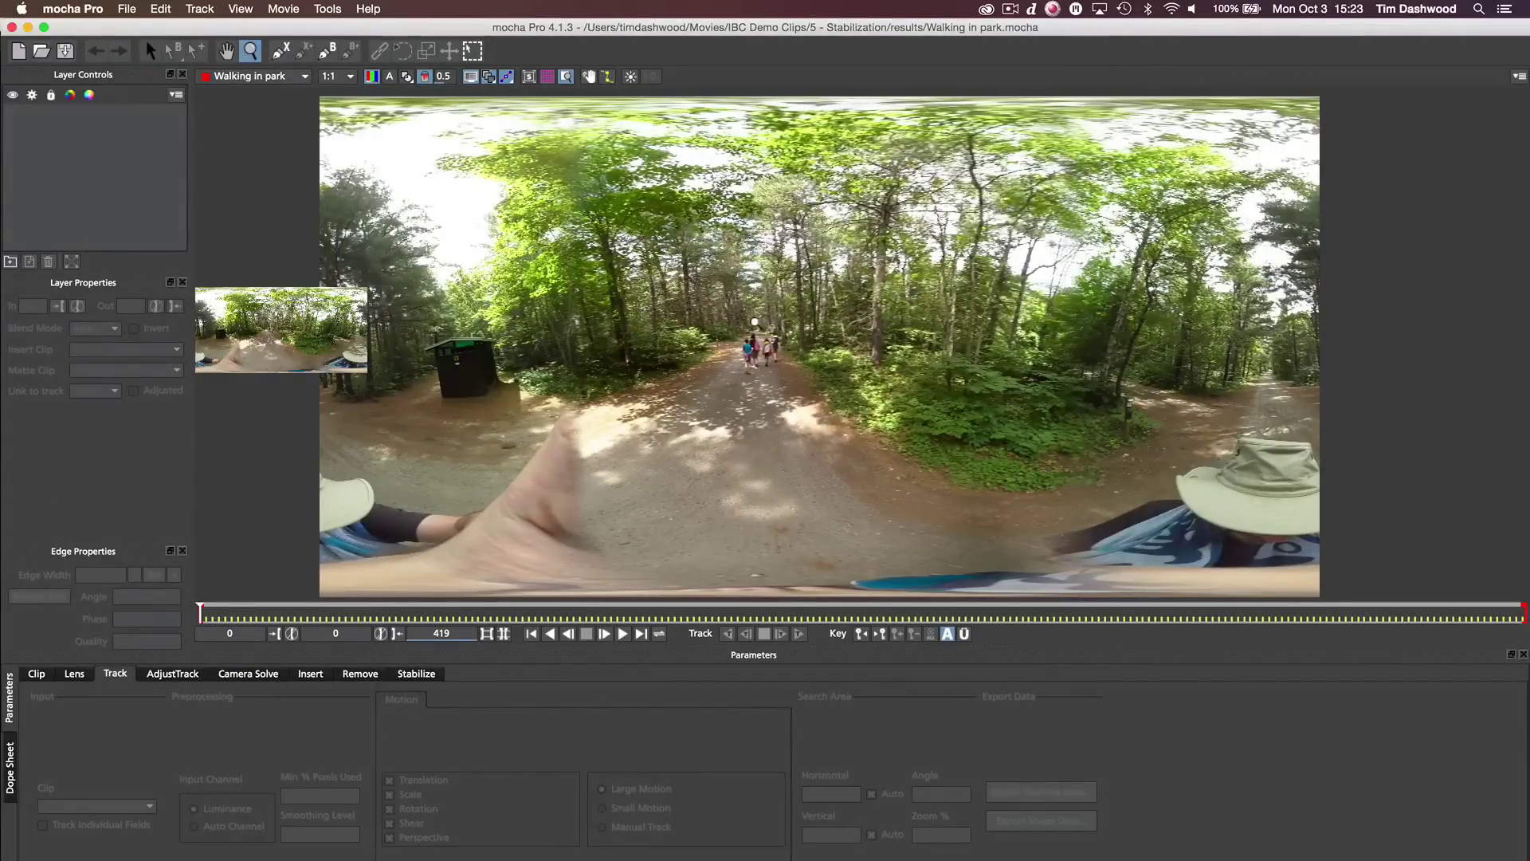
left_click(732, 530)
left_click(763, 357)
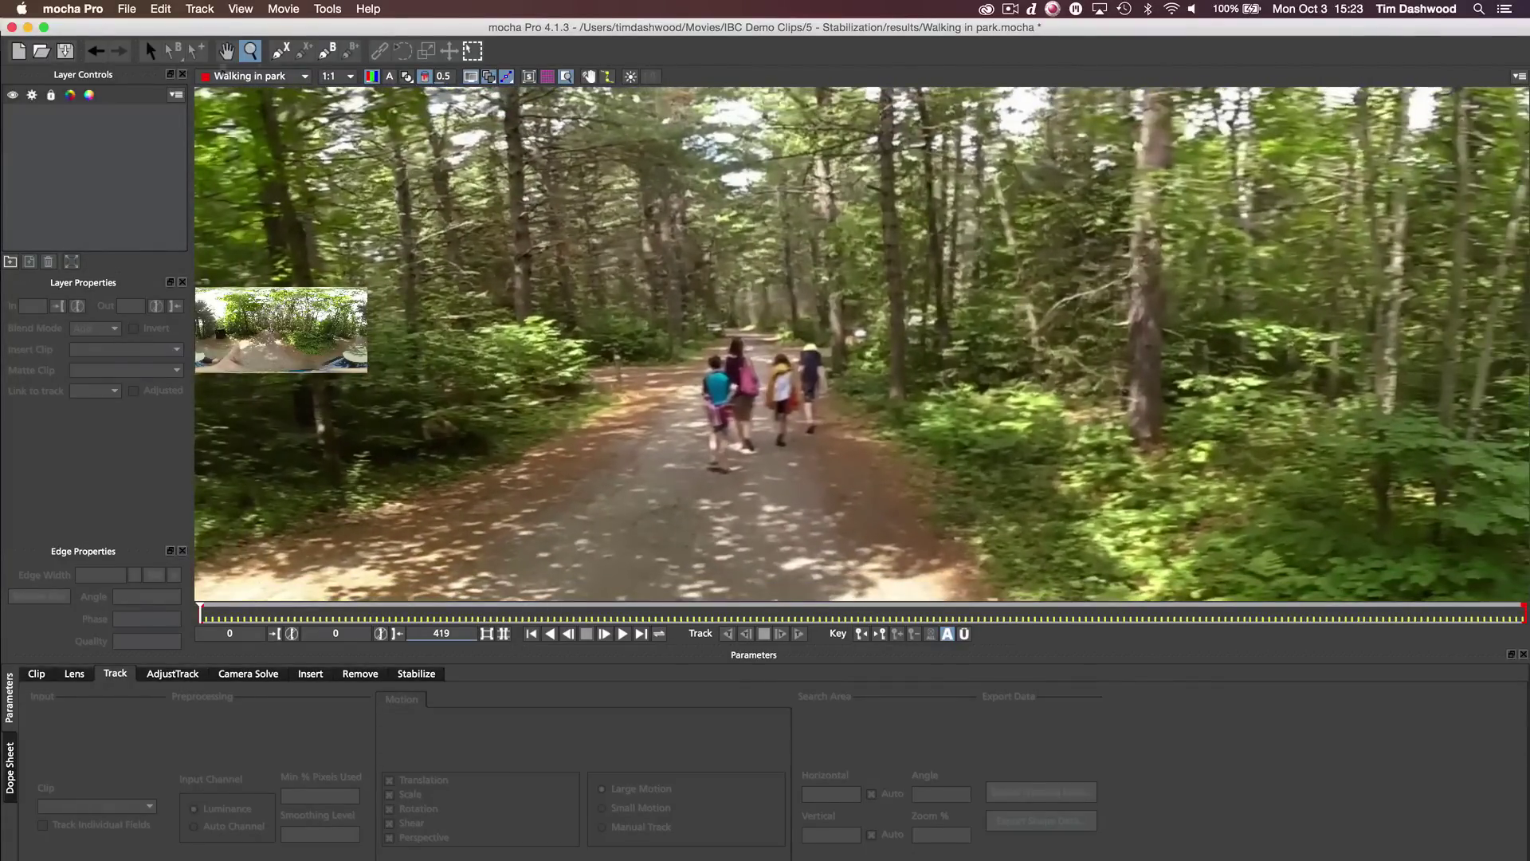
left_click(290, 53)
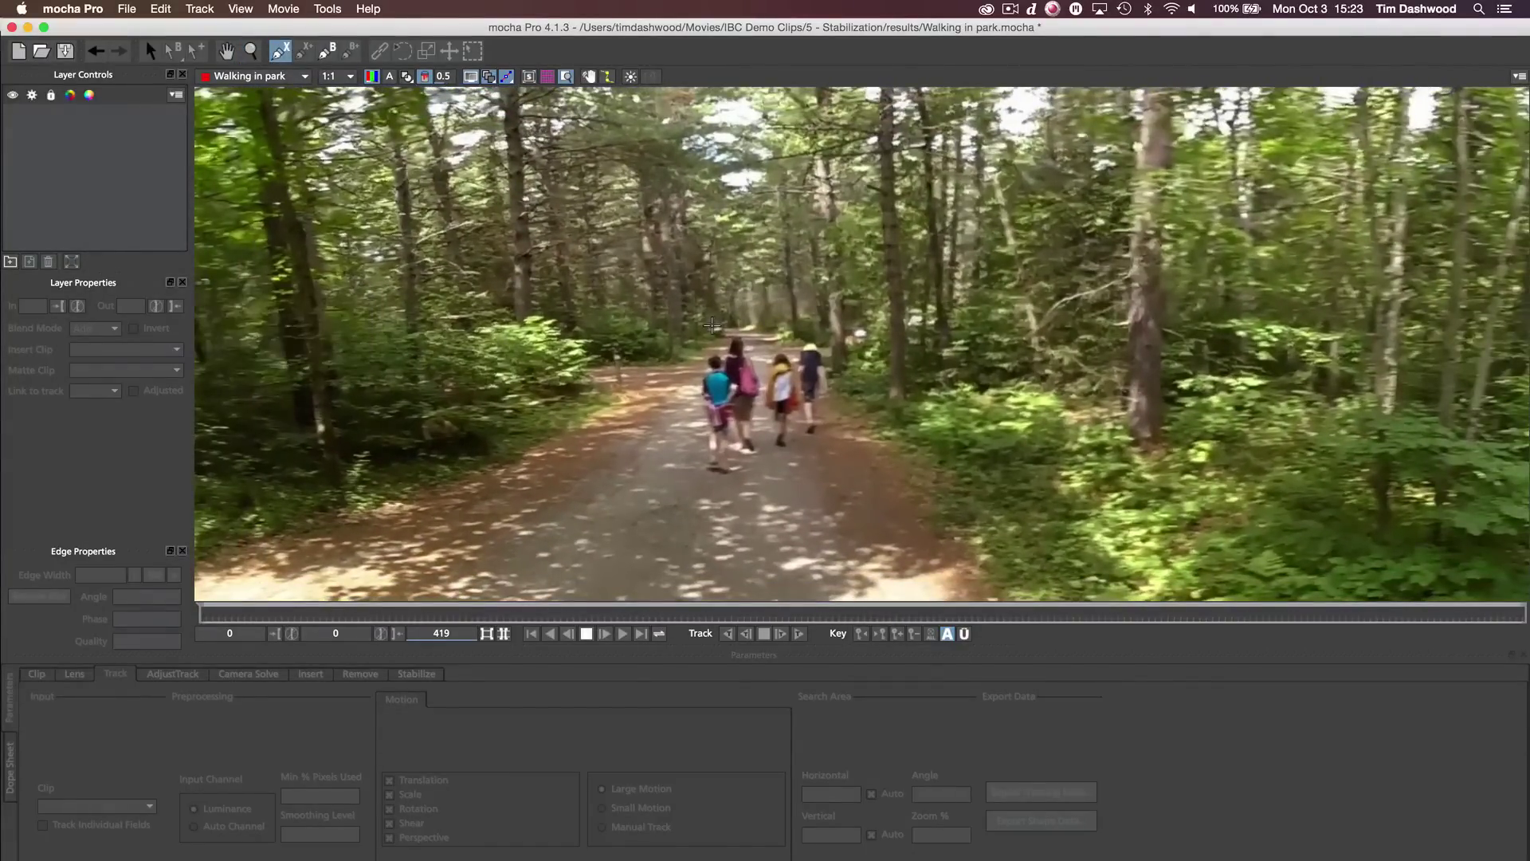
left_click(713, 327)
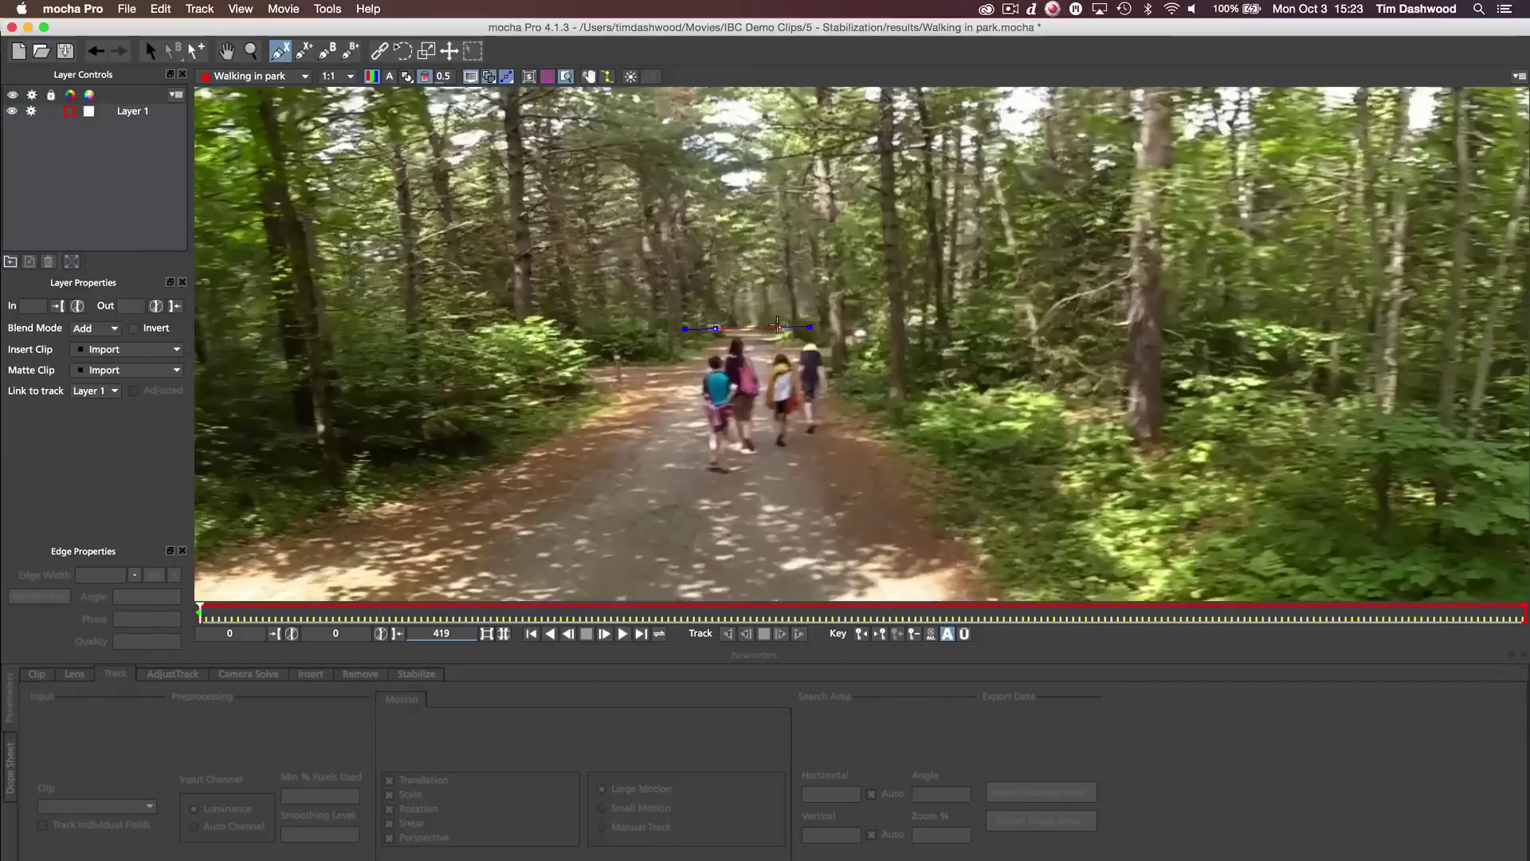
Close a four-point shape from the path up to the treetops and track it forward through frames 0–419.
left_click(778, 325)
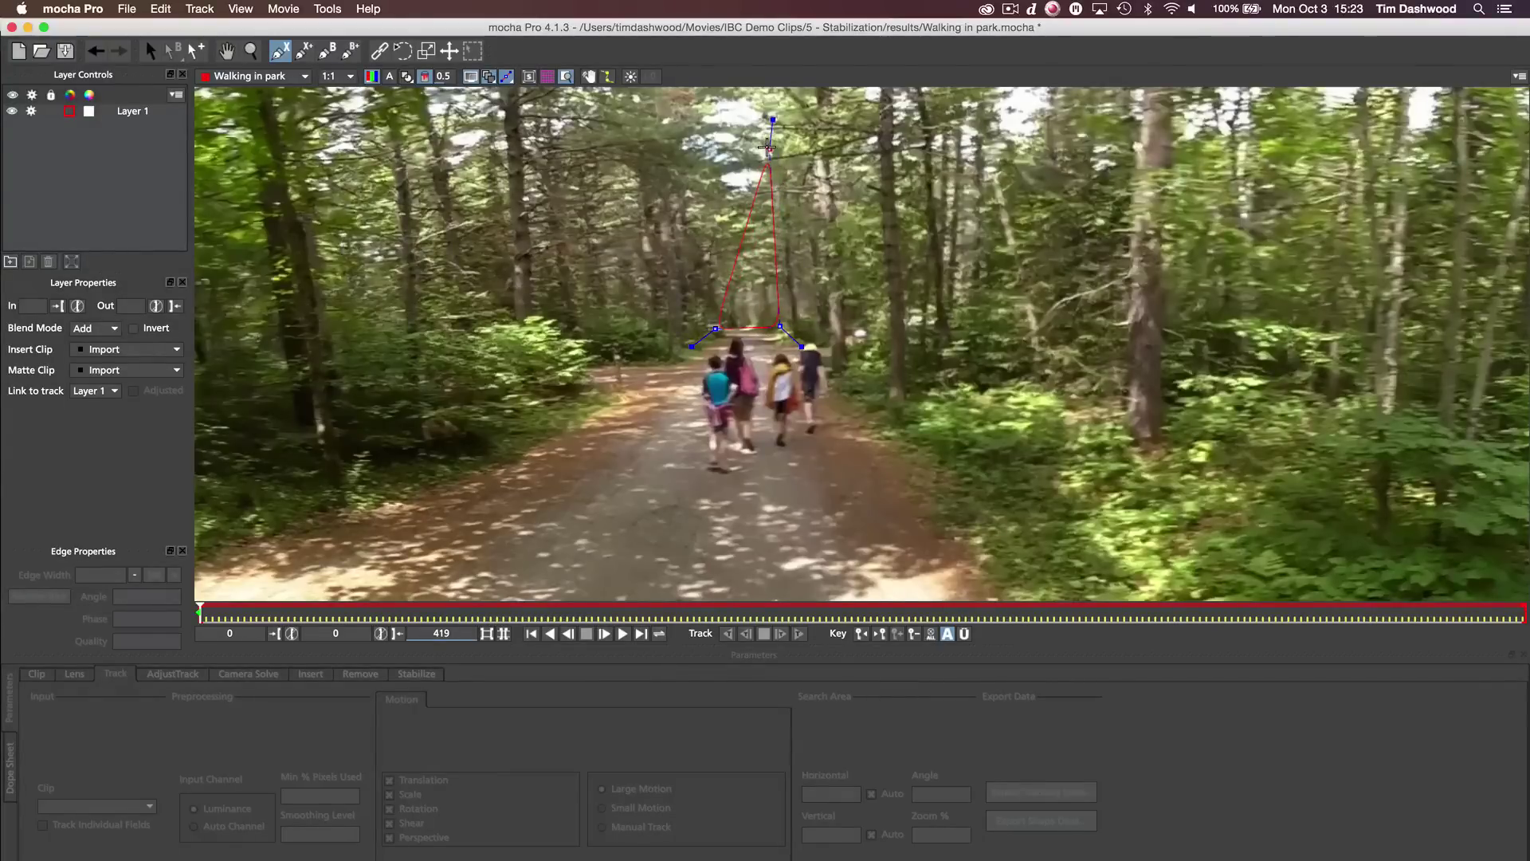
left_click(768, 142)
right_click(699, 157)
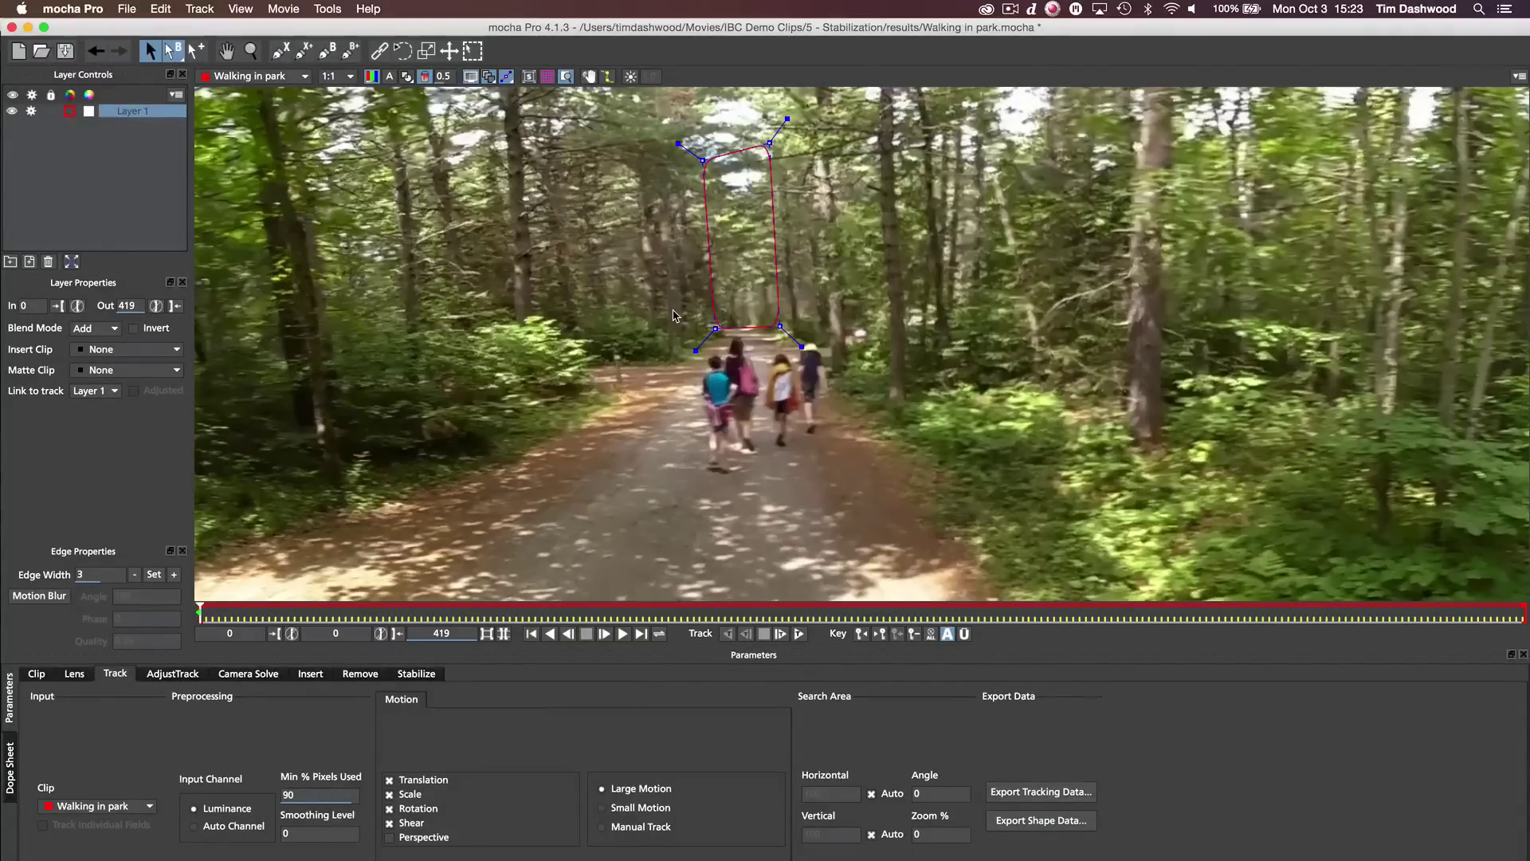
left_click(798, 634)
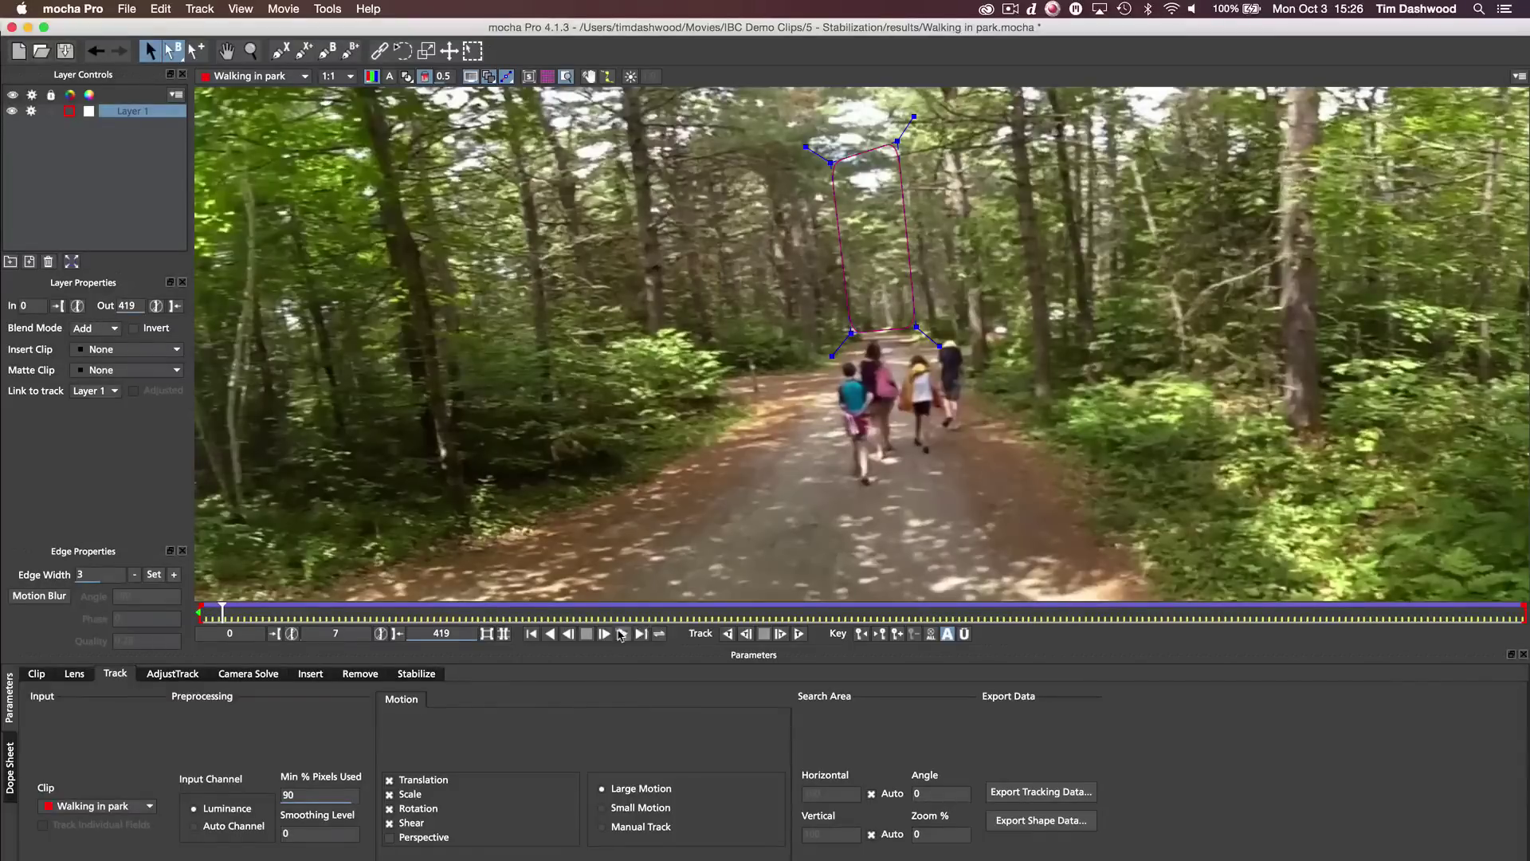
Review the track, copy it as After Effects Transform Data, and return to After Effects.
left_click(622, 634)
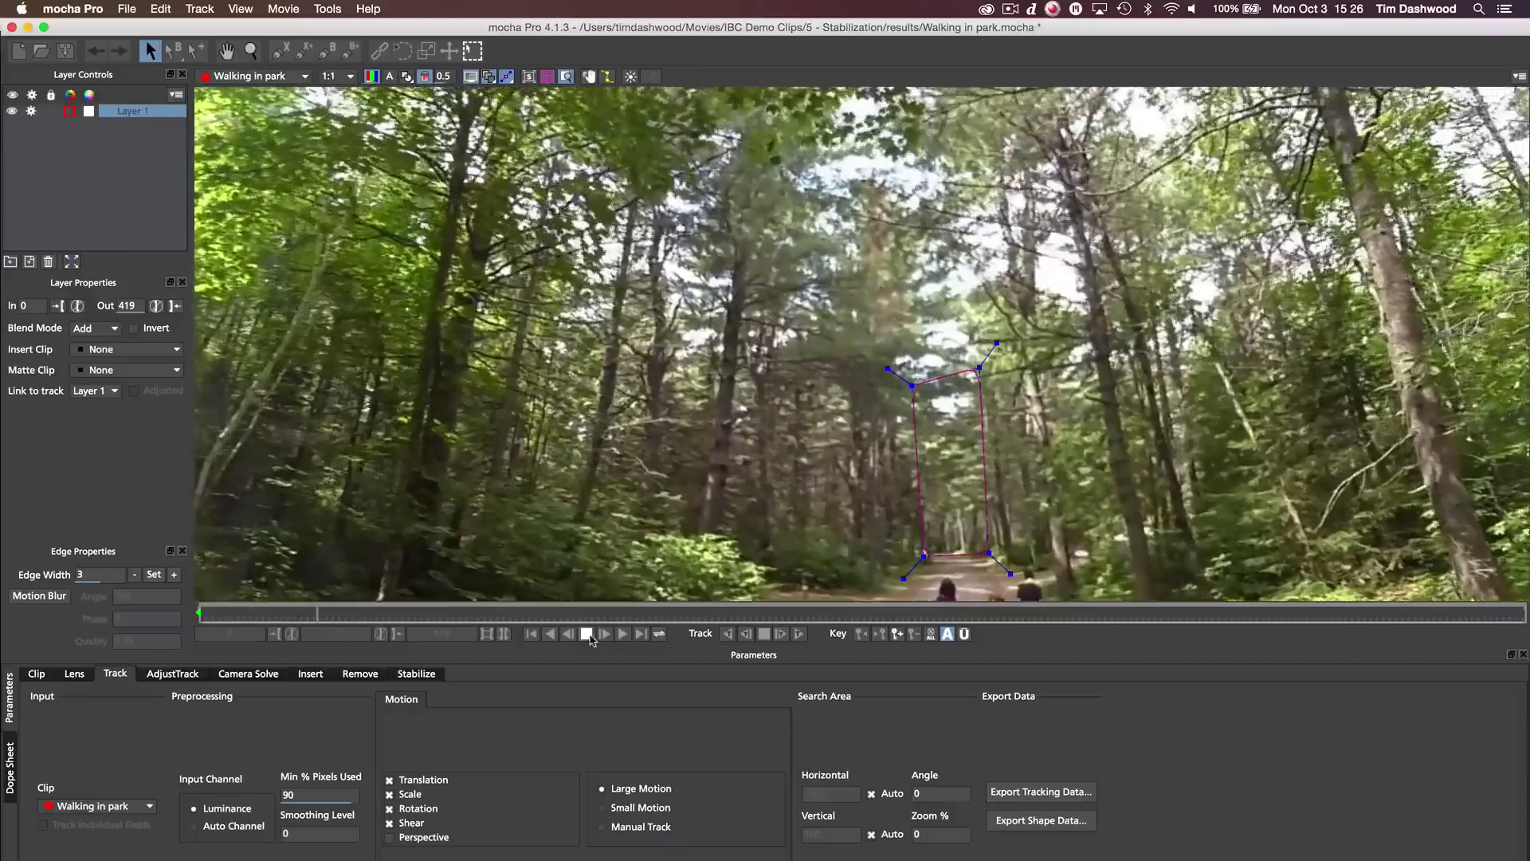
left_click(587, 634)
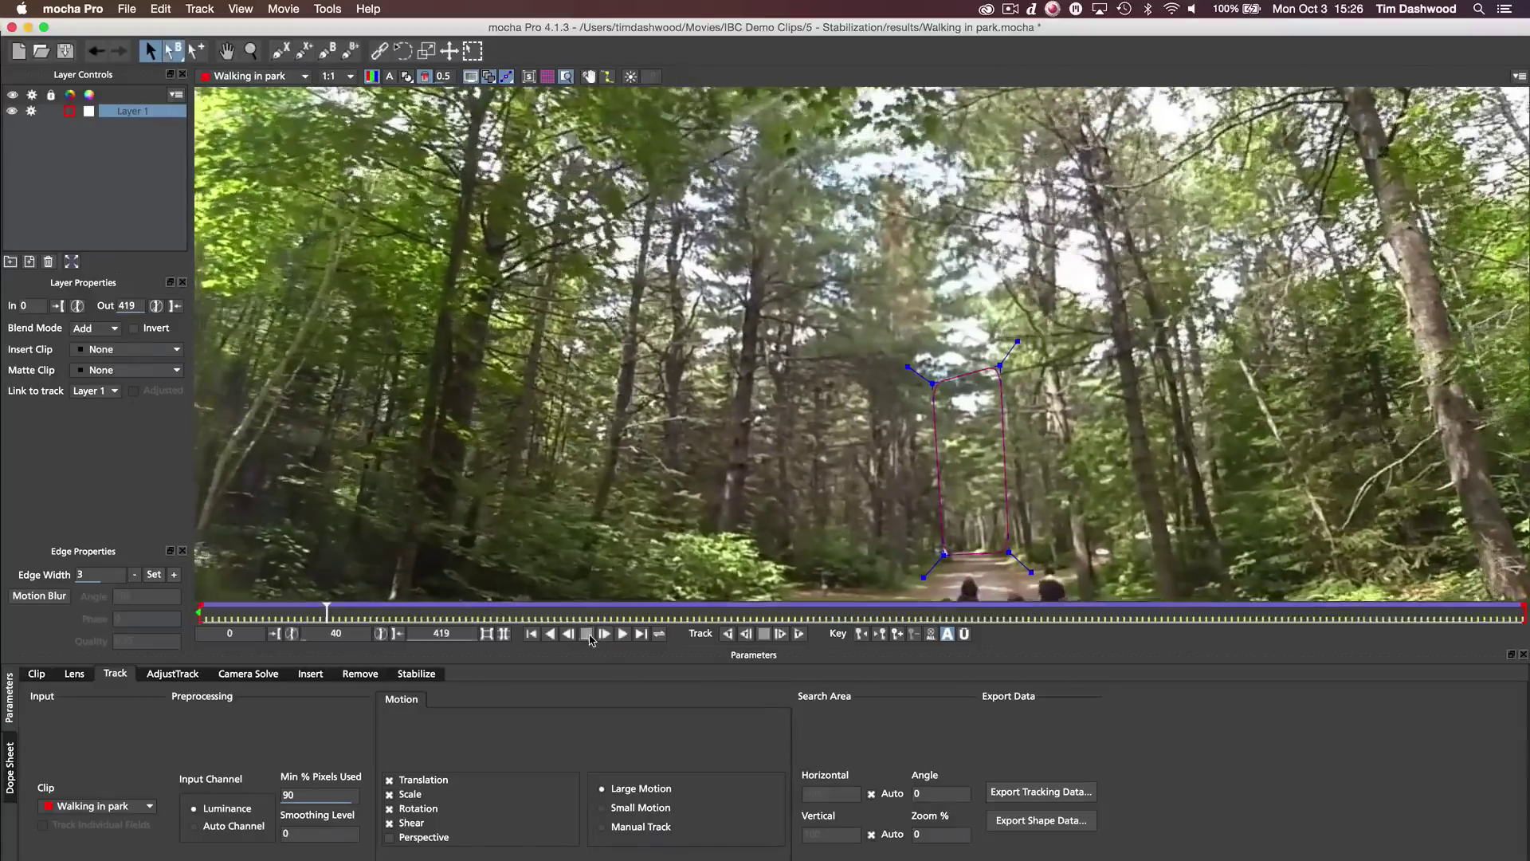
left_click(1040, 792)
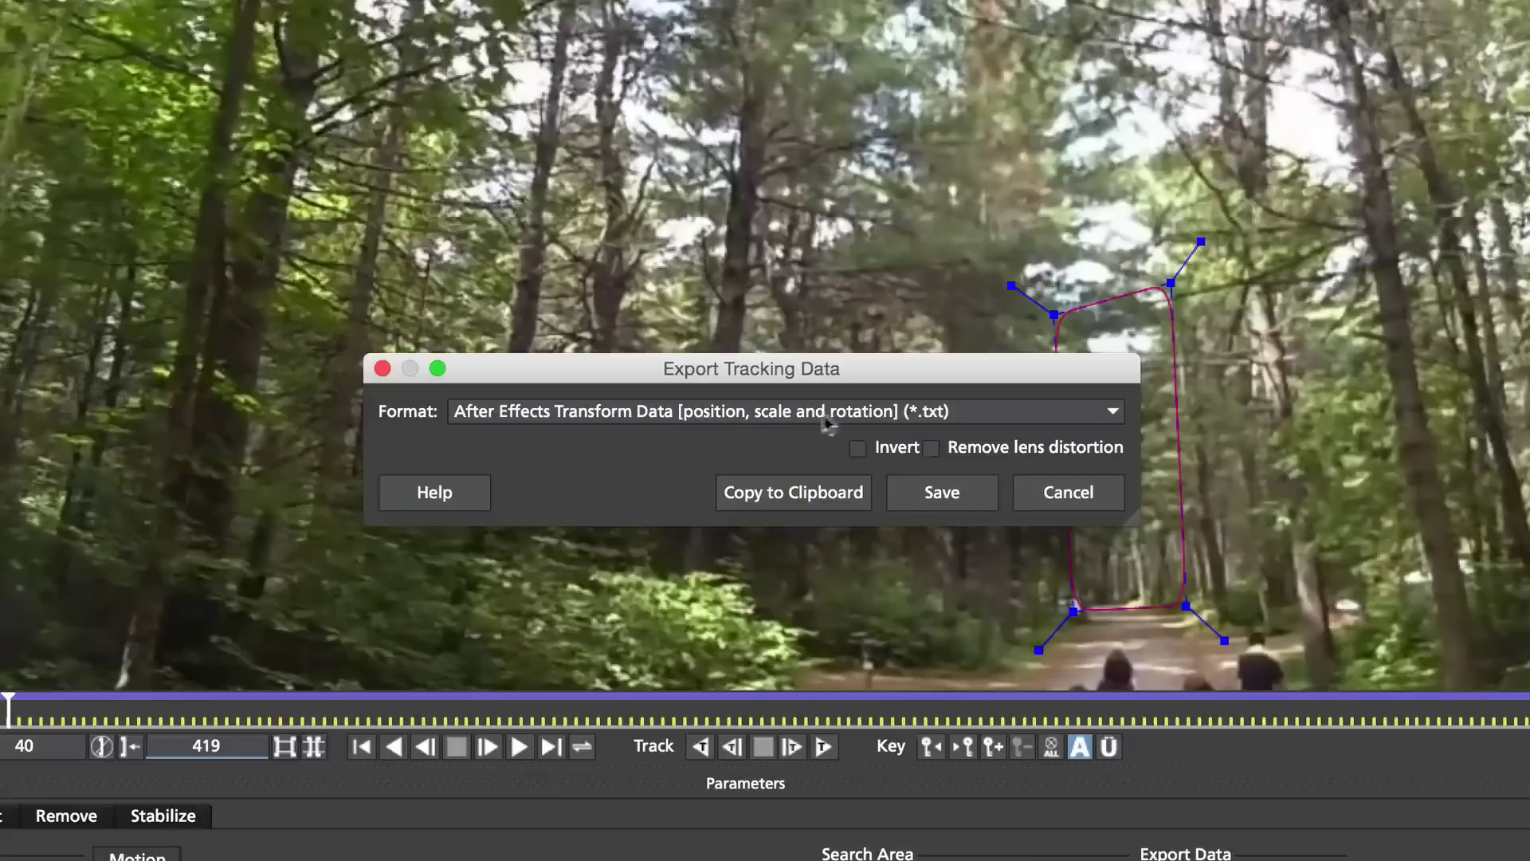
left_click(805, 503)
key("super+Tab")
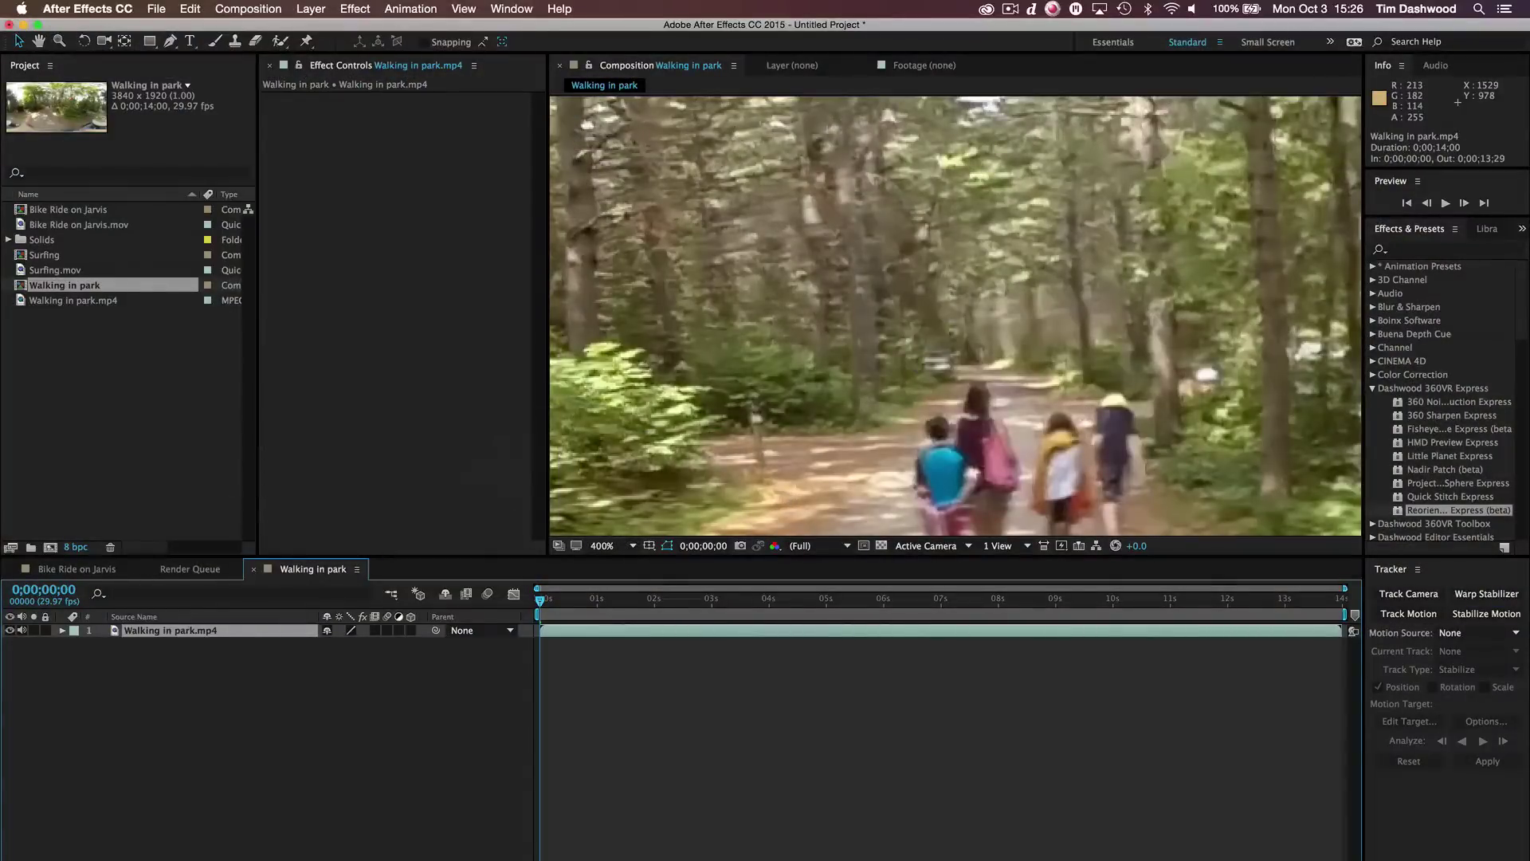
Add a null object, paste the mocha tracking keyframes onto it, and hide Null 3.
left_click(311, 9)
mouse_move(333, 34)
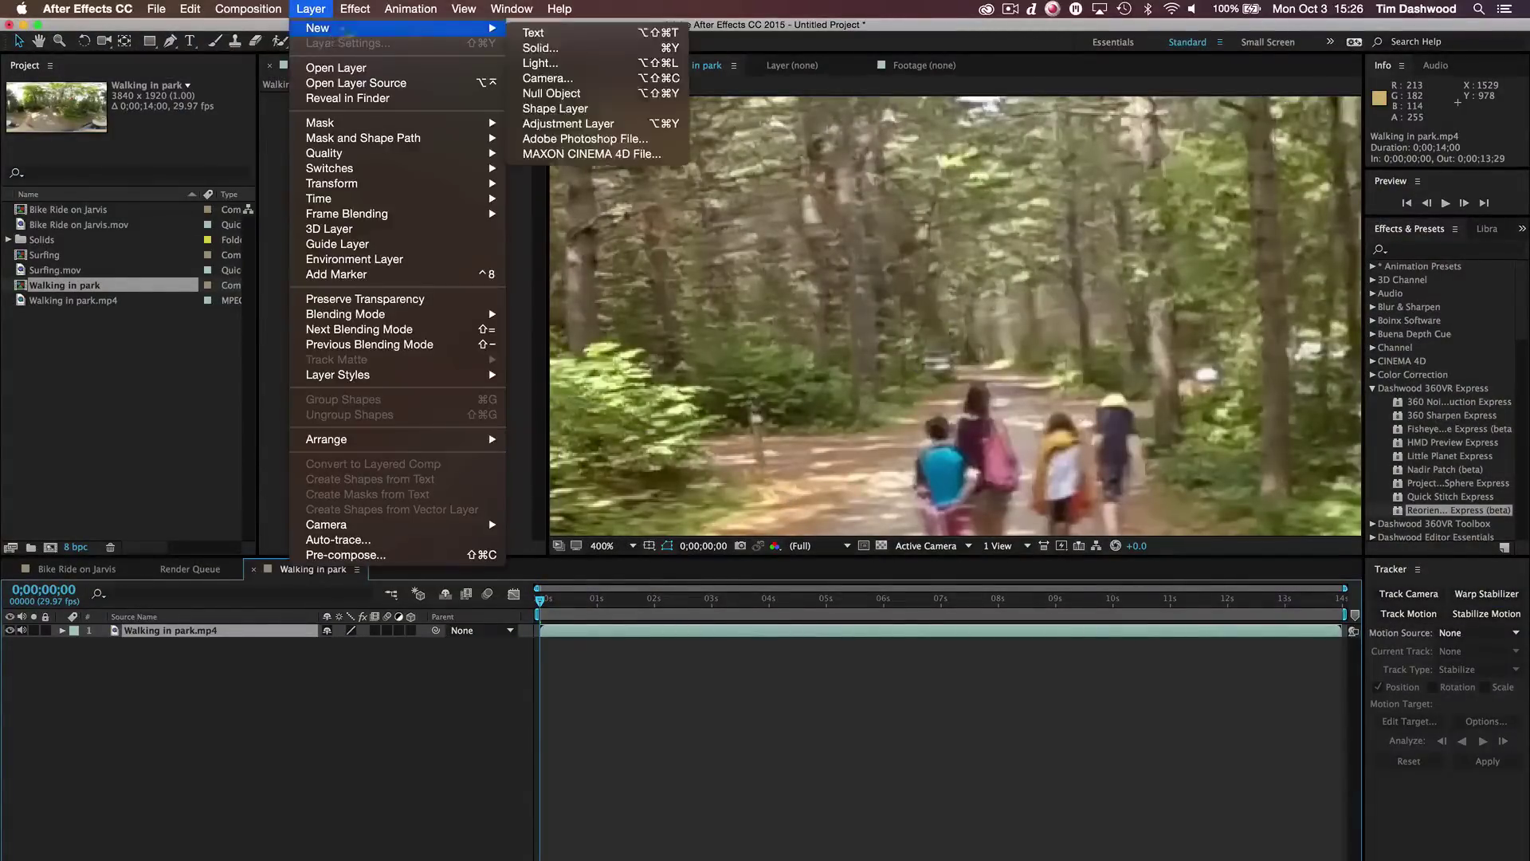
left_click(626, 93)
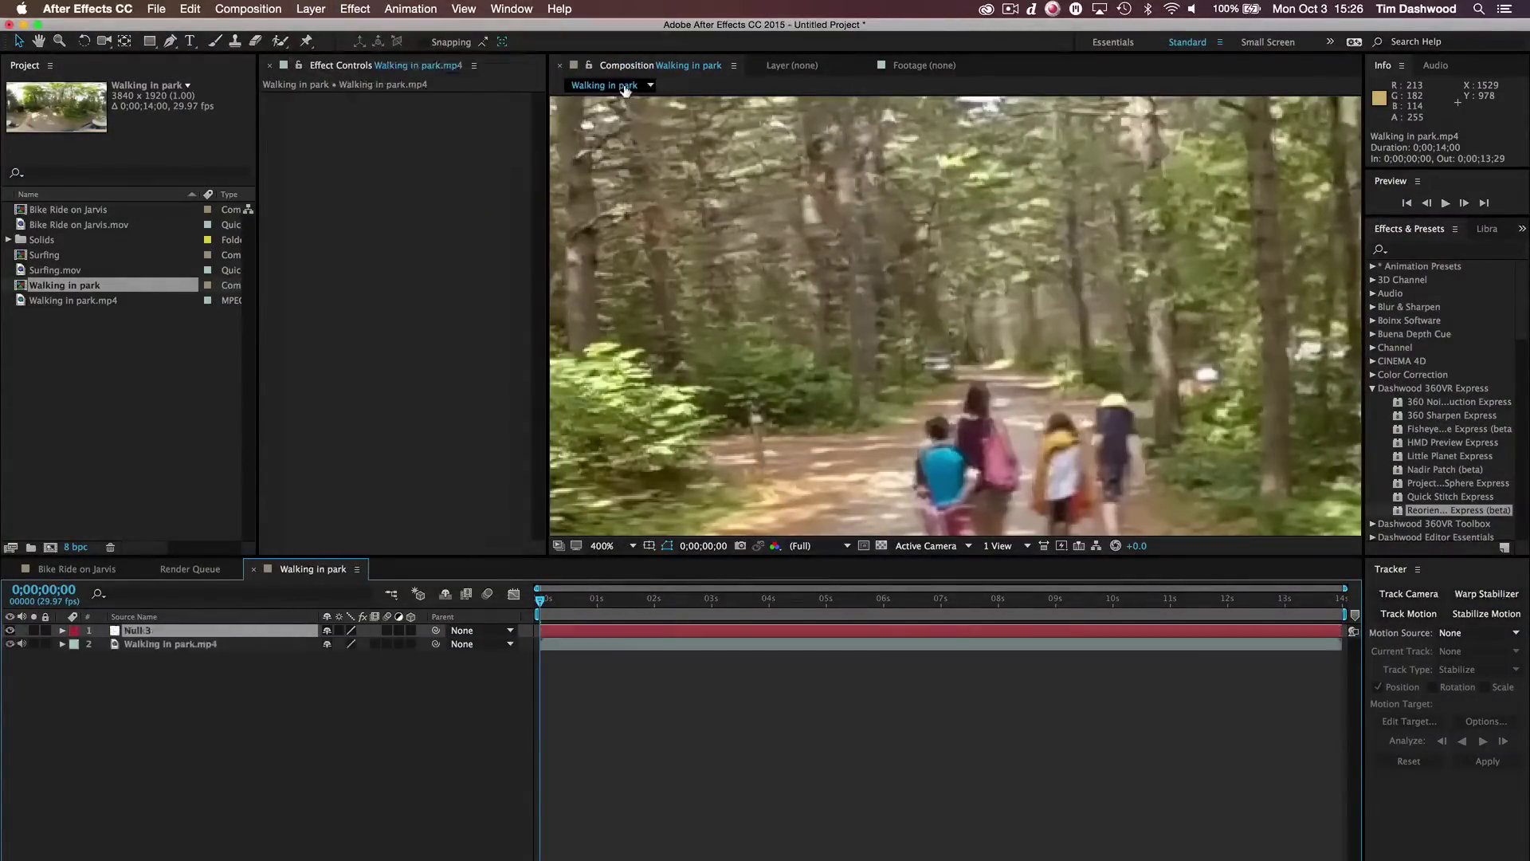
key("super+v")
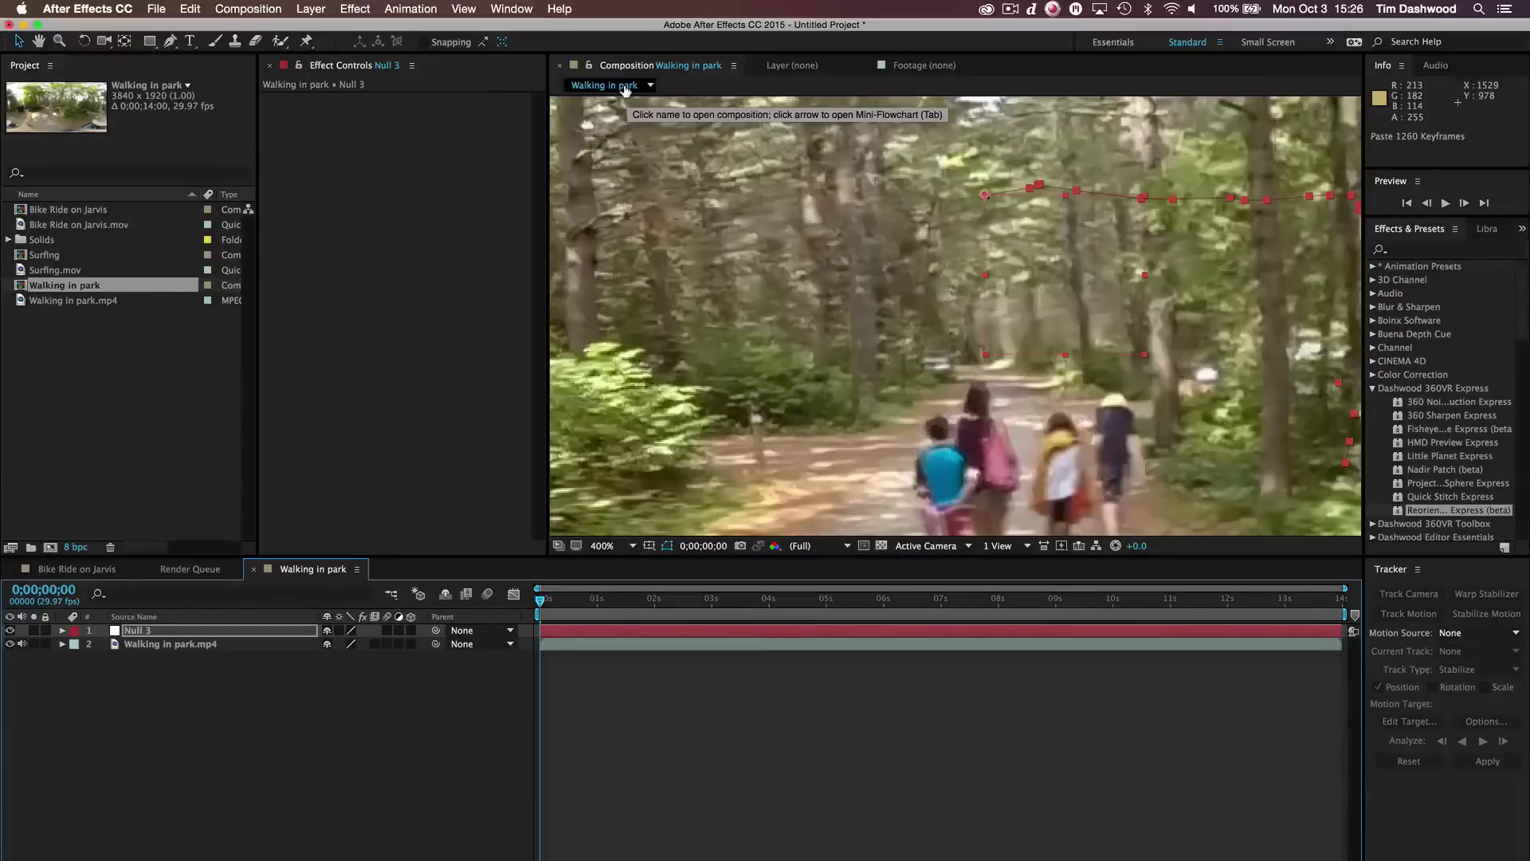
left_click(11, 630)
Apply Reorient Sphere Express (beta) to the Walking in park.mp4 layer.
left_click(169, 646)
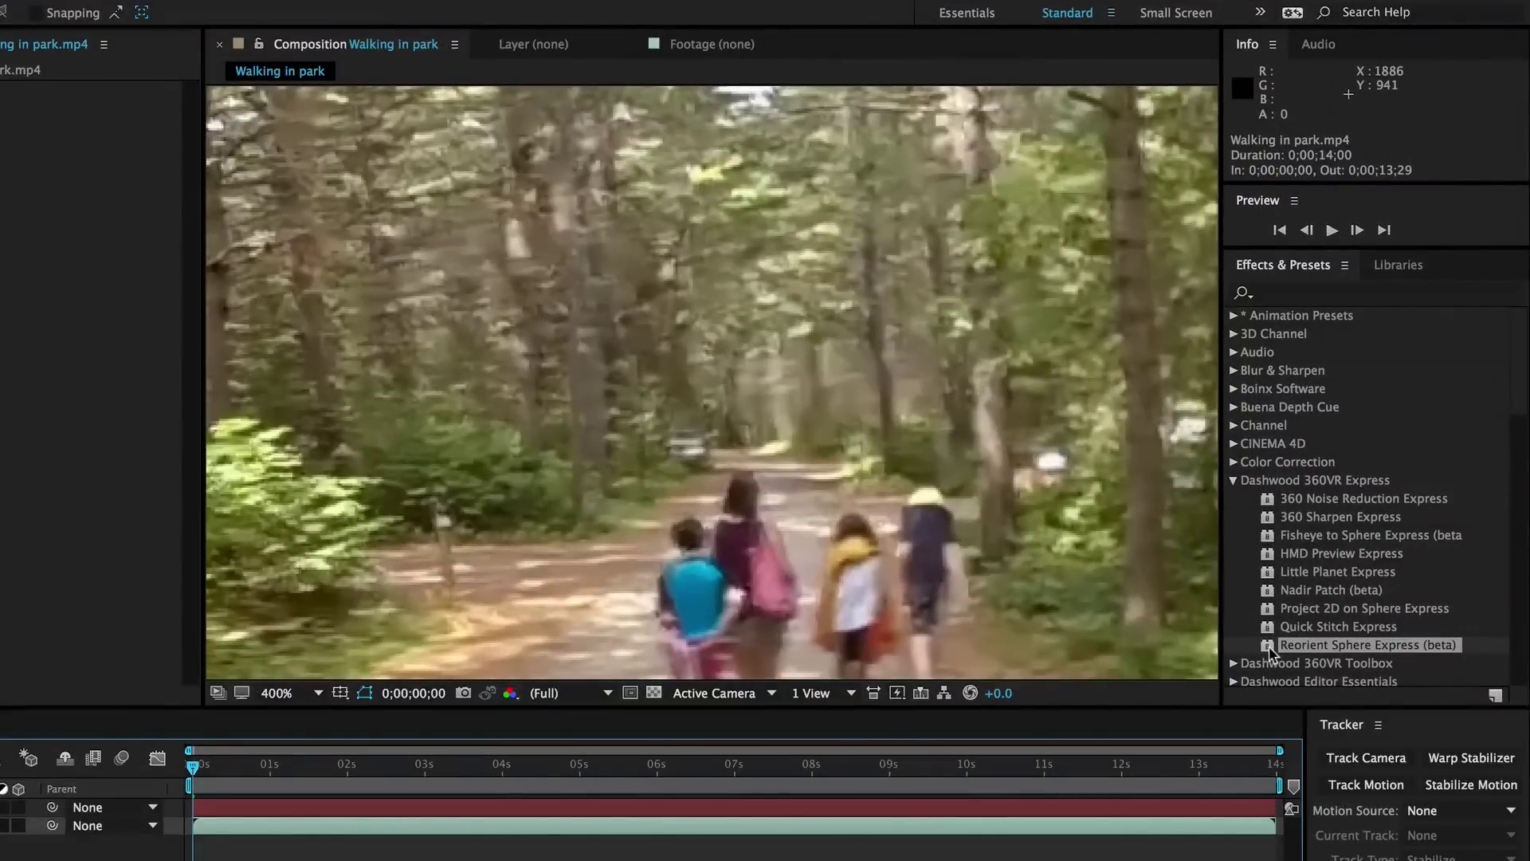
left_click_drag(1270, 652, 0, 831)
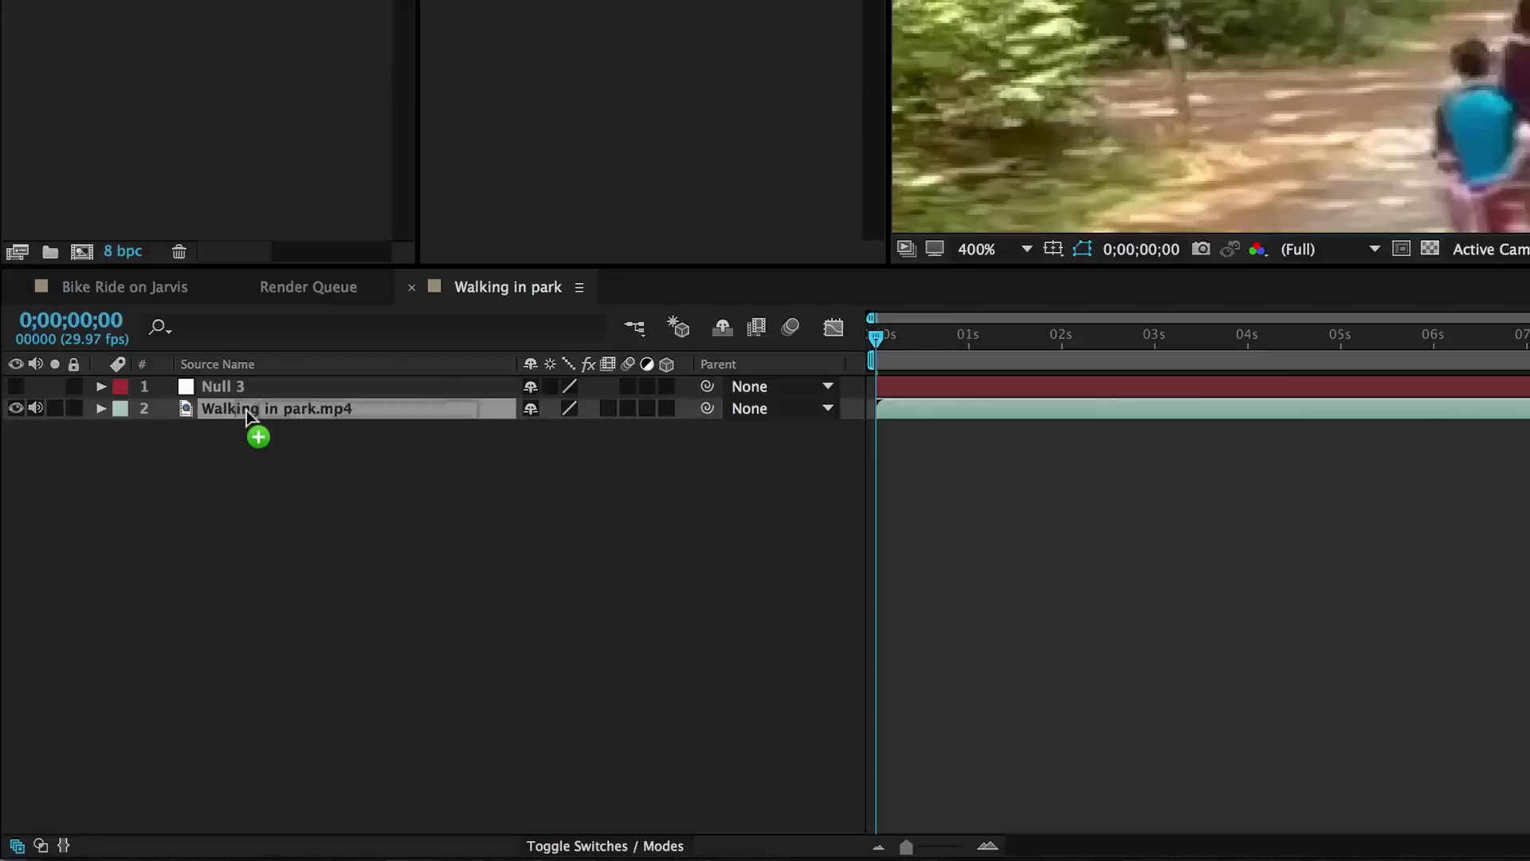
left_click_drag(247, 415, 247, 416)
Reveal the Reorient Sphere Express AE Tracking parameters and Null 3's Transform properties.
left_click(101, 408)
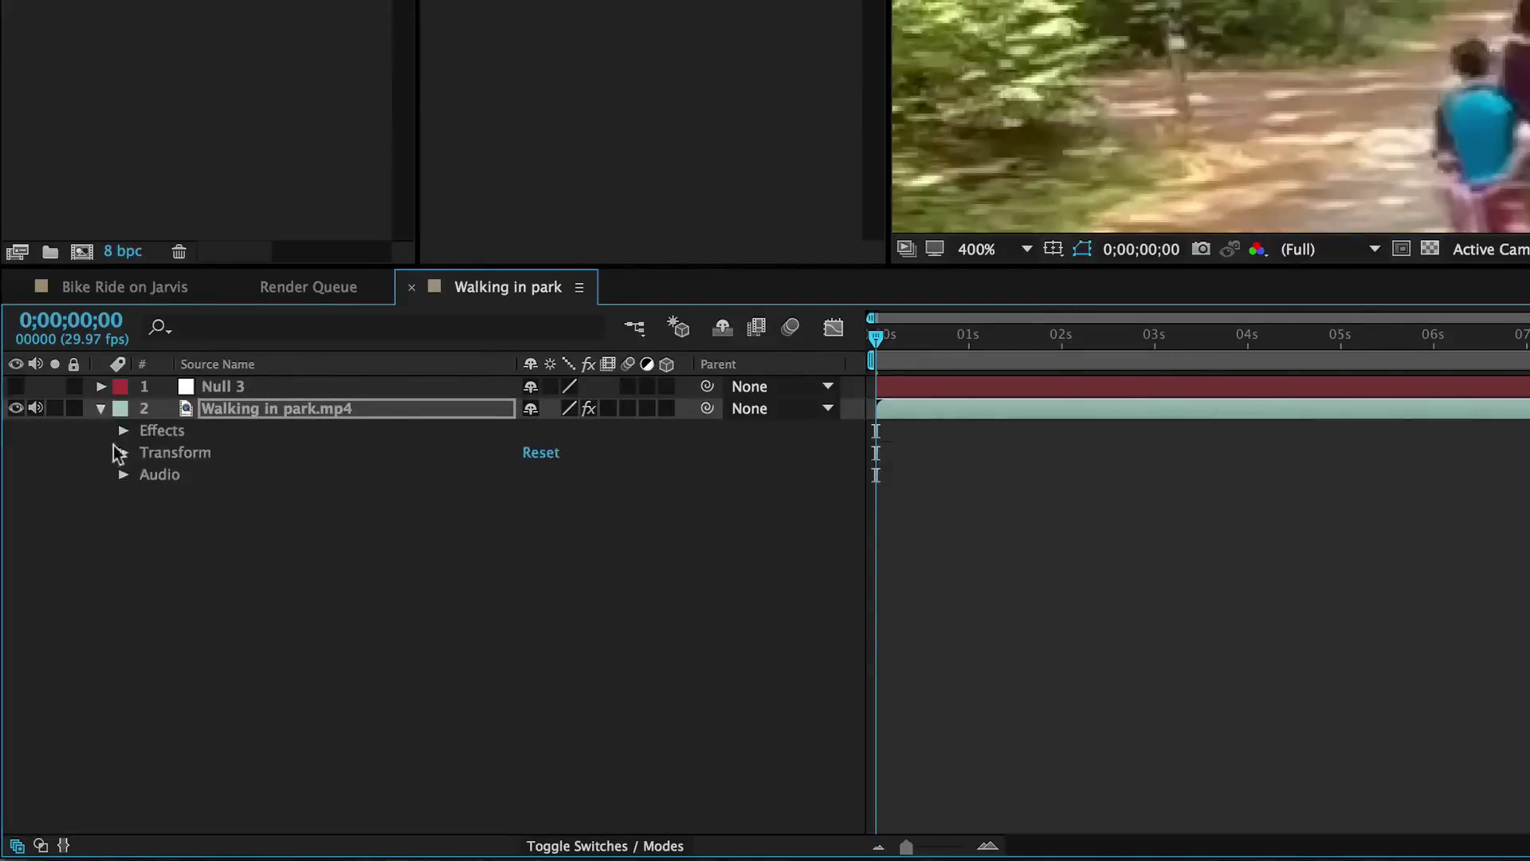
left_click(122, 431)
left_click(146, 452)
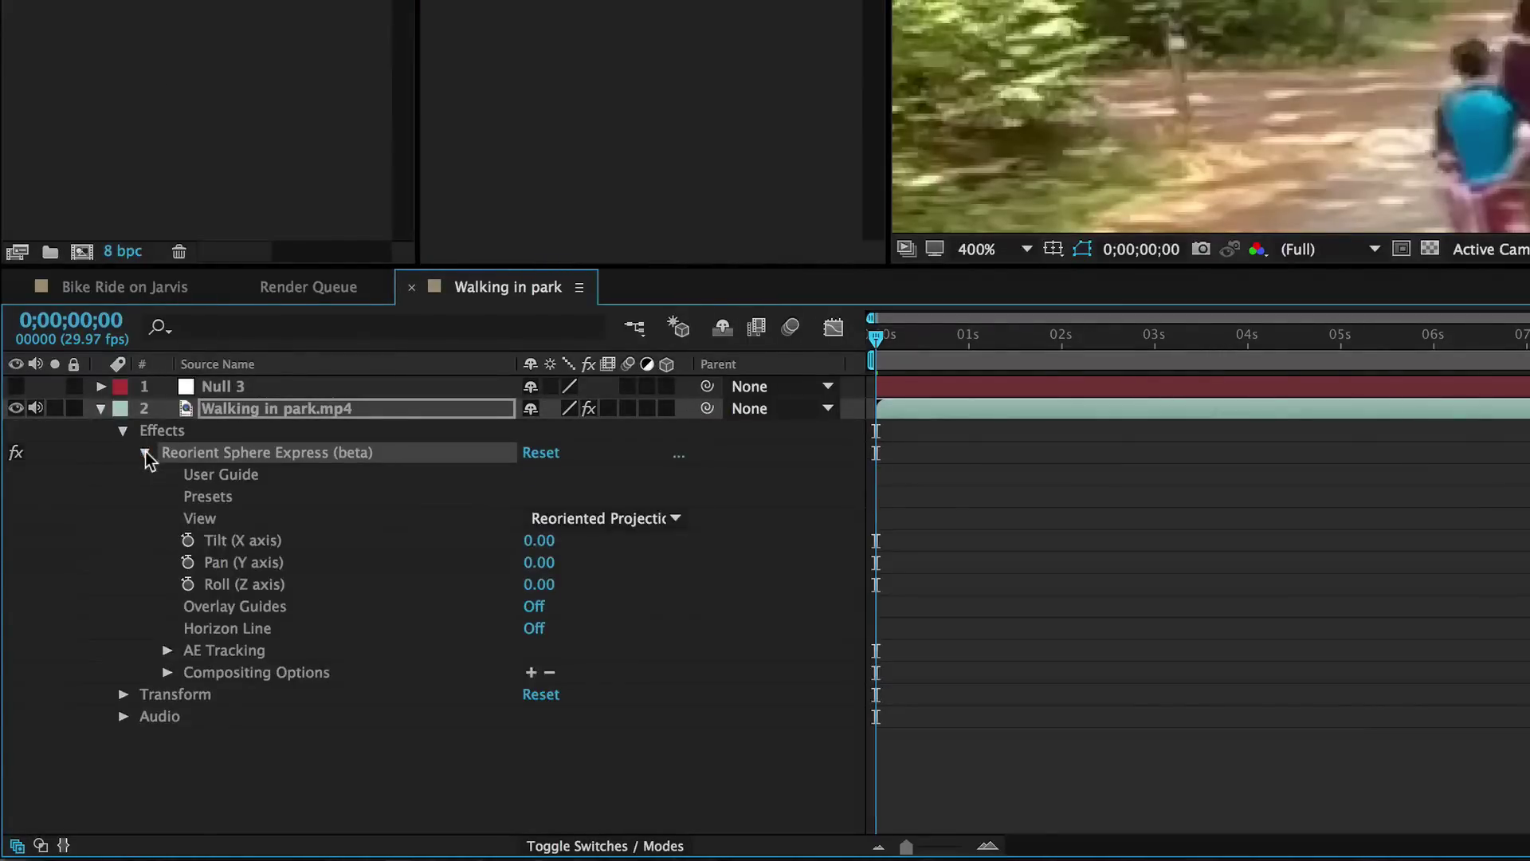
left_click(167, 651)
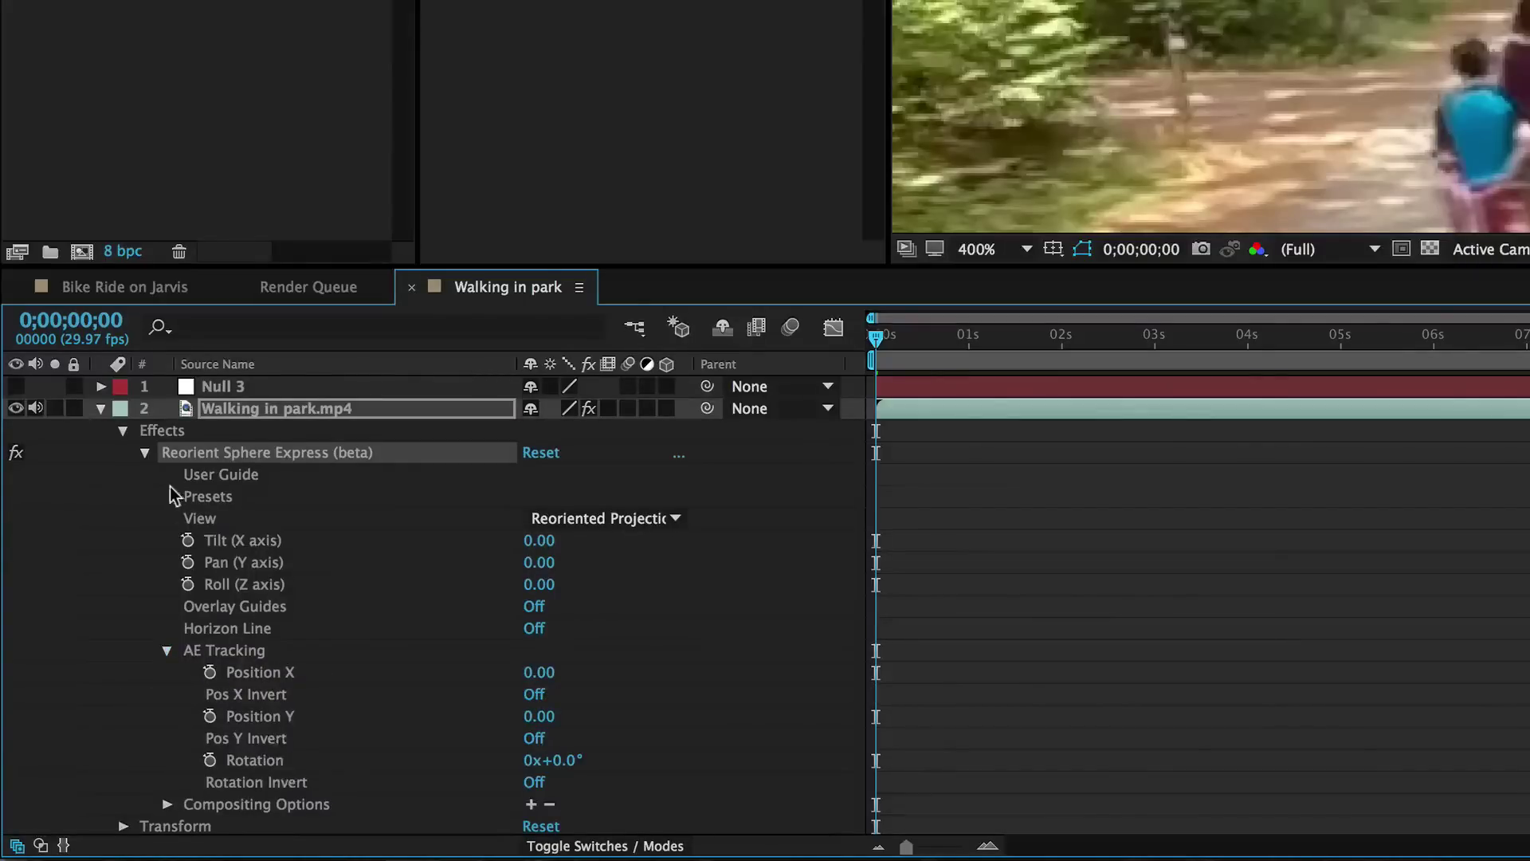
left_click(101, 387)
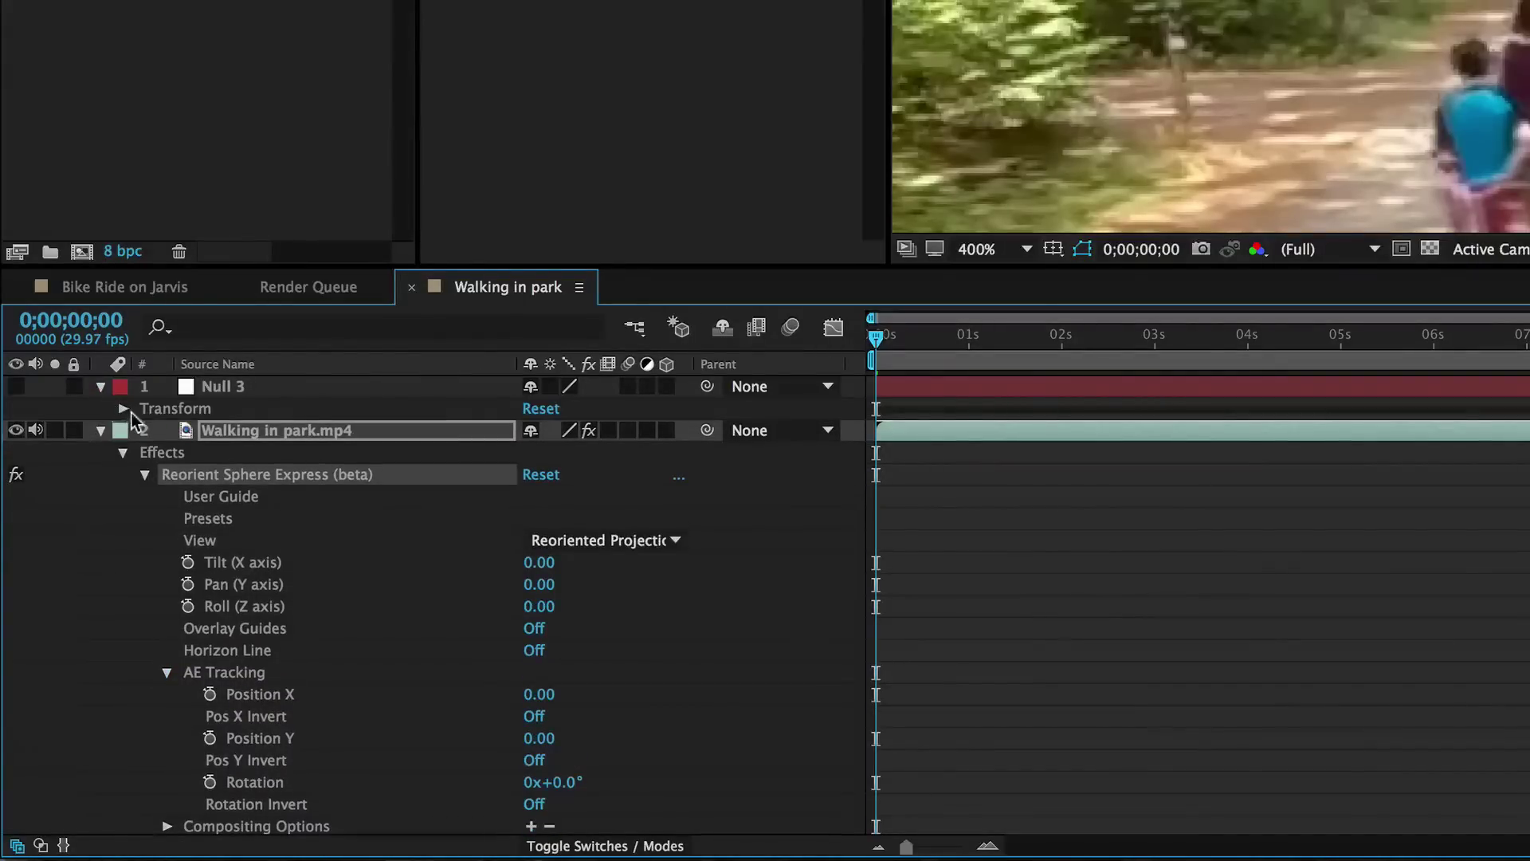
left_click(125, 409)
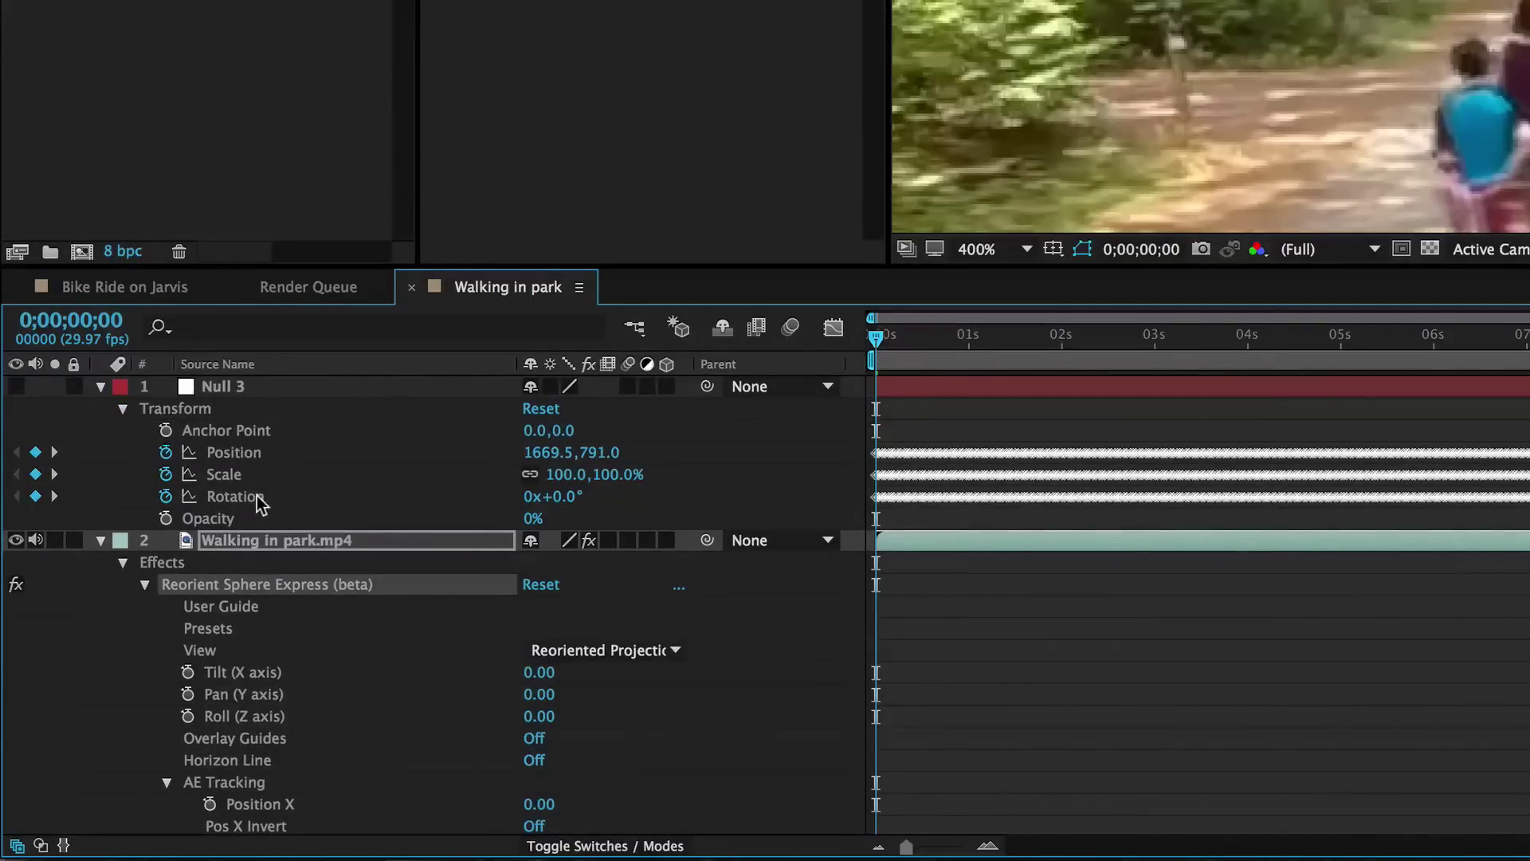
scroll(390, 687, "down", 2)
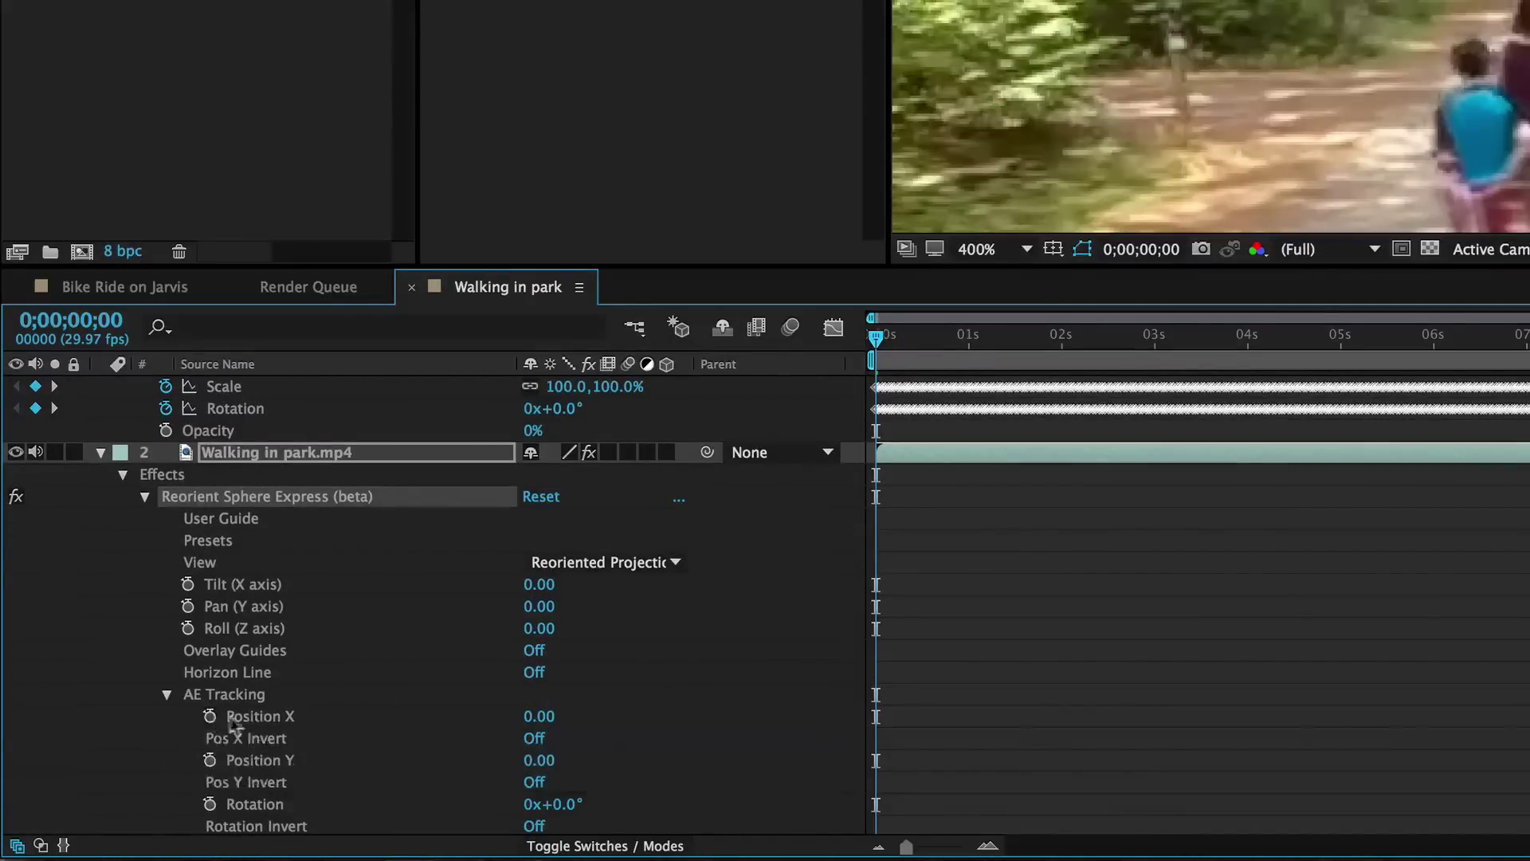
Link AE Tracking Position X and Position Y to Null 3's Position with expressions.
left_click(209, 716, "alt")
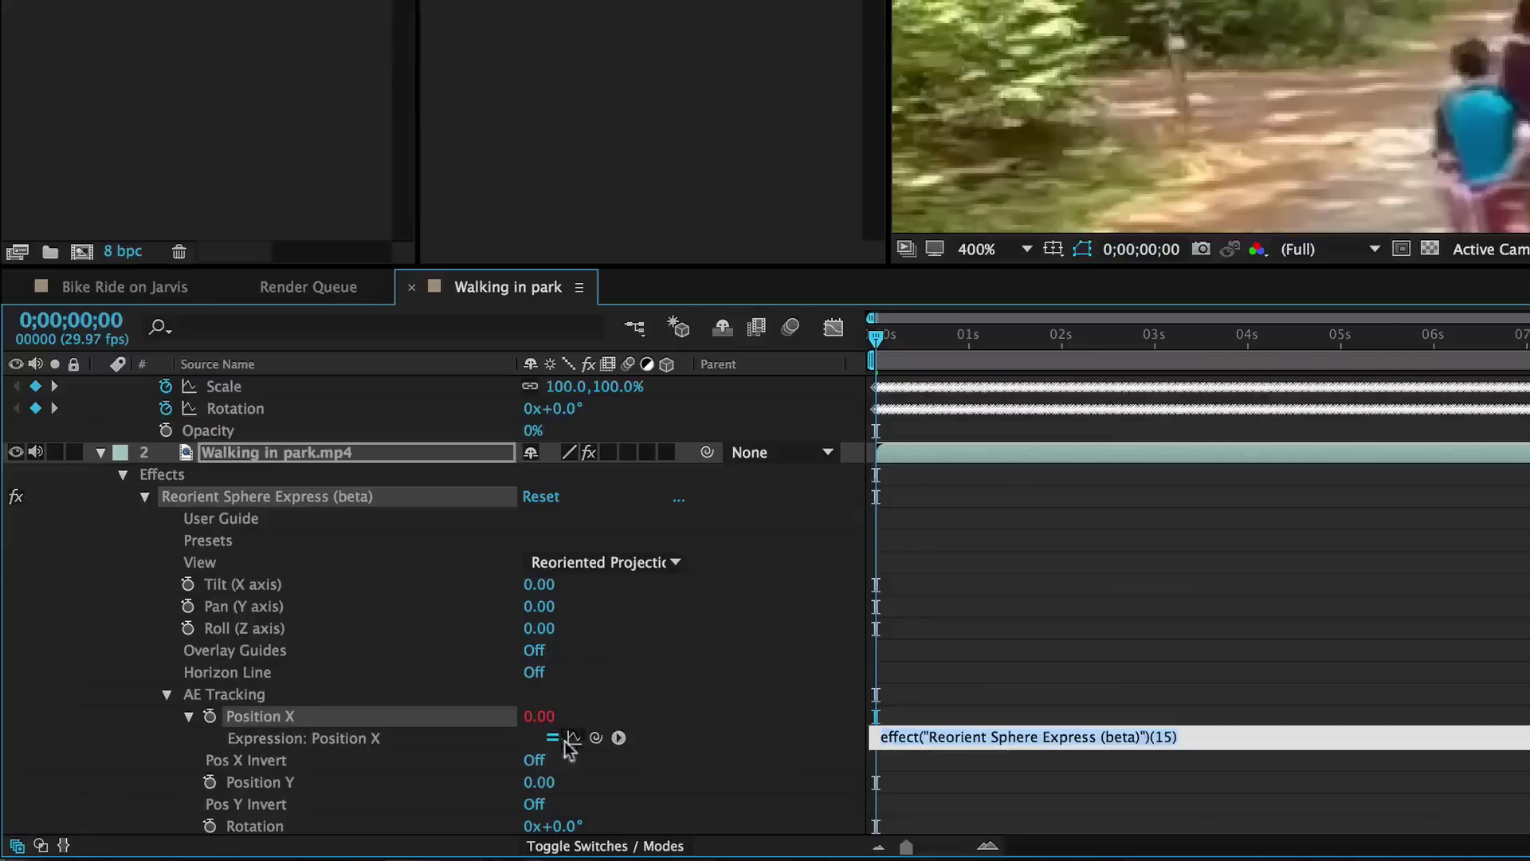
left_click_drag(596, 737, 540, 452)
scroll(381, 693, "down", 2)
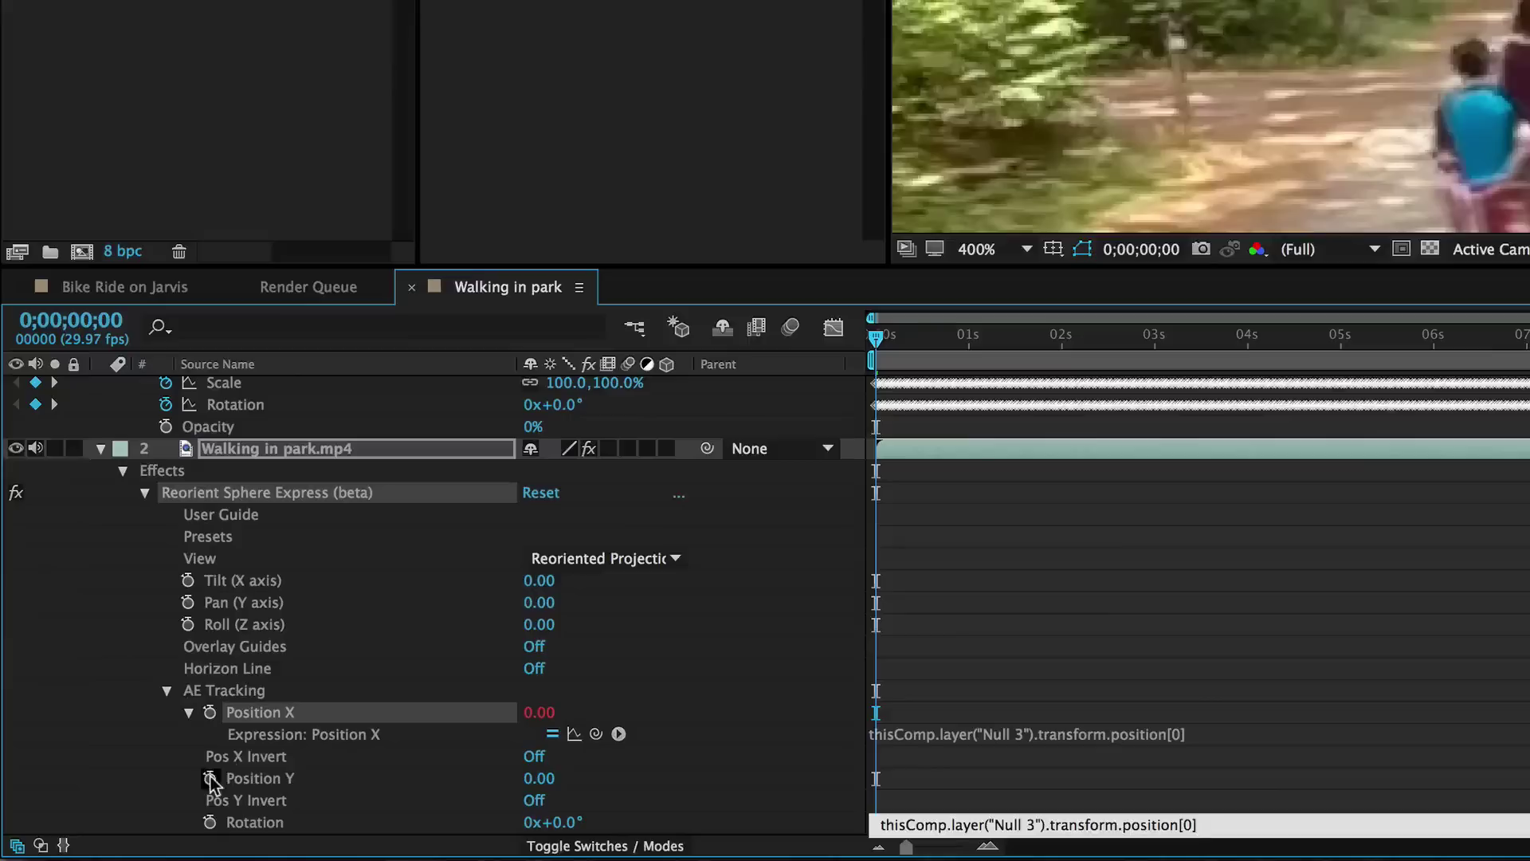
left_click(210, 779, "alt")
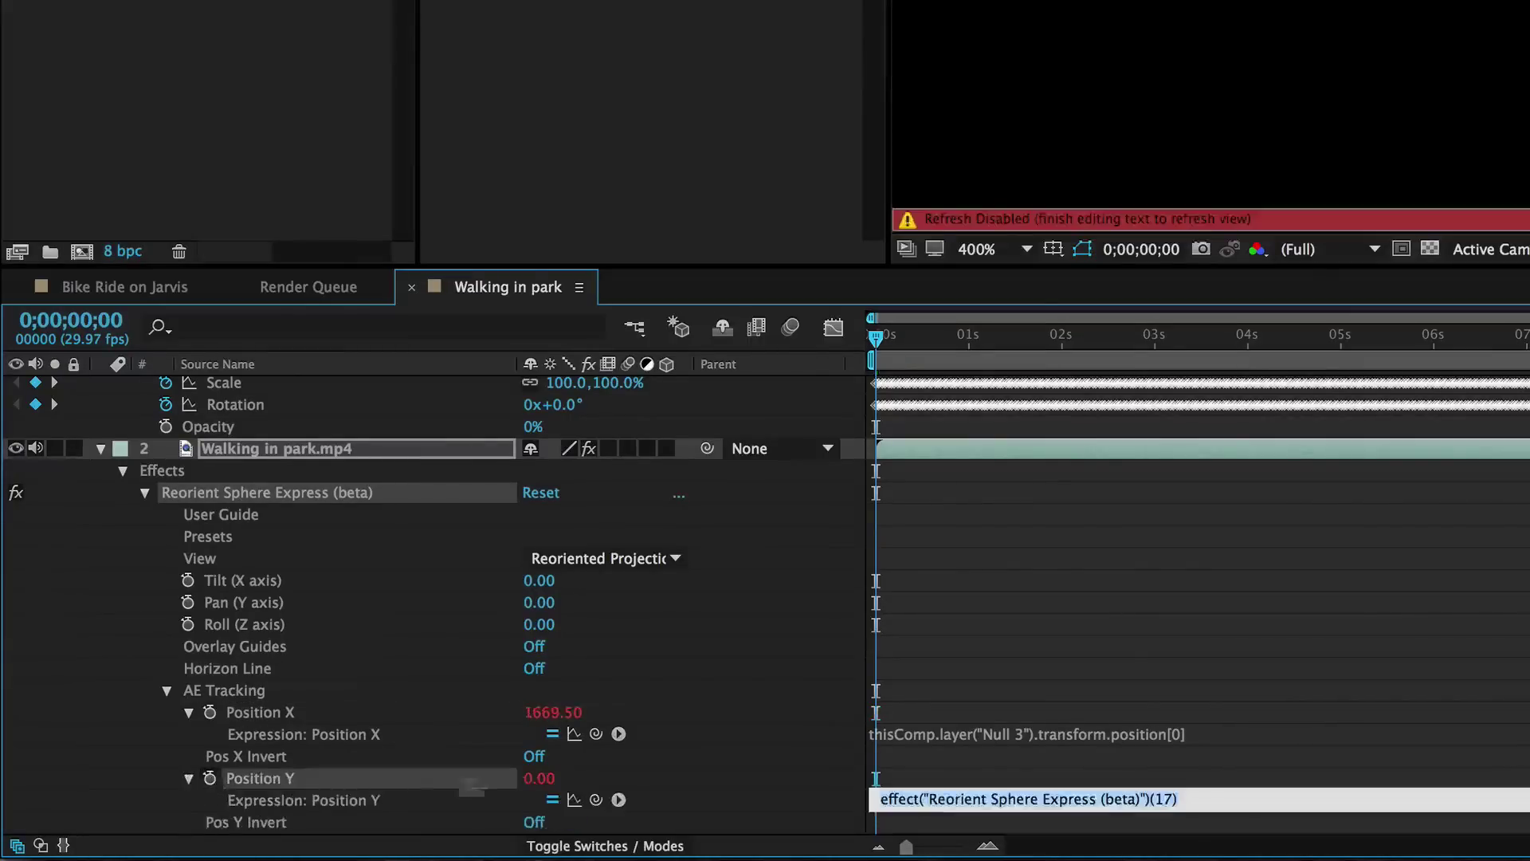
left_click_drag(596, 799, 588, 454)
Link AE Tracking Rotation to Null 3's Rotation and scrub early frames to refresh.
scroll(367, 685, "down", 2)
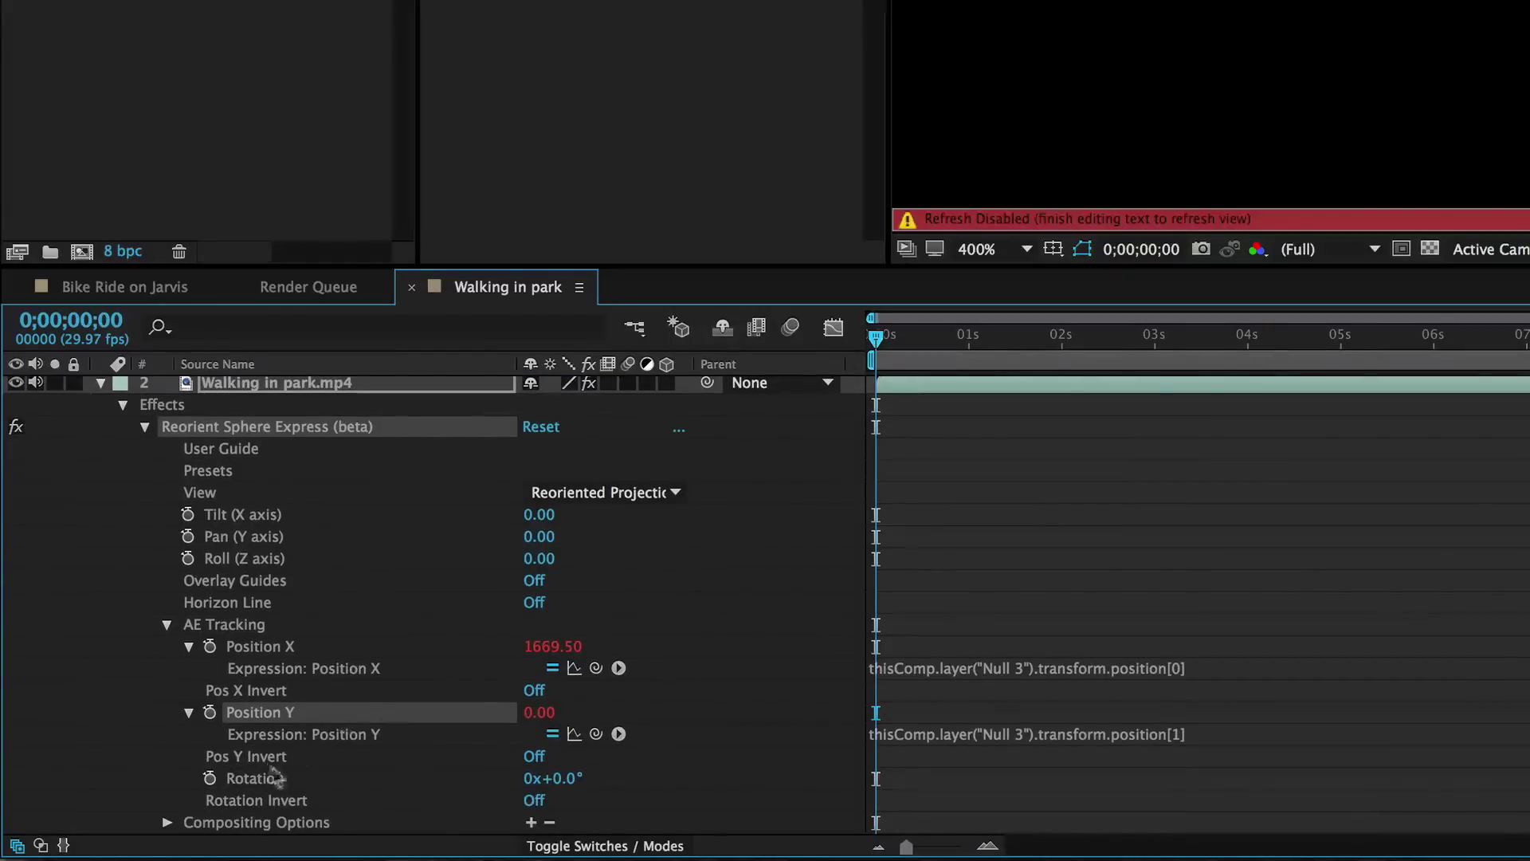
left_click(210, 779, "alt")
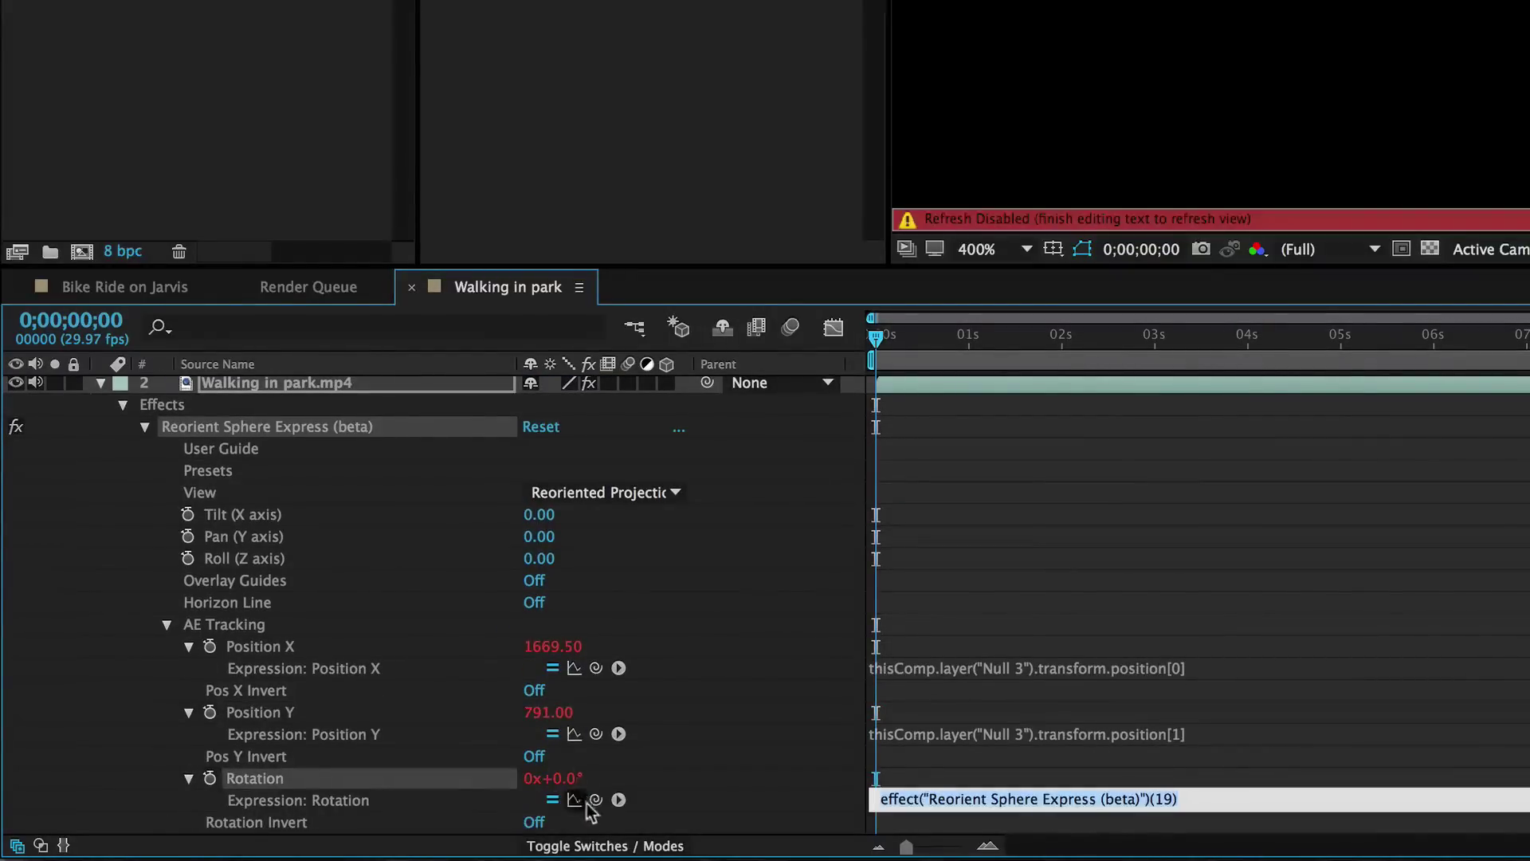
left_click_drag(596, 800, 308, 484)
left_click_drag(931, 340, 883, 345)
Set the viewer to Fit up to 200%, preview the park clip from frame 0, then return to start.
left_click(605, 545)
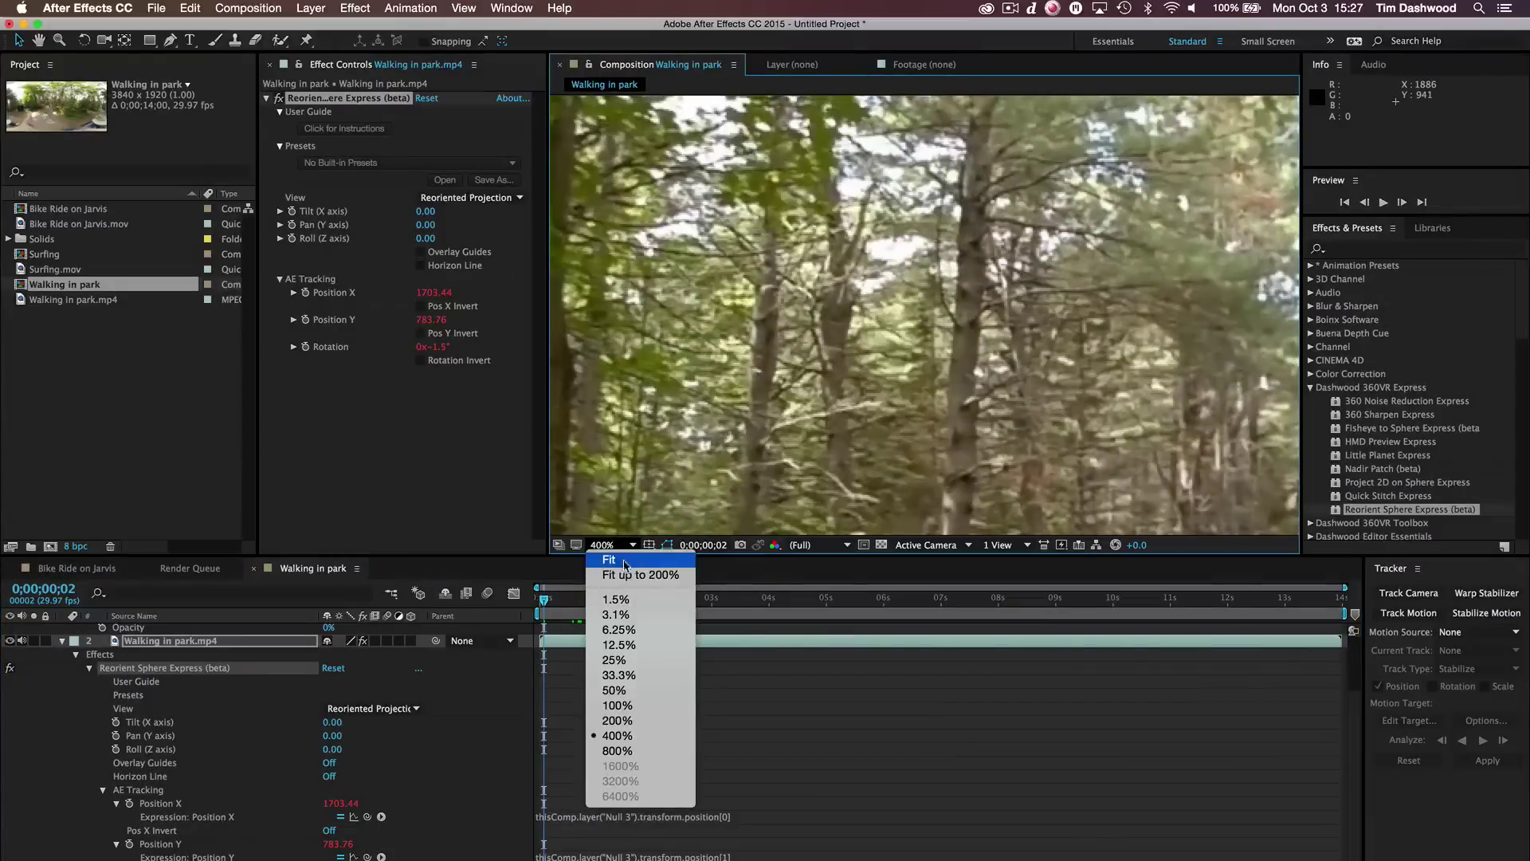
left_click(626, 576)
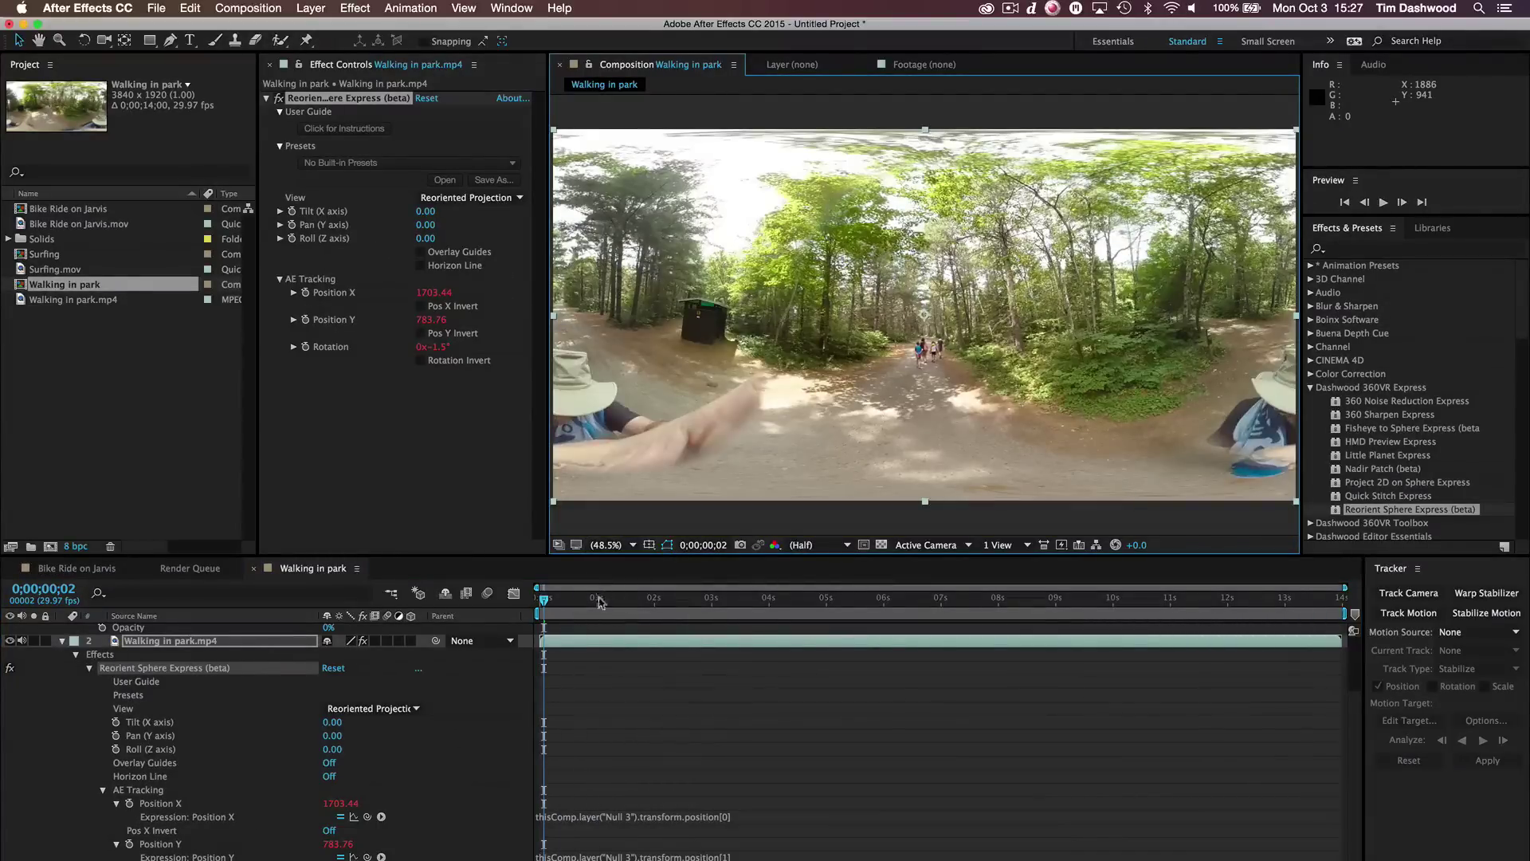
left_click_drag(557, 603, 525, 602)
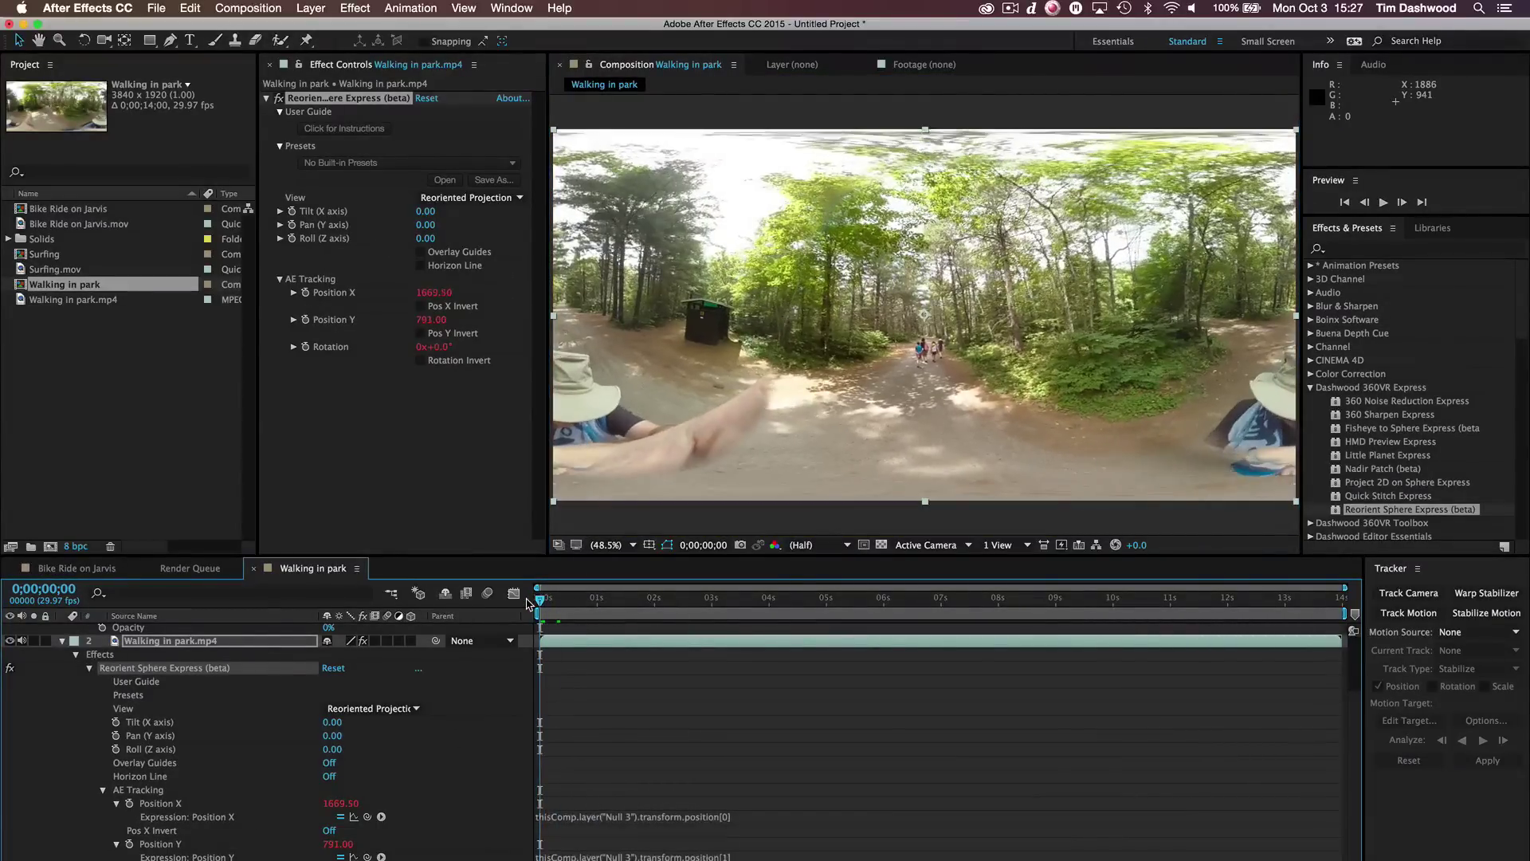
key("space")
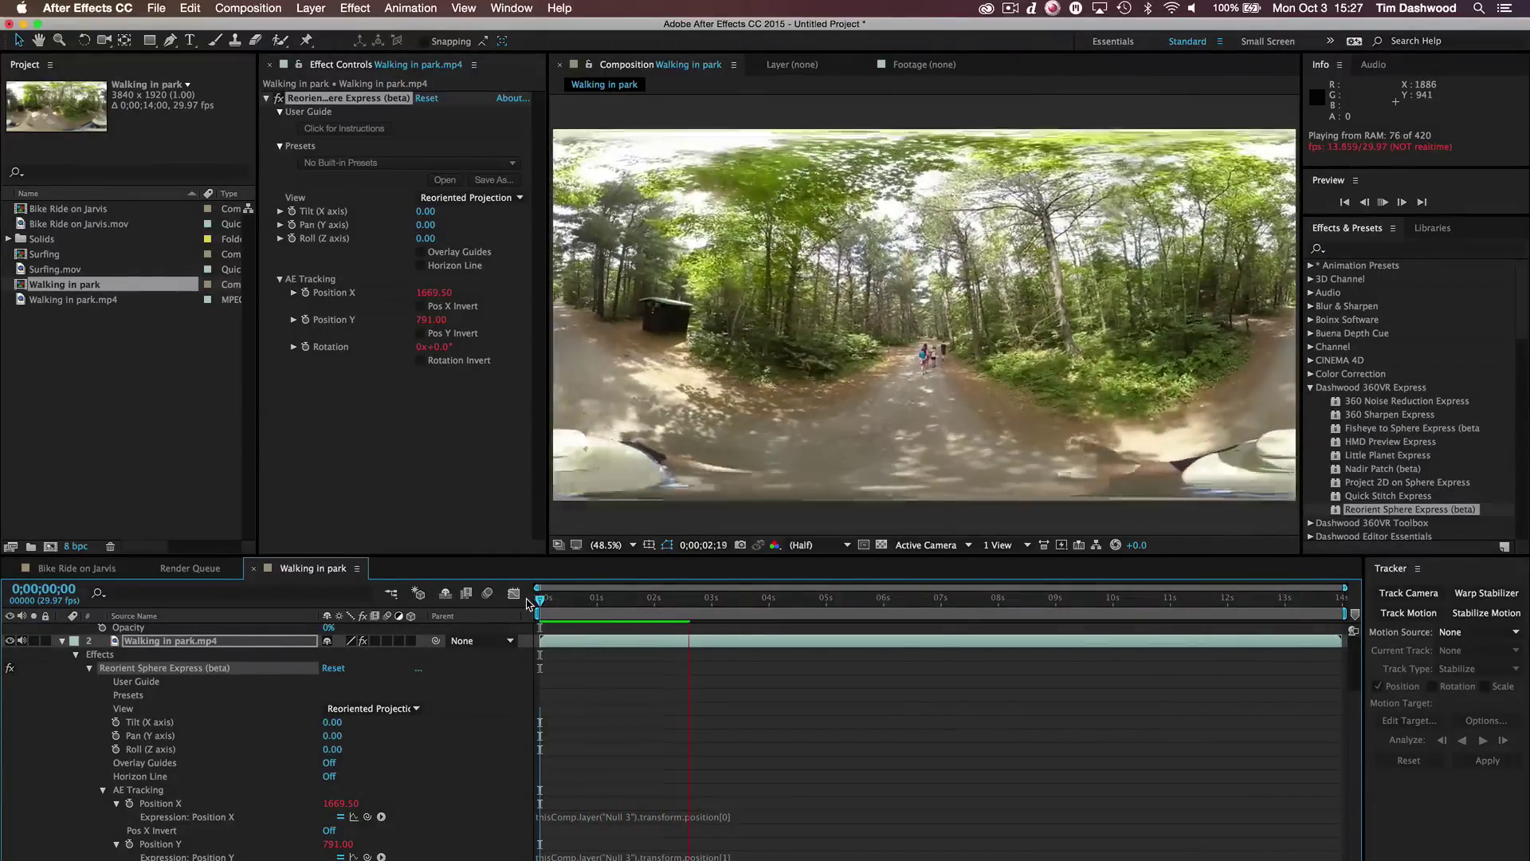
key("space")
left_click(550, 599)
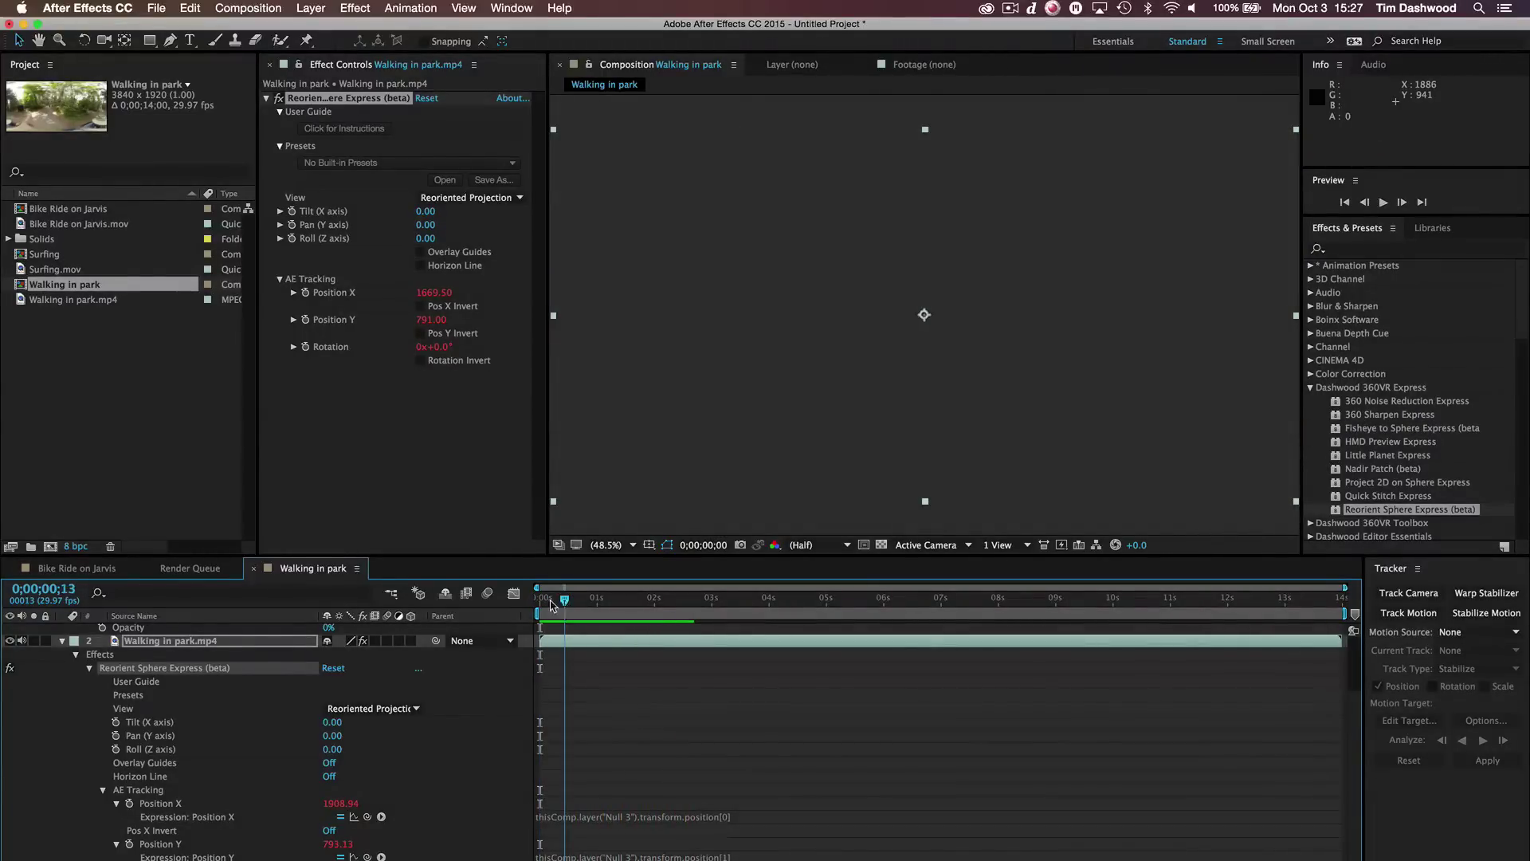
key("Home")
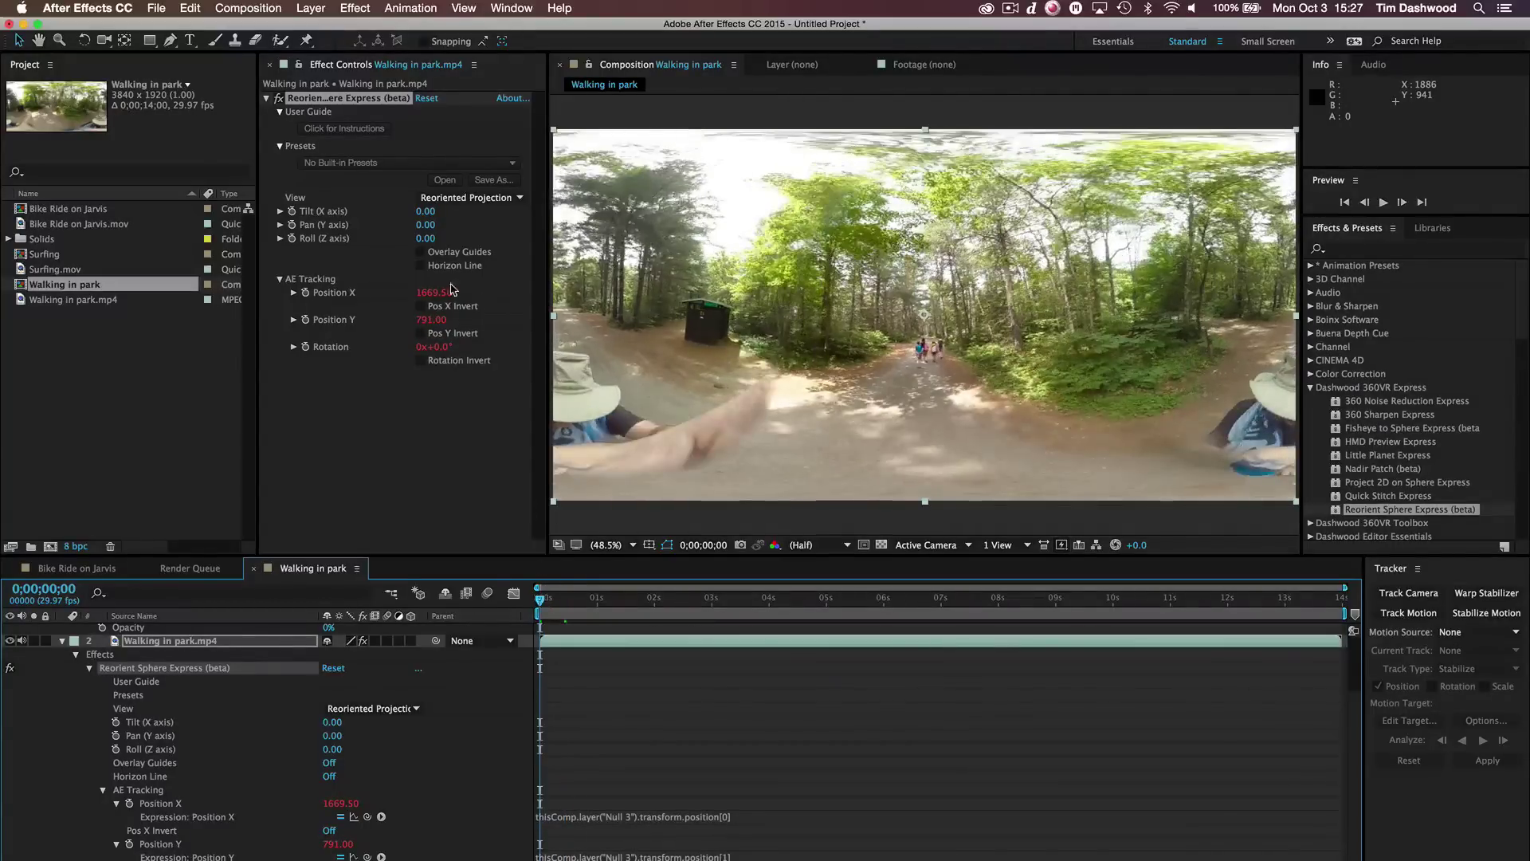
Show the Horizon Line guide and level the footage with Tilt -10 and Roll 4.
left_click(420, 265)
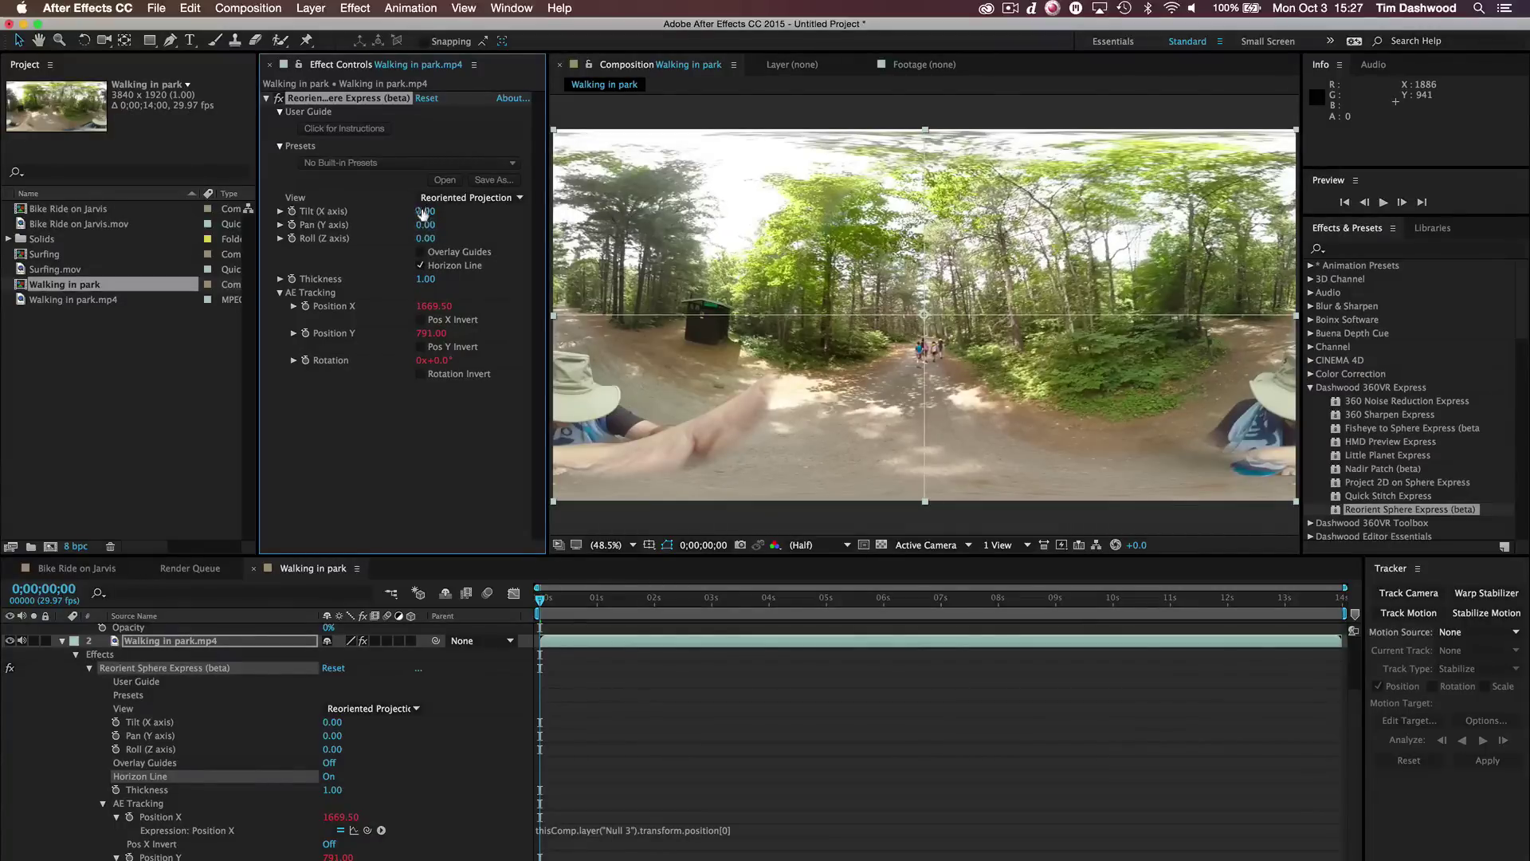
left_click_drag(421, 210, 416, 211)
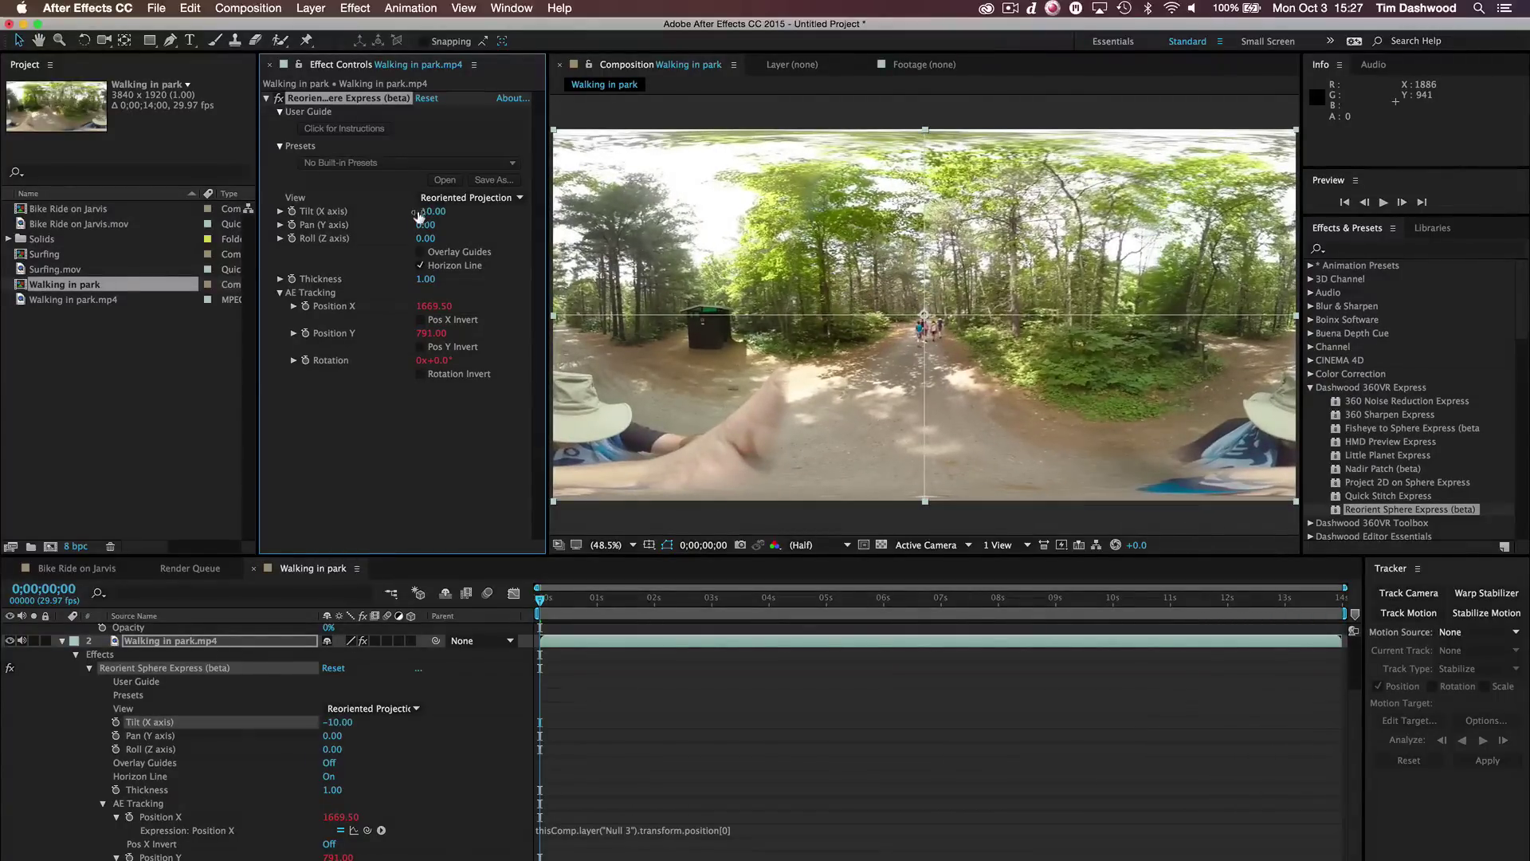
left_click_drag(423, 237, 427, 237)
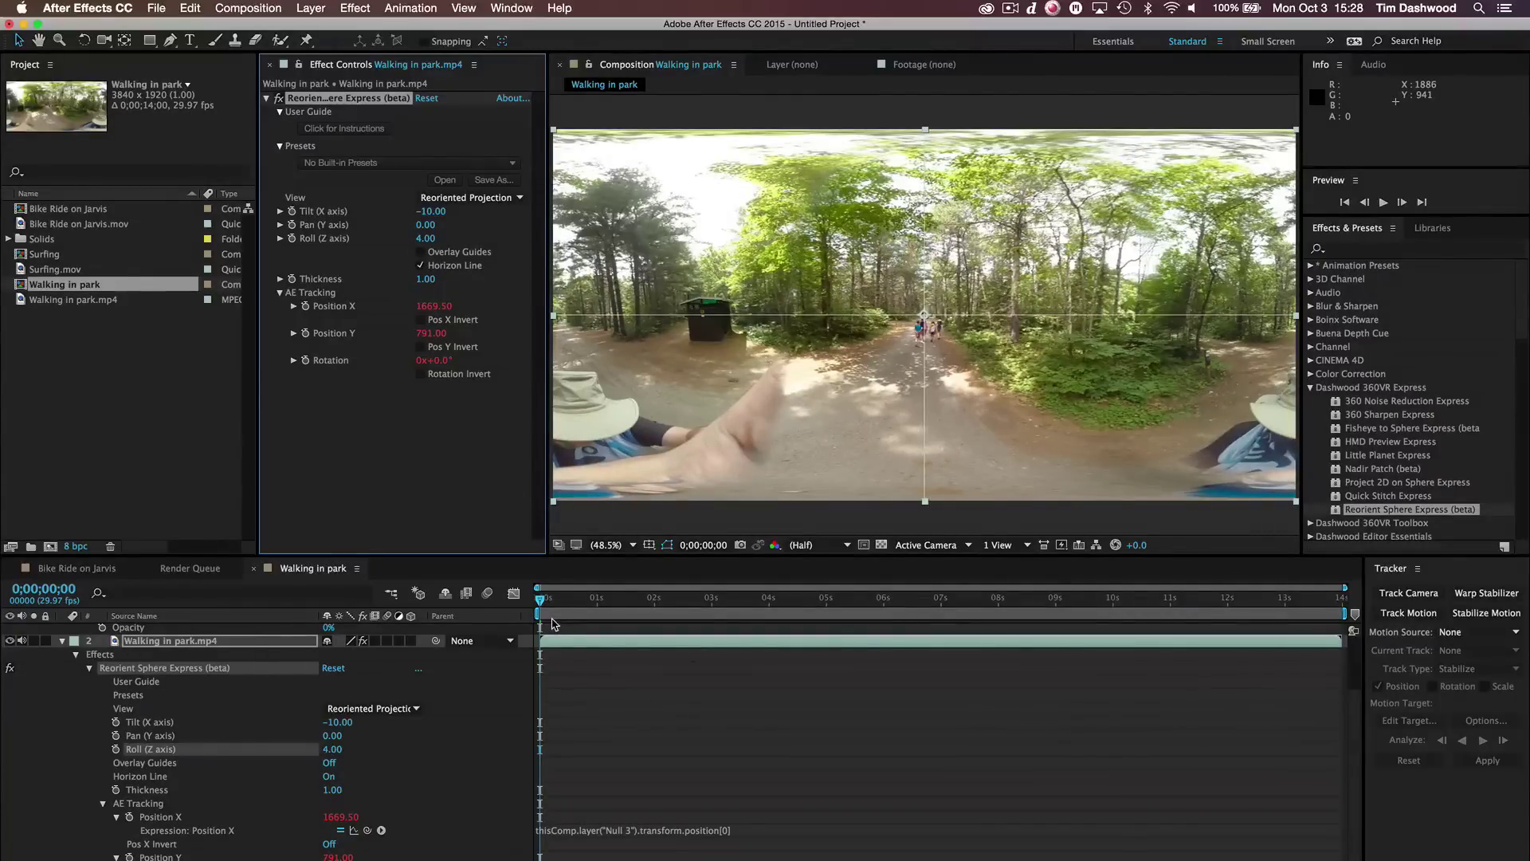
Preview the leveled park clip with the Horizon Line guide turned off.
key("space")
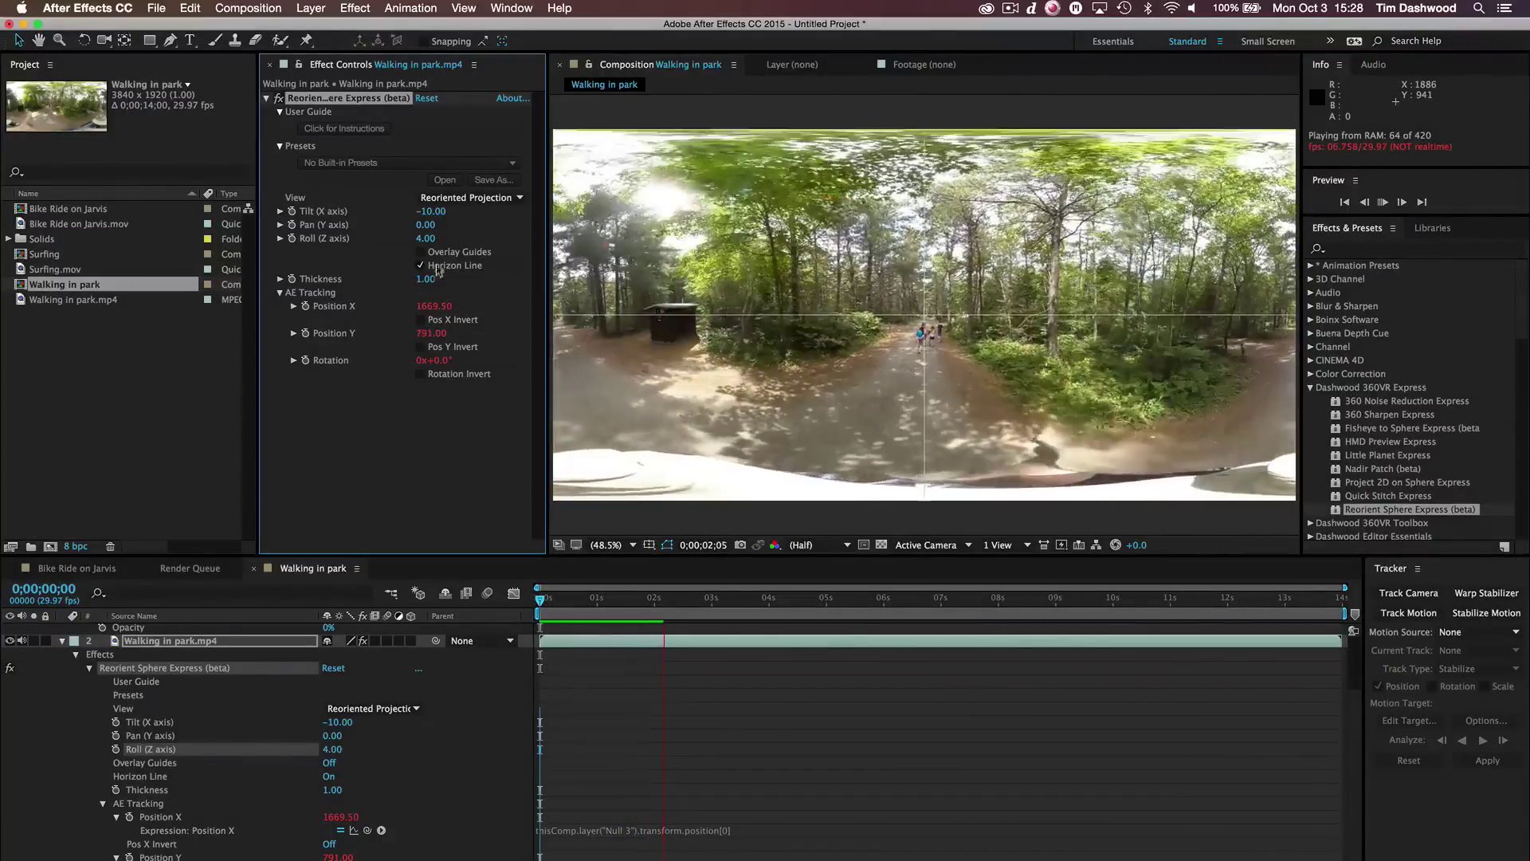
left_click(420, 266)
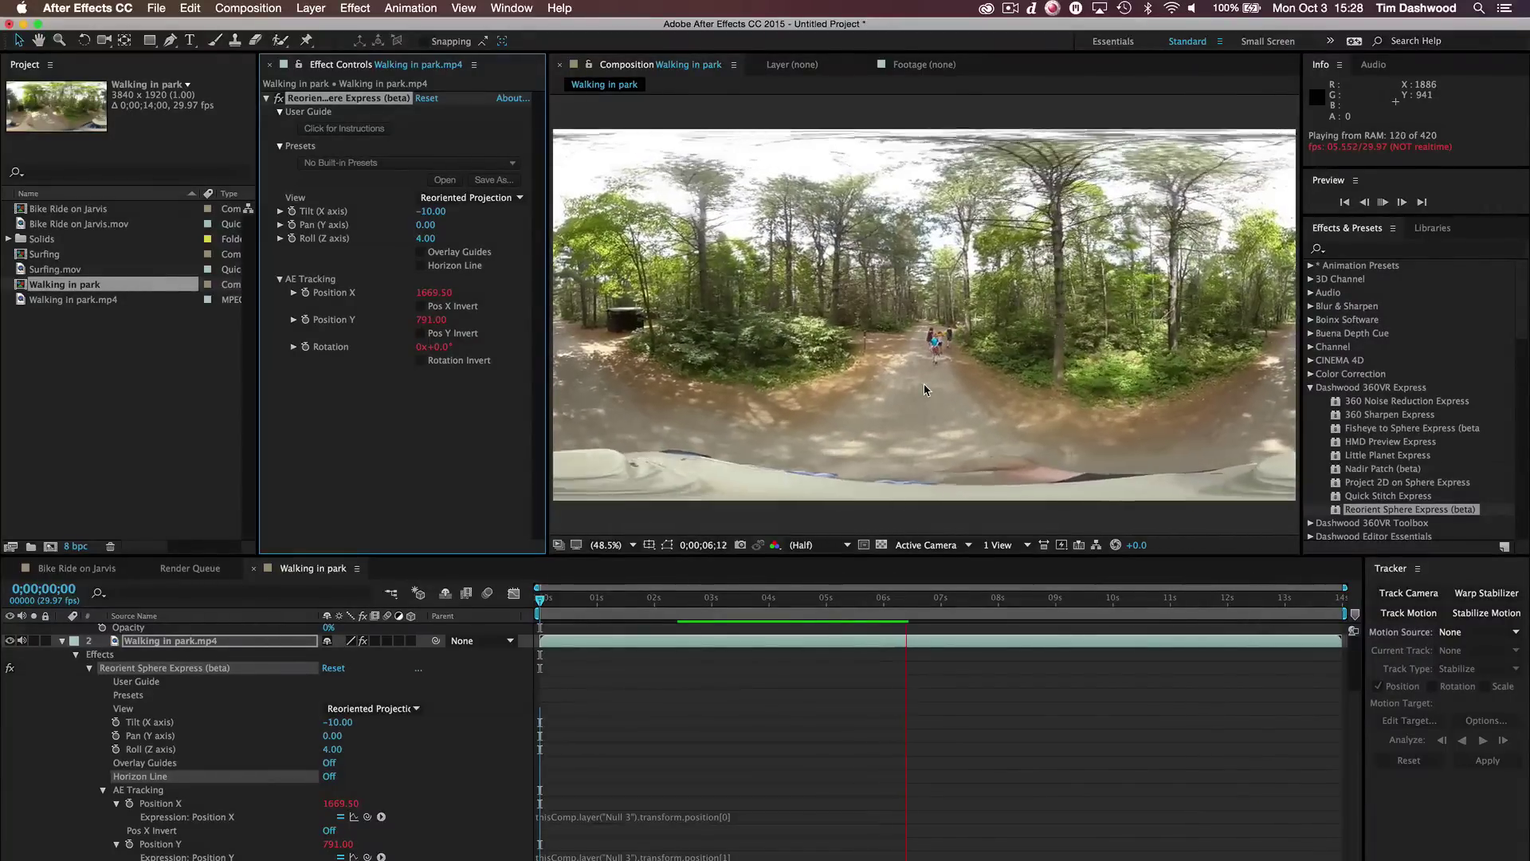
key("space")
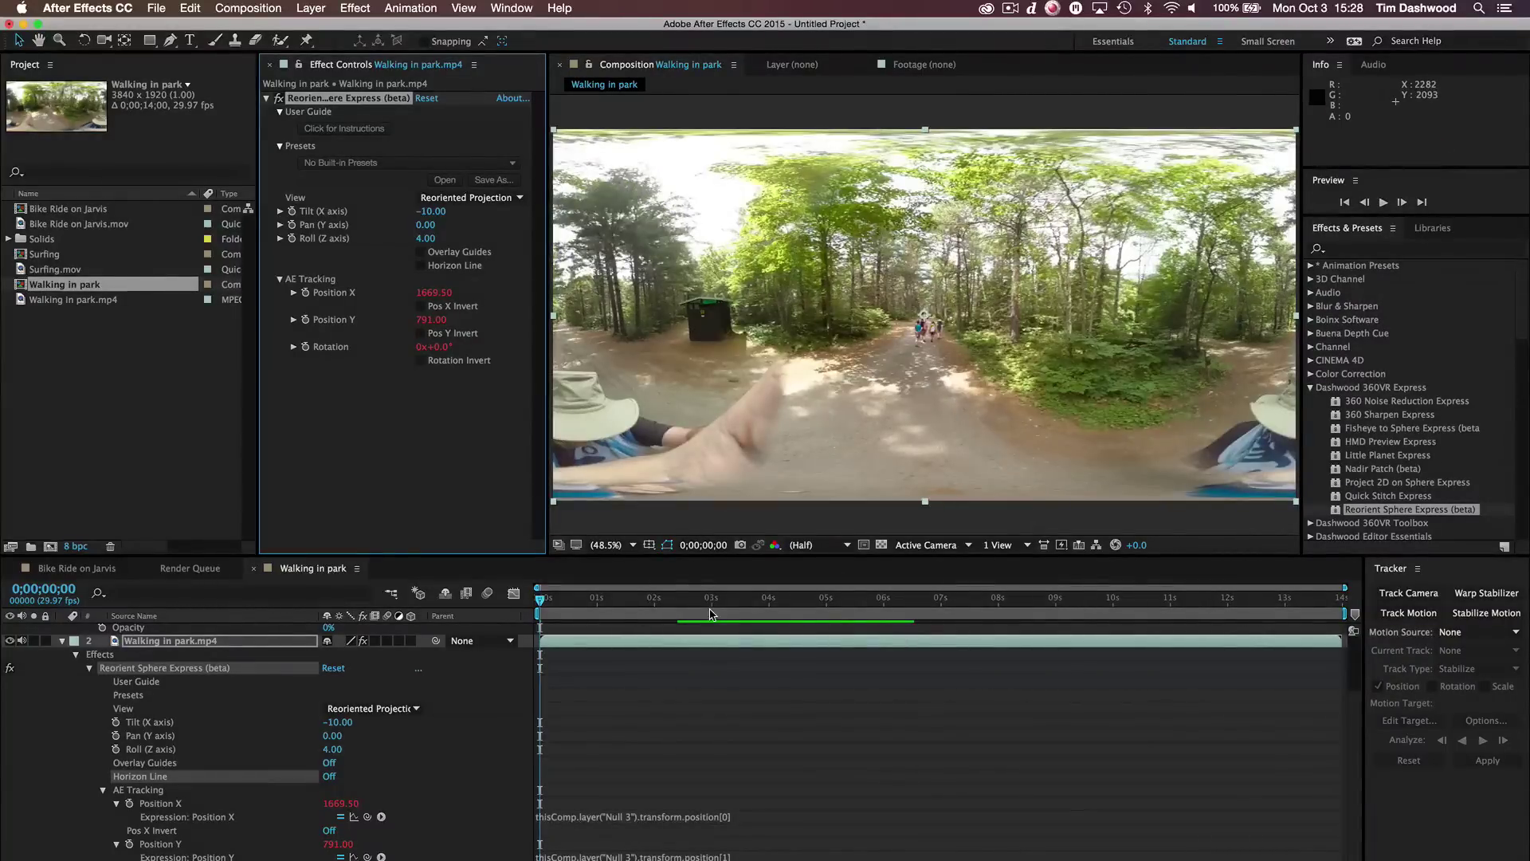